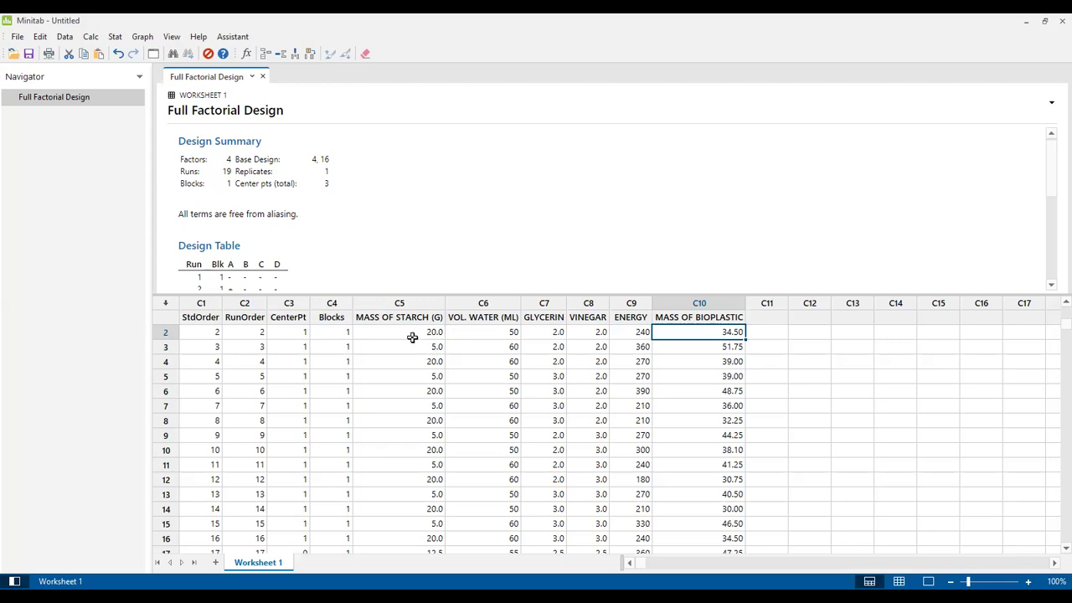
Step: Select the four factor columns C5:C8 from the name row down to row 19
click(412, 335)
key(Up)
key(Up)
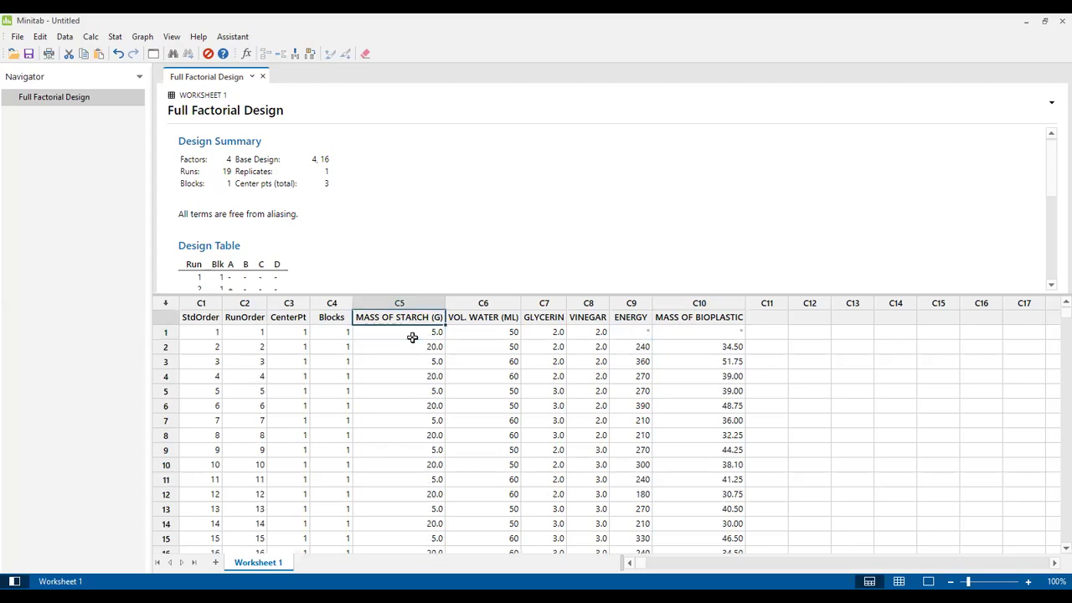
key(shift+Right)
key(shift+Right)
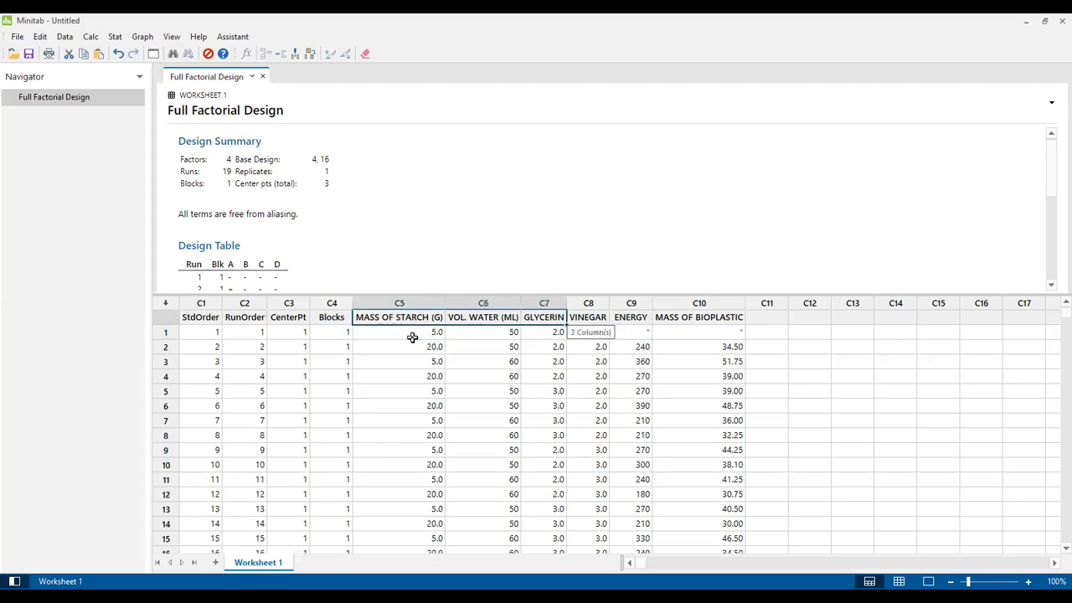
key(shift+Down)
key(shift+Down)
key(shift+Down)
key(shift+Down)
key(shift+Down)
key(shift+Down)
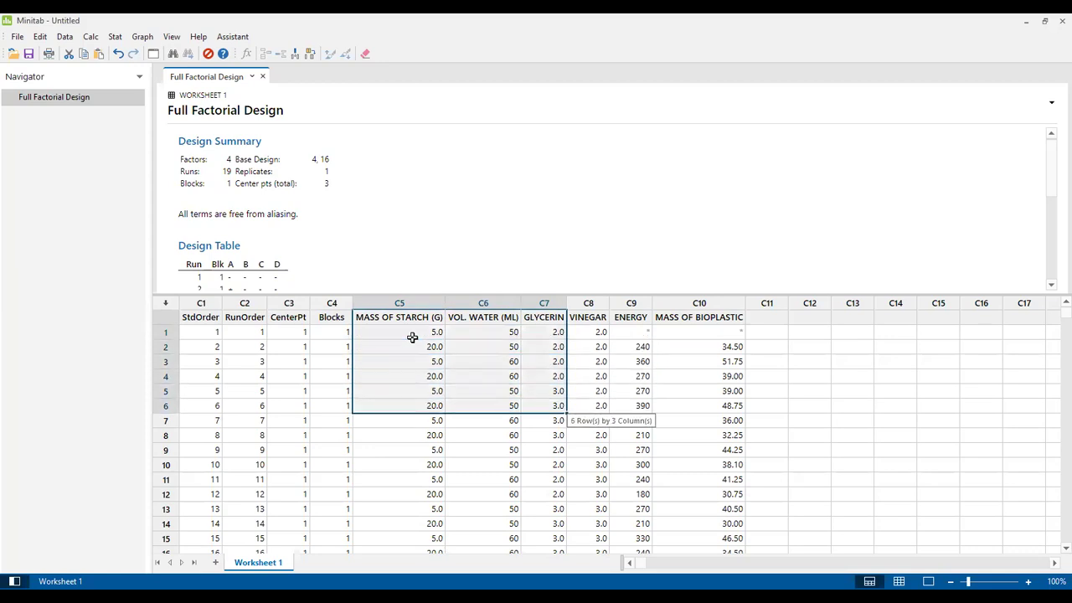
key(shift+Right)
key(shift+Down)
key(shift+Down)
key(shift+Down)
key(shift+Down)
key(shift+Down)
key(shift+Down)
key(shift+Down)
key(shift+Down)
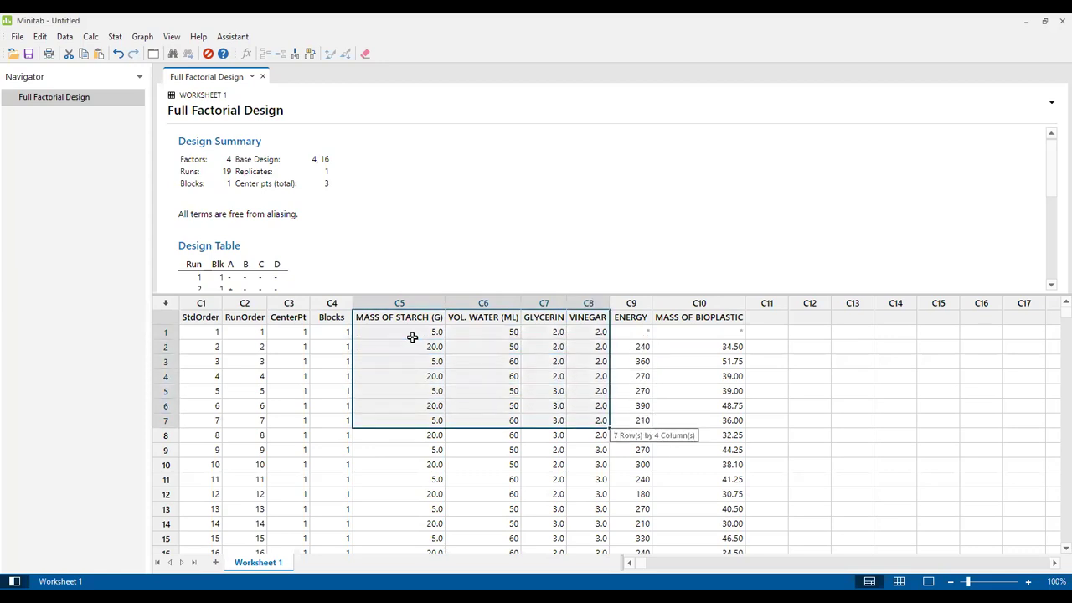
key(shift+Down)
key(shift+Down)
key(shift+Down)
key(shift+Down)
key(shift+Down)
key(shift+Down)
key(shift+Down)
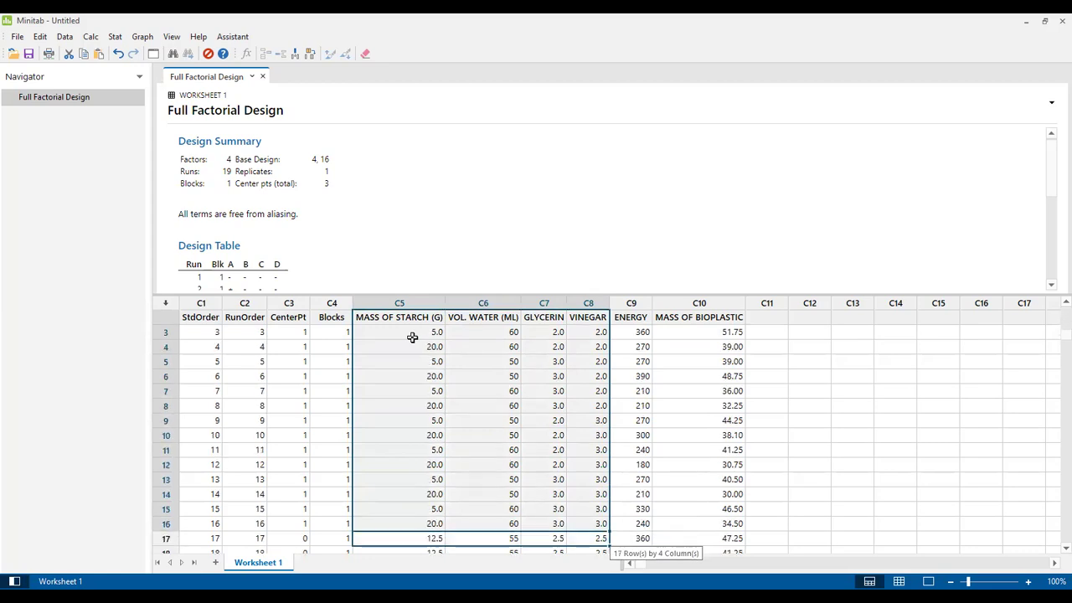
key(shift+Up)
key(shift+Up)
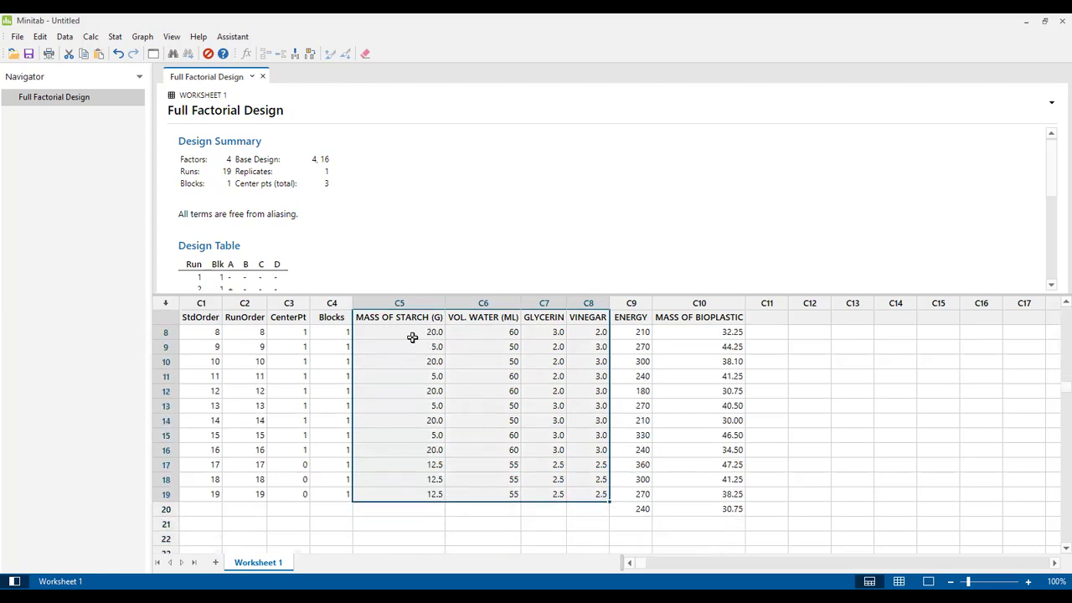
Step: Copy the selected factor cells and bring up the Word training document
right_click(443, 355)
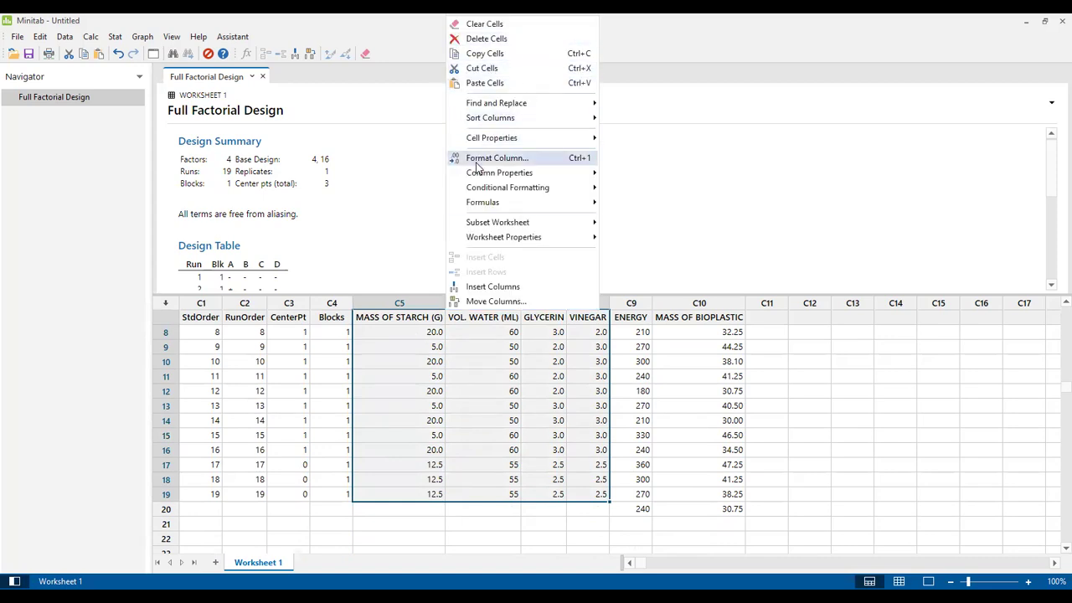
click(401, 396)
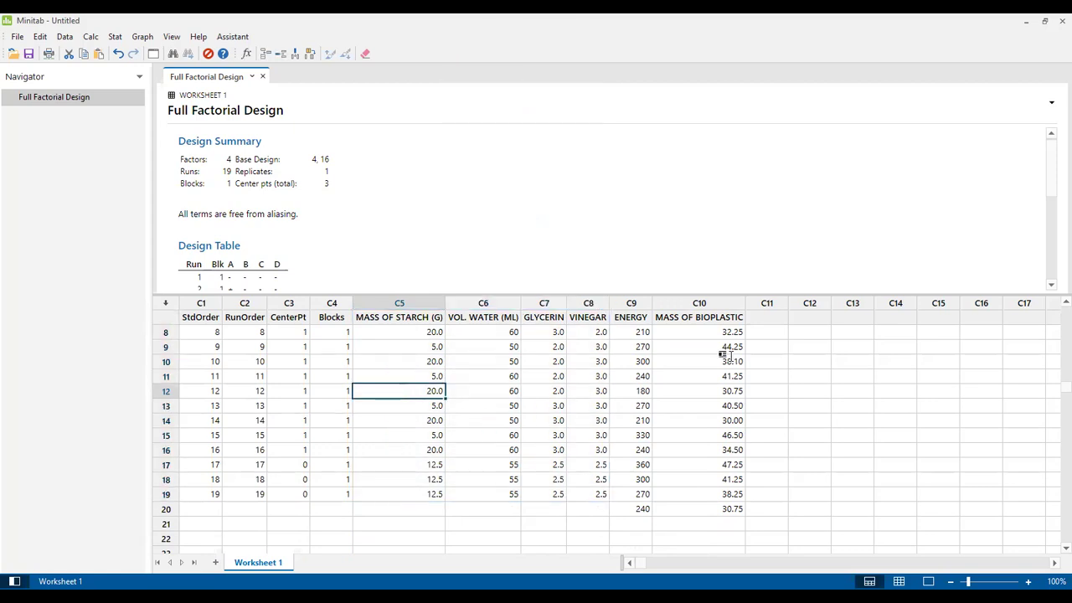
key(alt+Tab)
drag(1055, 193, 1054, 304)
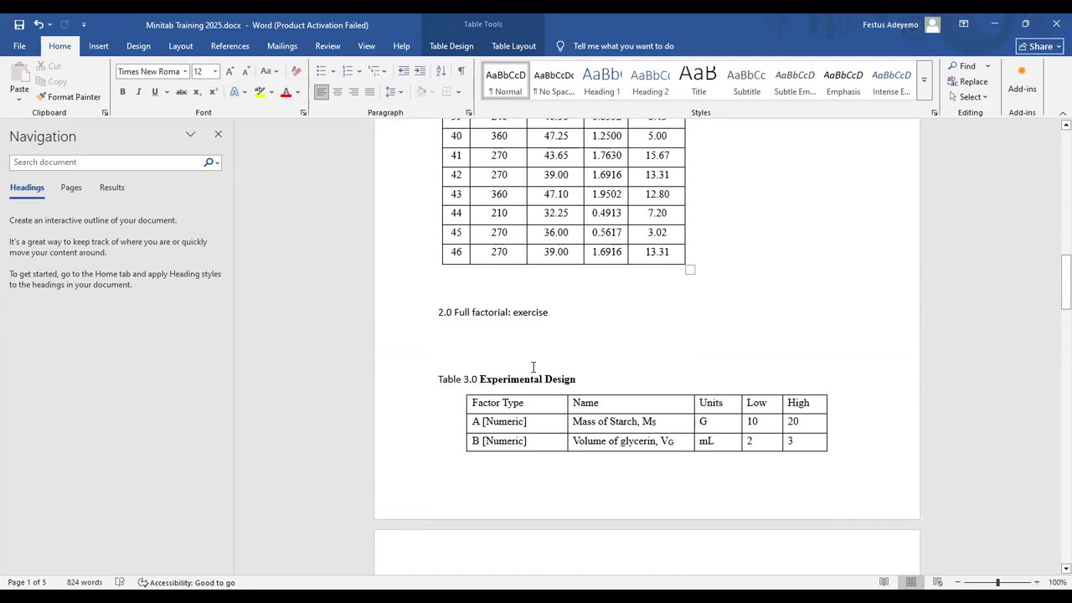
Step: Paste the copied starch, water, glycerin and vinegar columns on the line under '2.0 Full factorial: exercise'
click(466, 332)
key(ctrl+z)
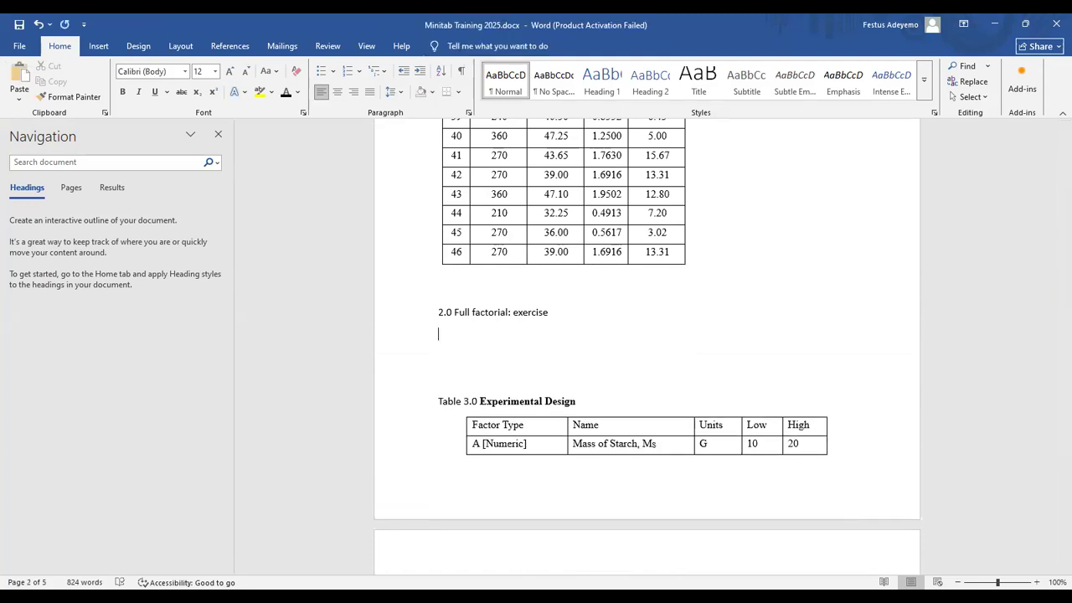
key(ctrl+v)
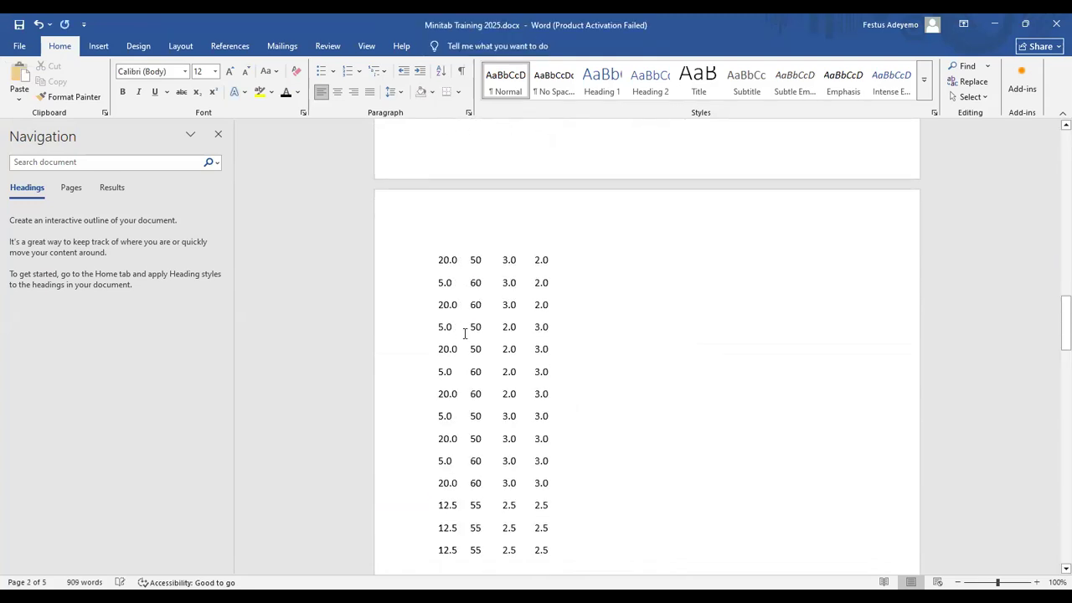
key(Up)
key(Up)
key(Up)
key(Up)
key(Up)
key(Up)
key(Up)
key(Up)
key(Up)
key(Up)
key(Up)
key(Up)
key(Up)
key(Up)
key(Up)
key(Up)
key(Up)
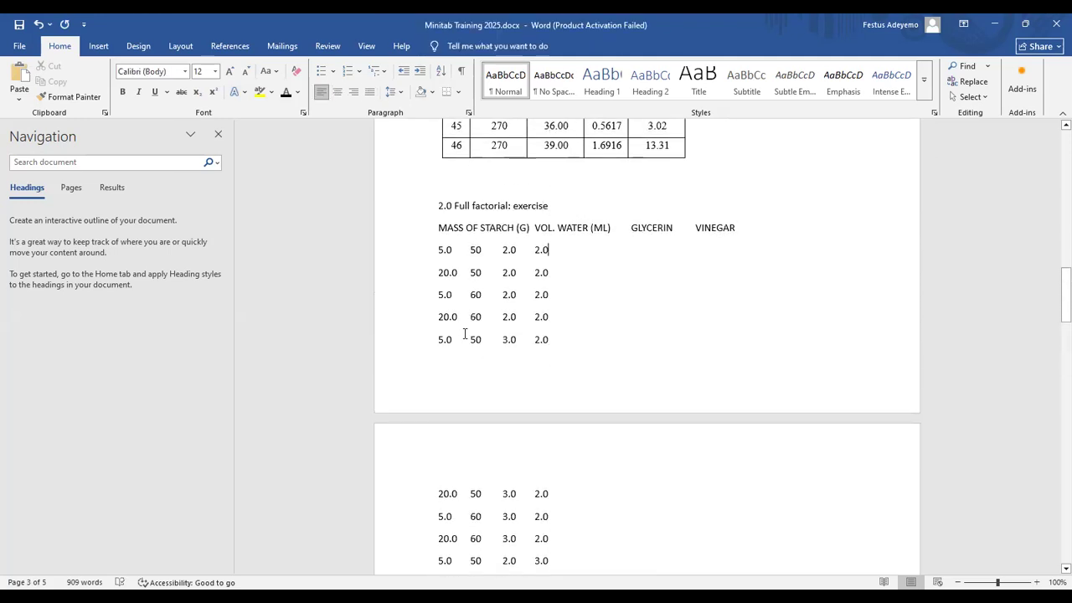
key(Down)
key(Down)
Step: Trim the MASS OF STARCH and VOL. WATER headings in the pasted header line
key(shift+Down)
key(shift+Down)
key(shift+Down)
key(shift+Down)
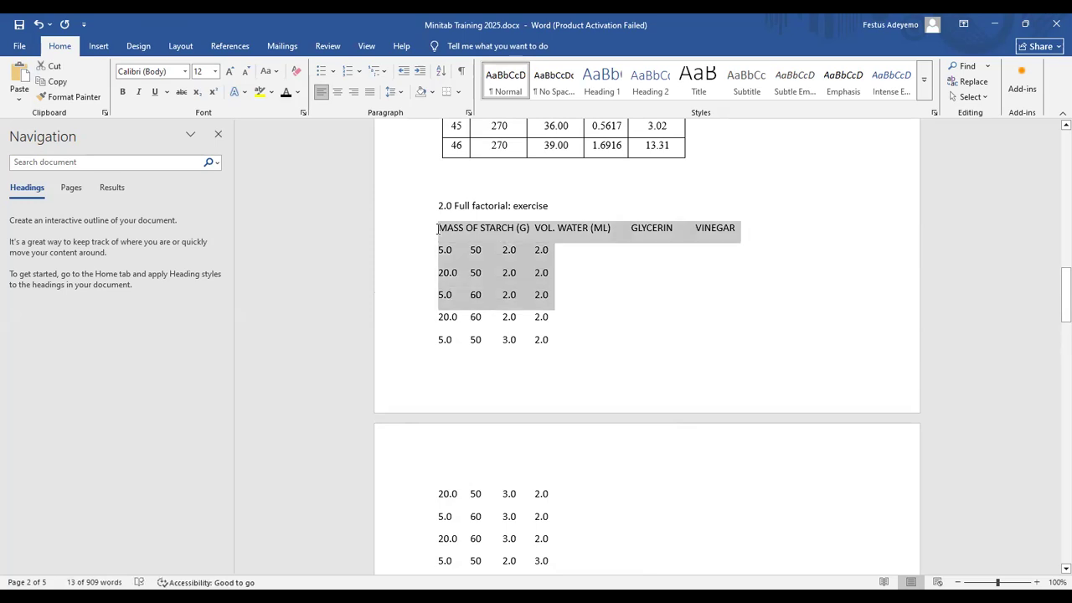
key(Up)
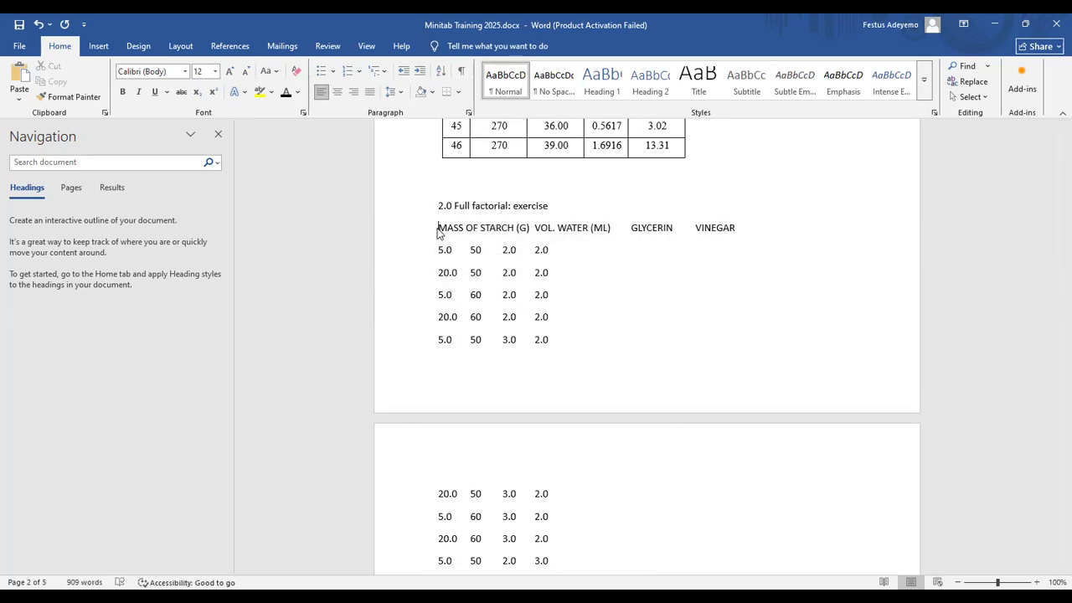
key(Right)
key(Right)
key(BackSpace)
key(BackSpace)
key(BackSpace)
key(BackSpace)
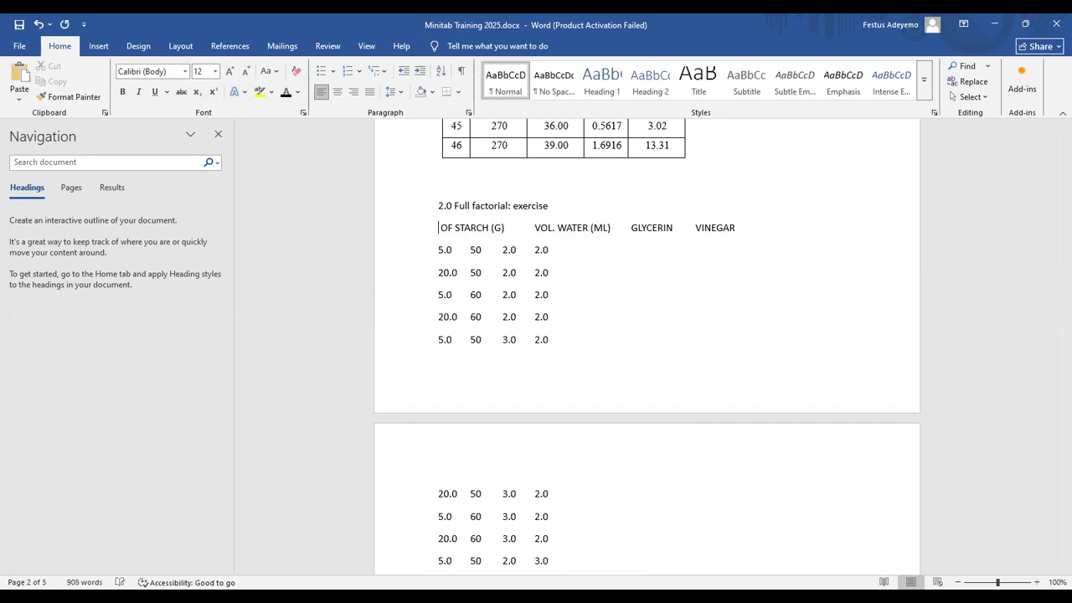
key(Delete)
key(Delete)
key(Delete)
key(Delete)
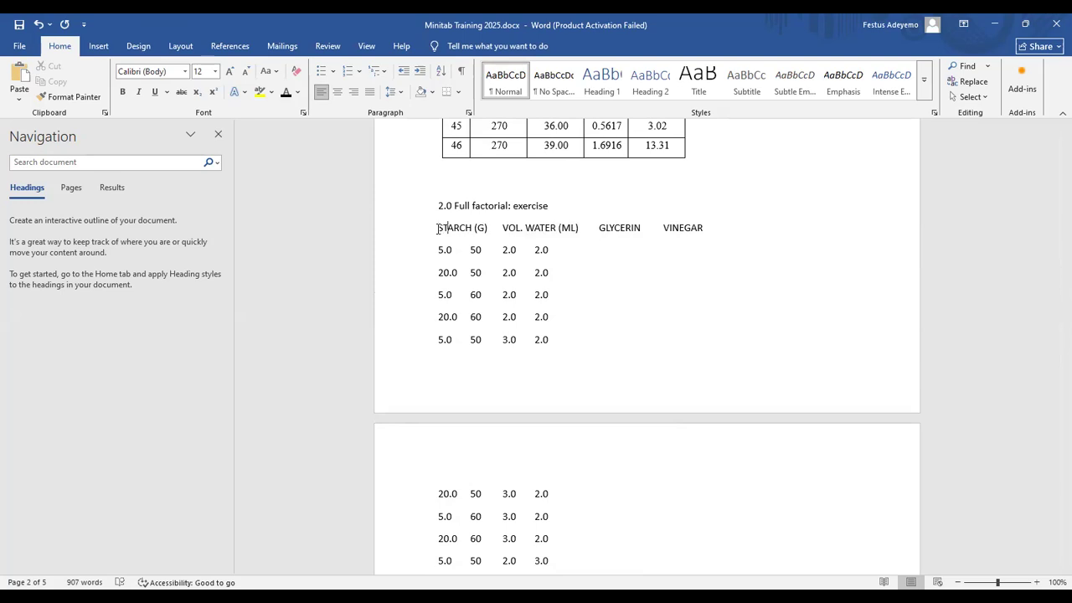
key(BackSpace)
key(Delete)
key(Delete)
key(Delete)
key(Delete)
key(Delete)
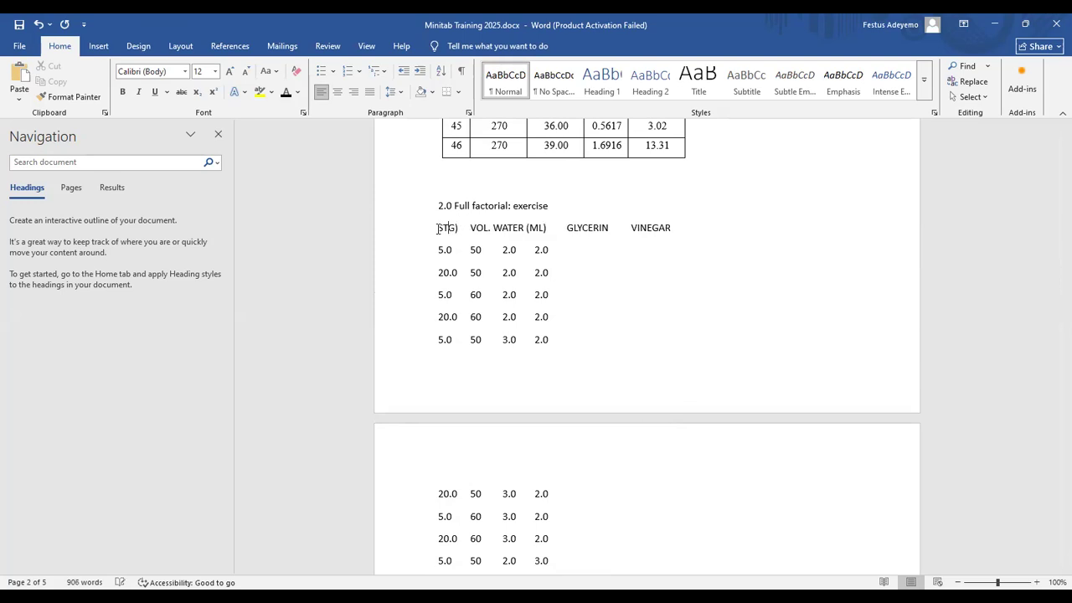
key(Delete)
key(Right)
key(Right)
key(Delete)
key(Delete)
key(Delete)
key(Delete)
key(Delete)
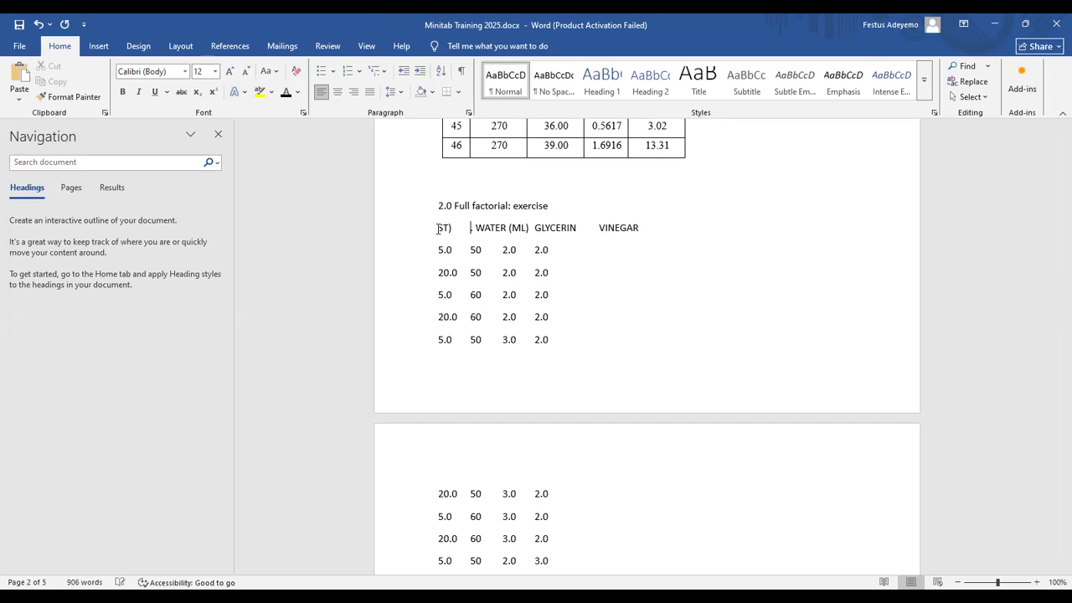
Step: Shorten the water, glycerin and vinegar headings to H2O, GLY and VIN
key(Delete)
key(Delete)
key(BackSpace)
key(BackSpace)
key(BackSpace)
text(GLY)
key(BackSpace)
key(BackSpace)
key(BackSpace)
text(H2O)
key(Delete)
key(Delete)
key(Delete)
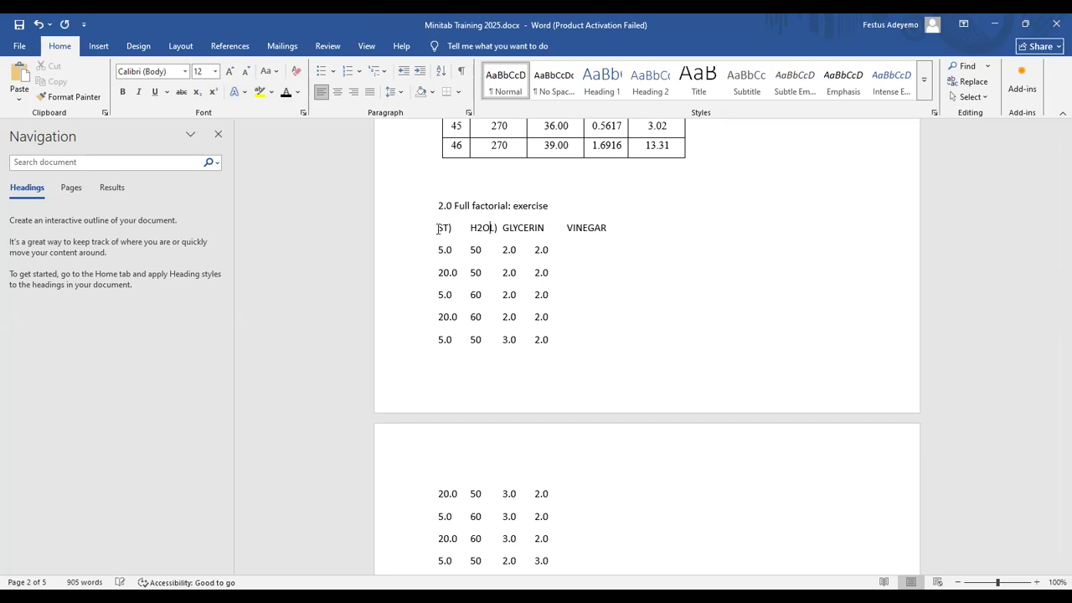
key(Delete)
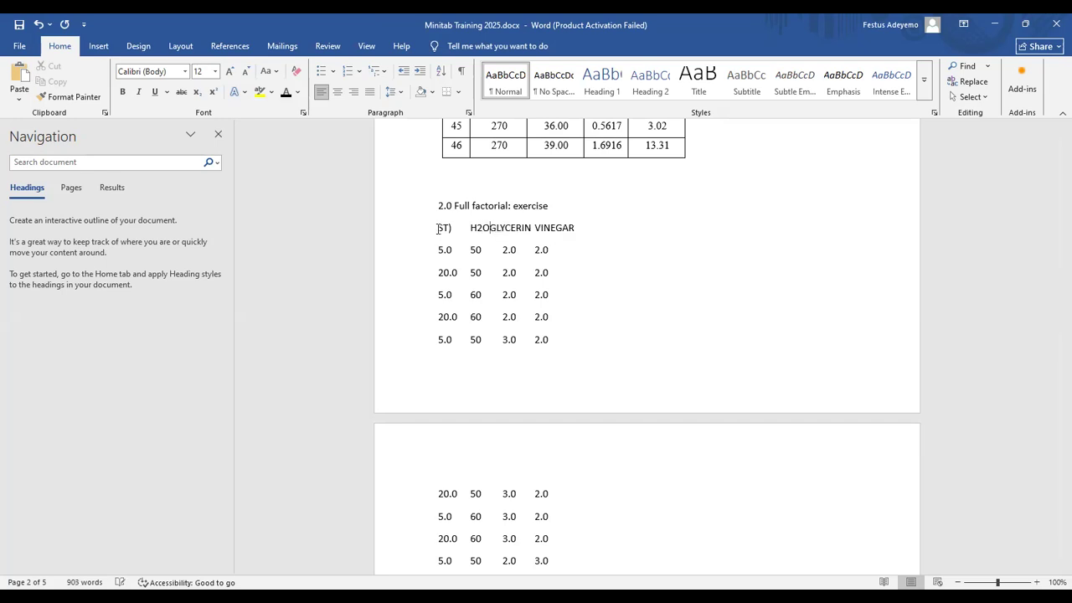
key(Right)
key(Right)
key(Right)
key(Delete)
key(Delete)
key(Delete)
key(Delete)
key(Delete)
key(Left)
key(Right)
key(Right)
key(Right)
key(Right)
key(Right)
key(Delete)
key(Delete)
text(G)
key(Delete)
key(Delete)
key(BackSpace)
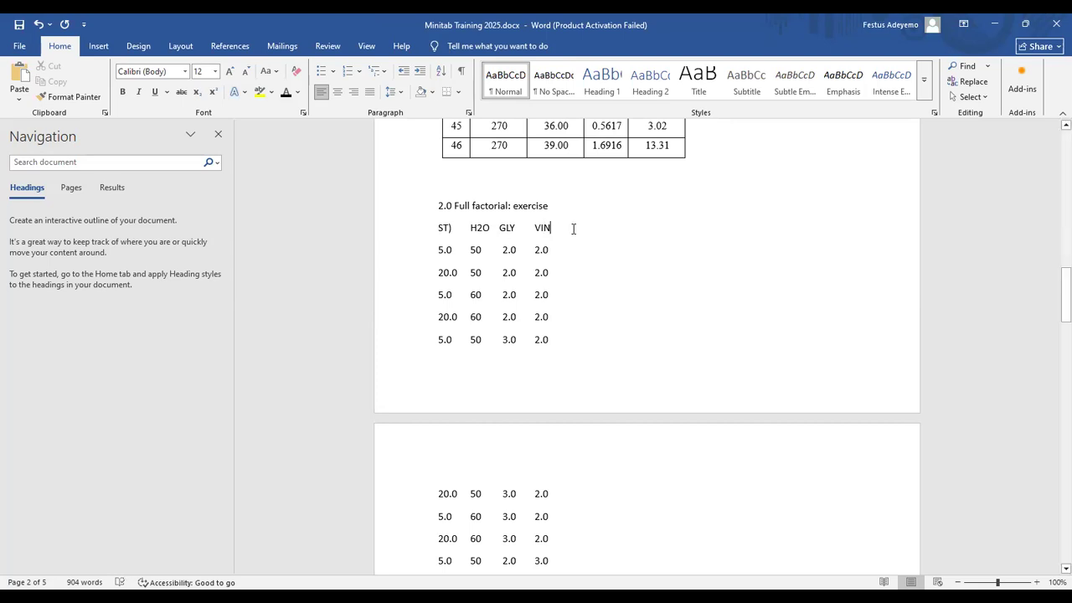
Step: Correct the starch heading to read STR and save the document
click(451, 228)
key(BackSpace)
text(R)
key(ctrl+s)
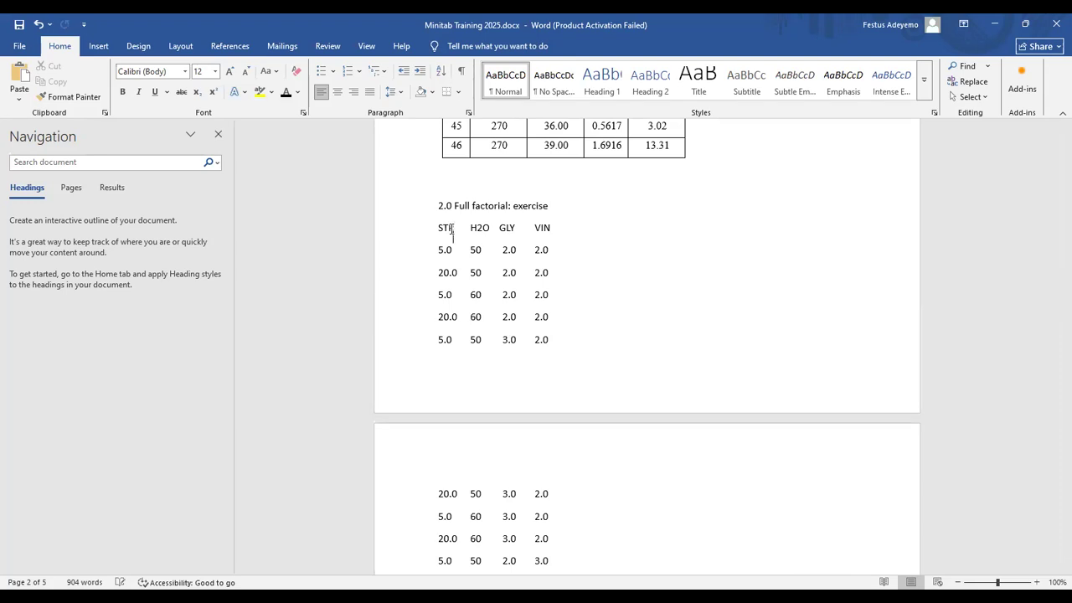
scroll(450, 227, down, 2)
Step: Scroll through the pasted run rows, then switch to the Excel workbook Book1
scroll(451, 227, down, 5)
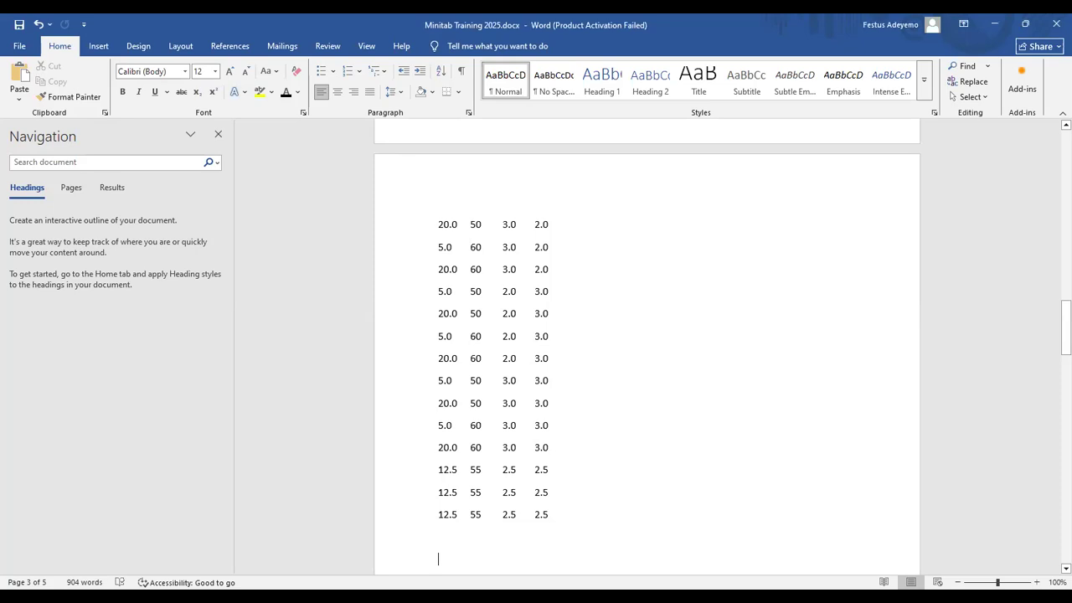
key(alt+Tab)
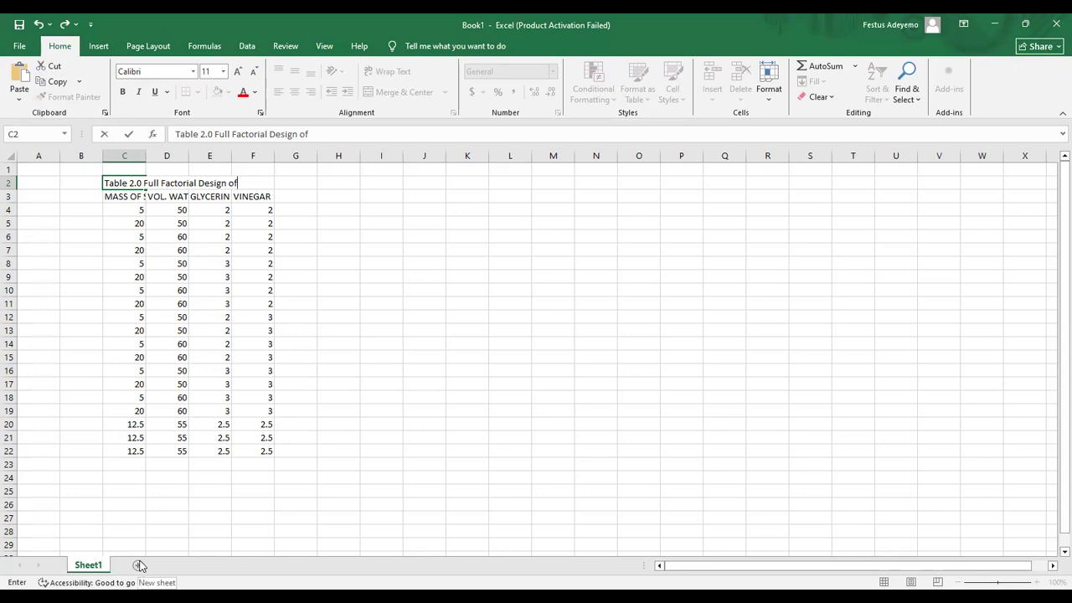
Step: Commit the C2 title and paste a copy of the factor table starting at J3
click(126, 200)
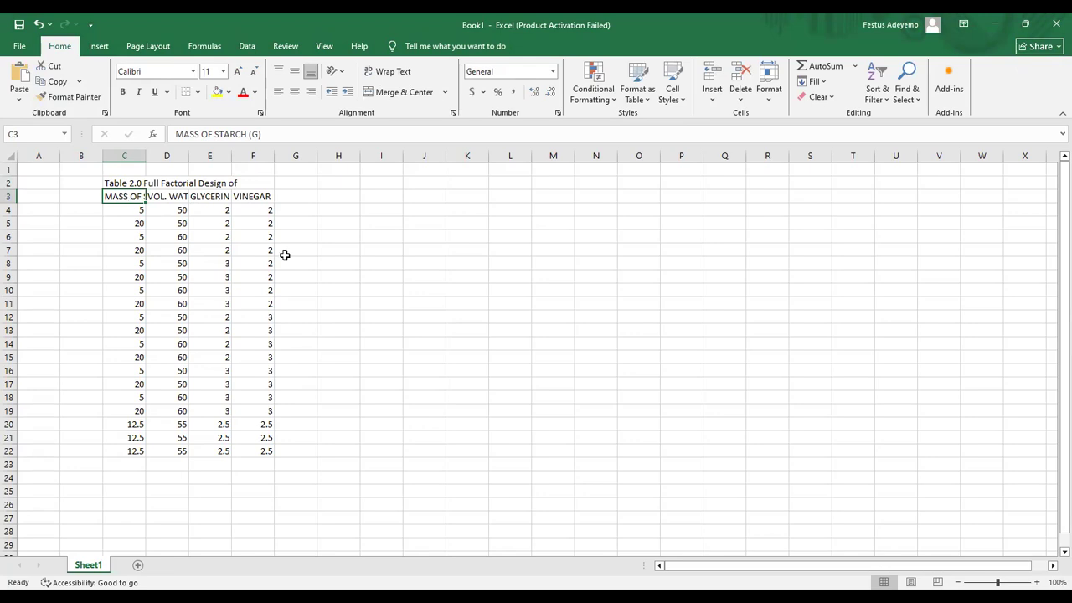
click(428, 195)
key(ctrl+v)
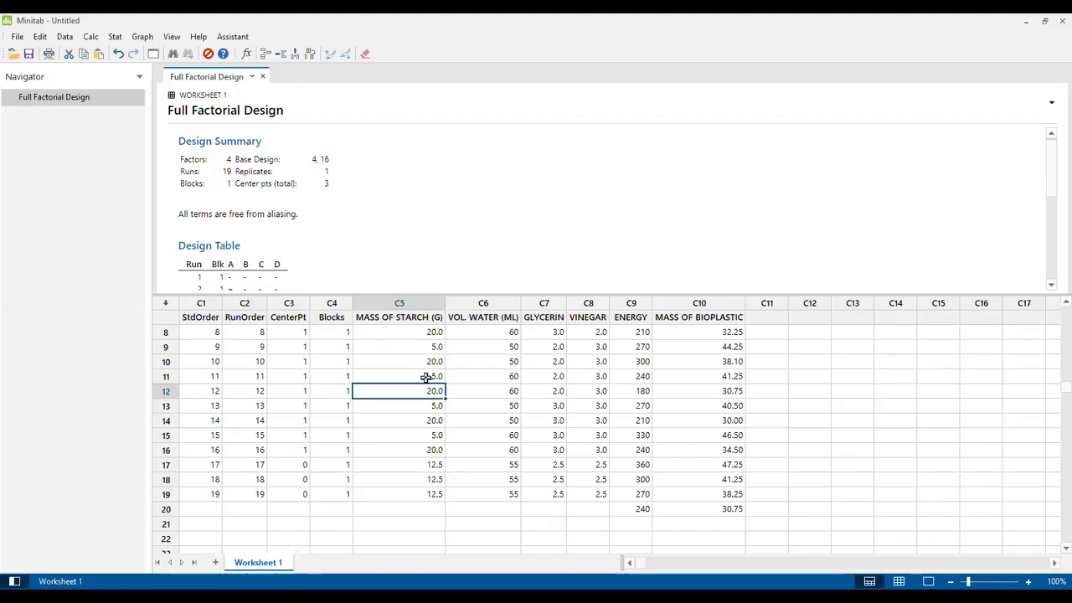
Step: Select Minitab columns C5:C8 from the name row through run 19
click(412, 352)
key(Up)
key(Up)
key(Up)
key(Up)
key(Up)
key(Up)
key(Up)
key(Up)
key(Up)
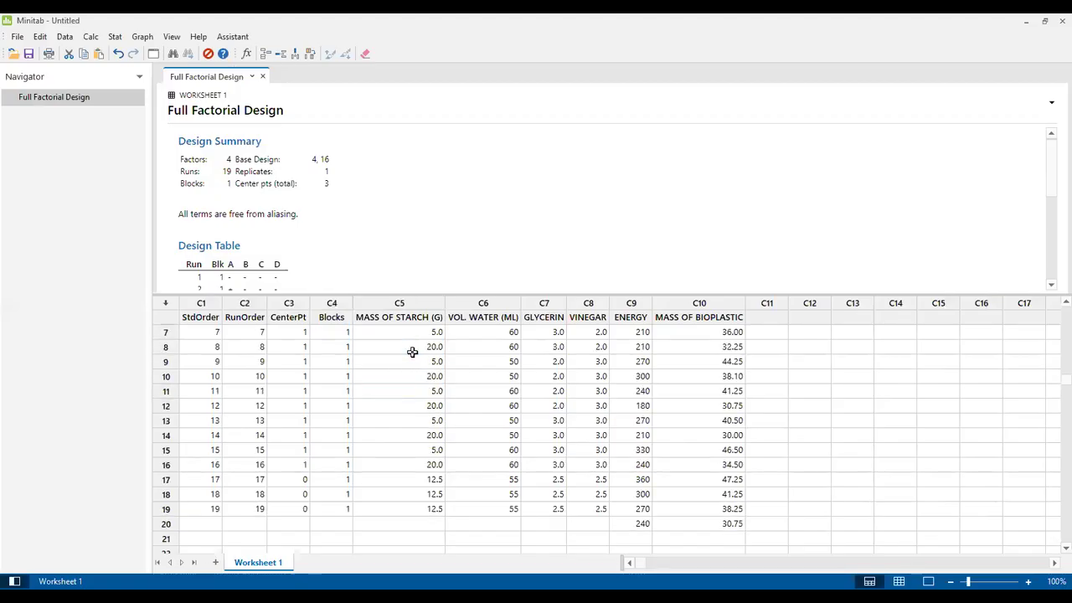
key(shift+Right)
key(shift+Right)
key(shift+Right)
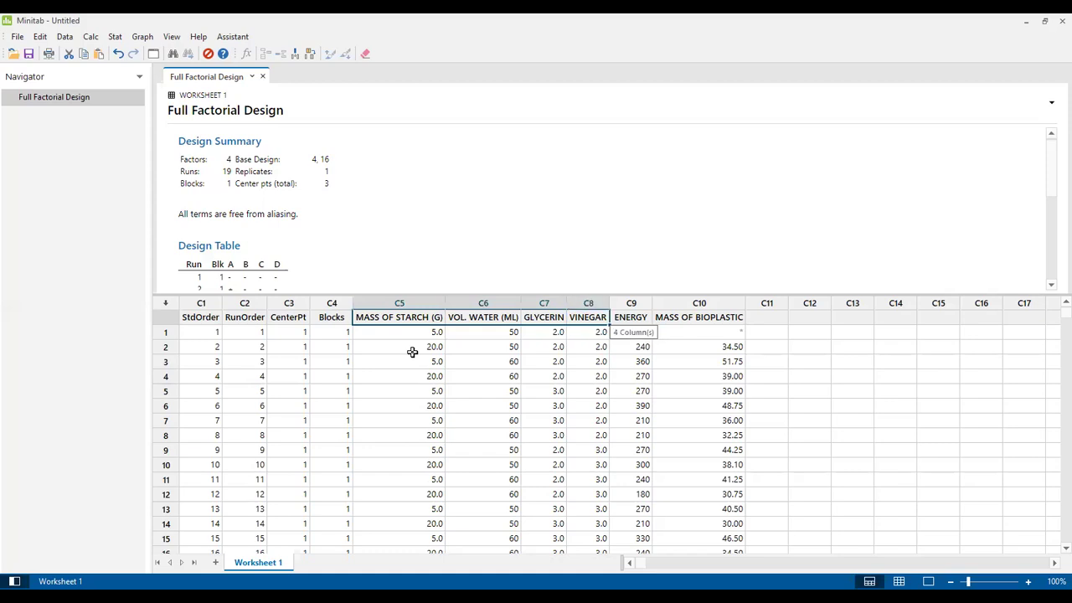
key(shift+Down)
key(shift+Down)
key(shift+Down)
key(shift+Down)
key(shift+Down)
key(shift+Down)
key(shift+Down)
key(shift+Down)
key(shift+Down)
key(shift+Down)
key(shift+Down)
key(shift+Down)
key(shift+Down)
key(shift+Down)
key(shift+Down)
key(shift+Down)
key(shift+Down)
key(shift+Down)
key(shift+Down)
key(shift+Down)
key(shift+Down)
key(shift+Down)
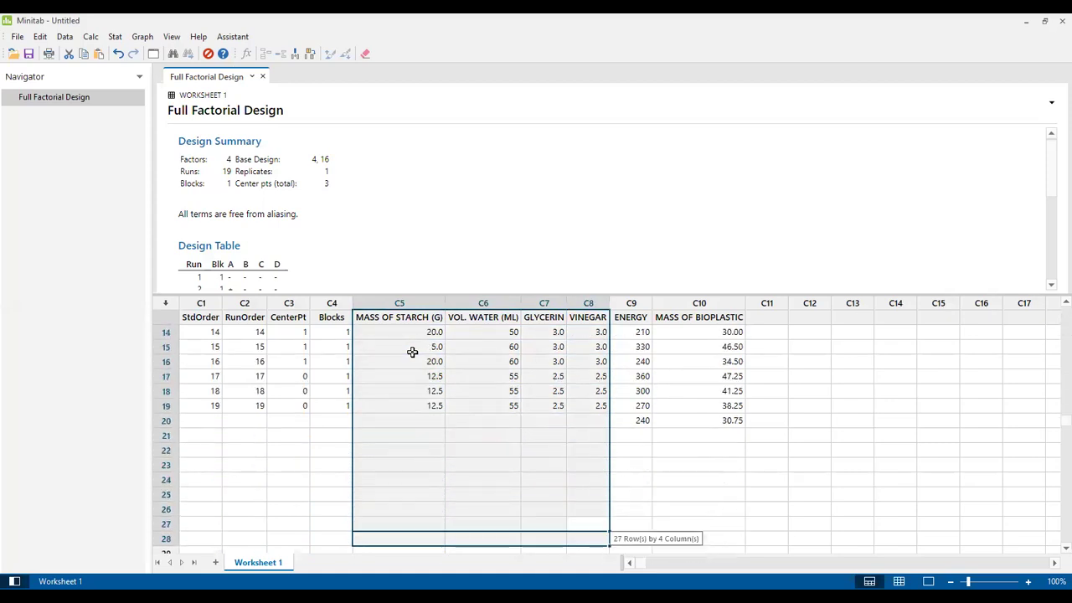
key(shift+Up)
key(shift+Up)
key(shift+Up)
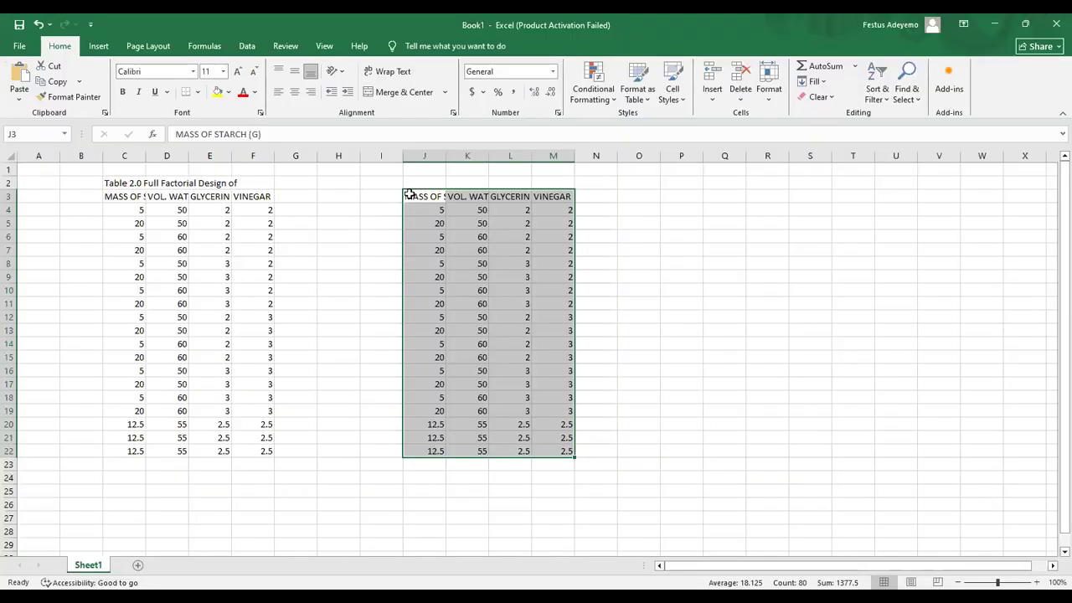
Step: Undo the J3 paste and finish C2's title with 'Experiment for Bioplastic Synthesis'
key(ctrl+z)
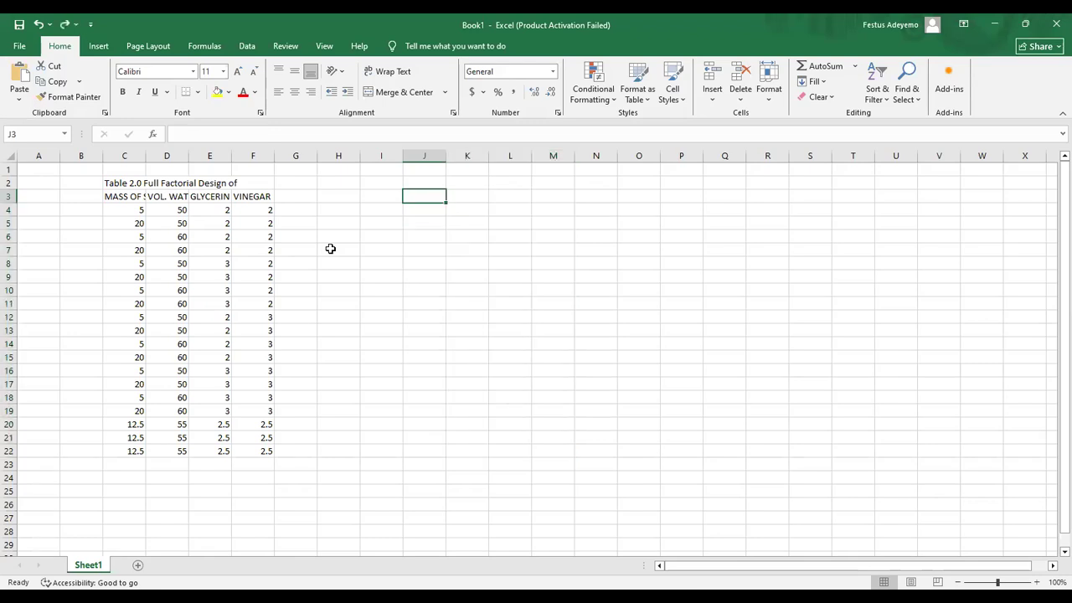
click(119, 183)
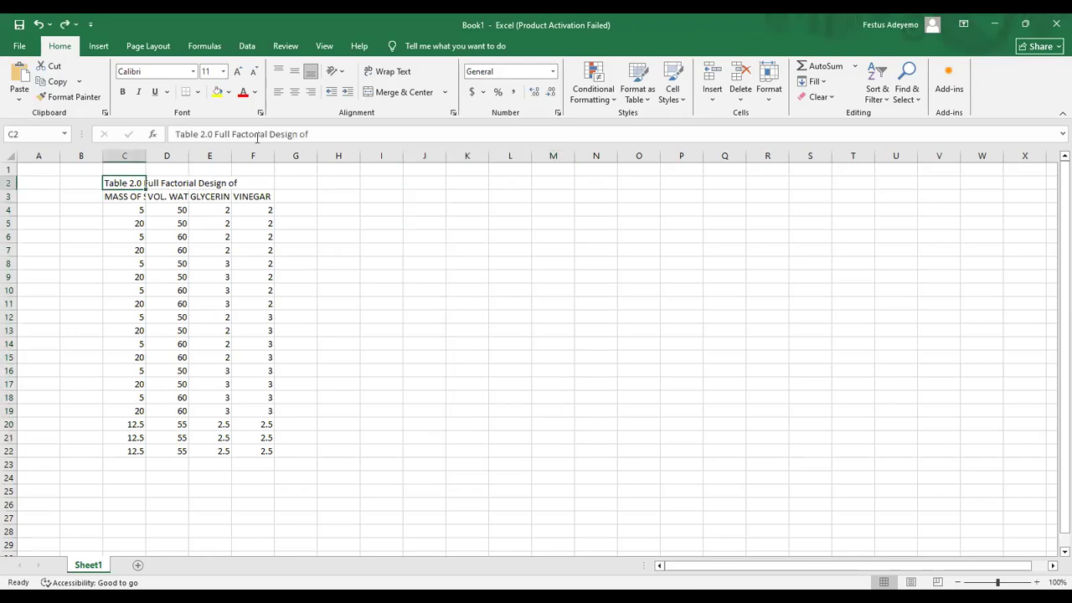
click(311, 134)
text(Experime)
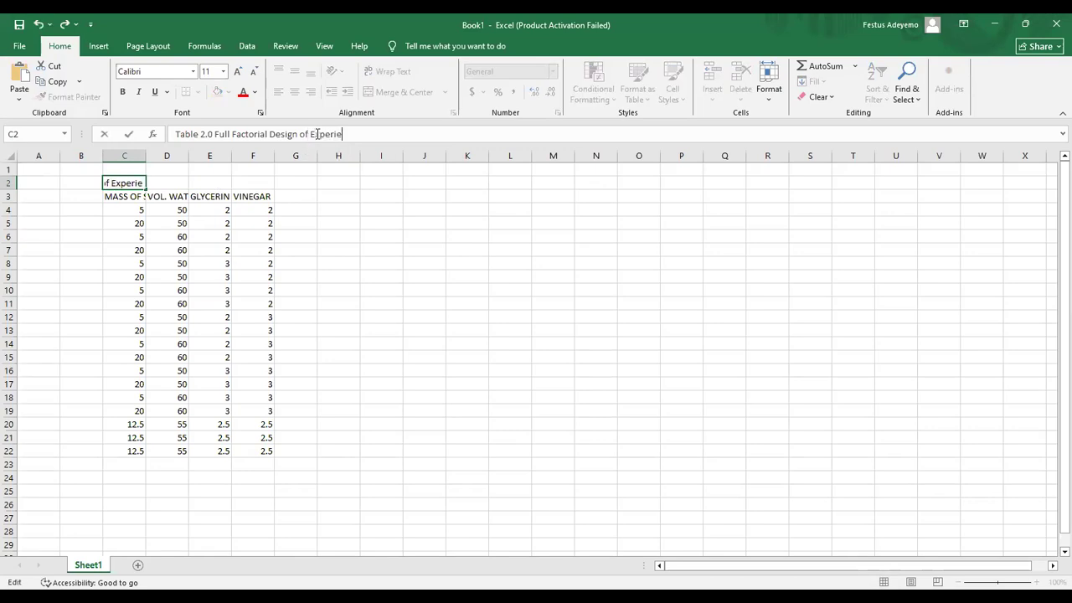
text(nt for Bioplat)
key(BackSpace)
text(stic )
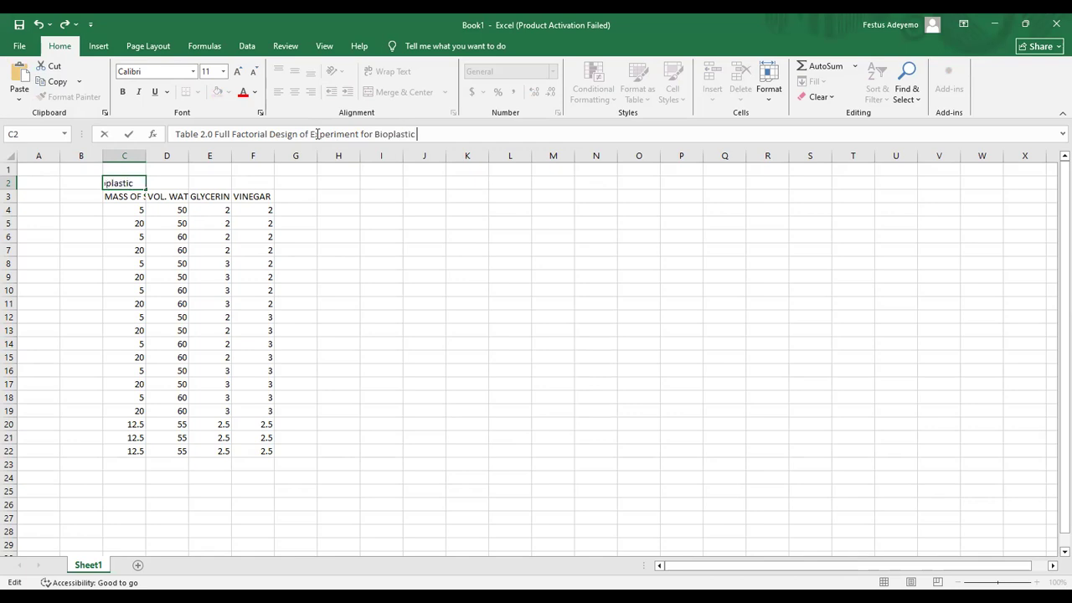
text(Synthesis)
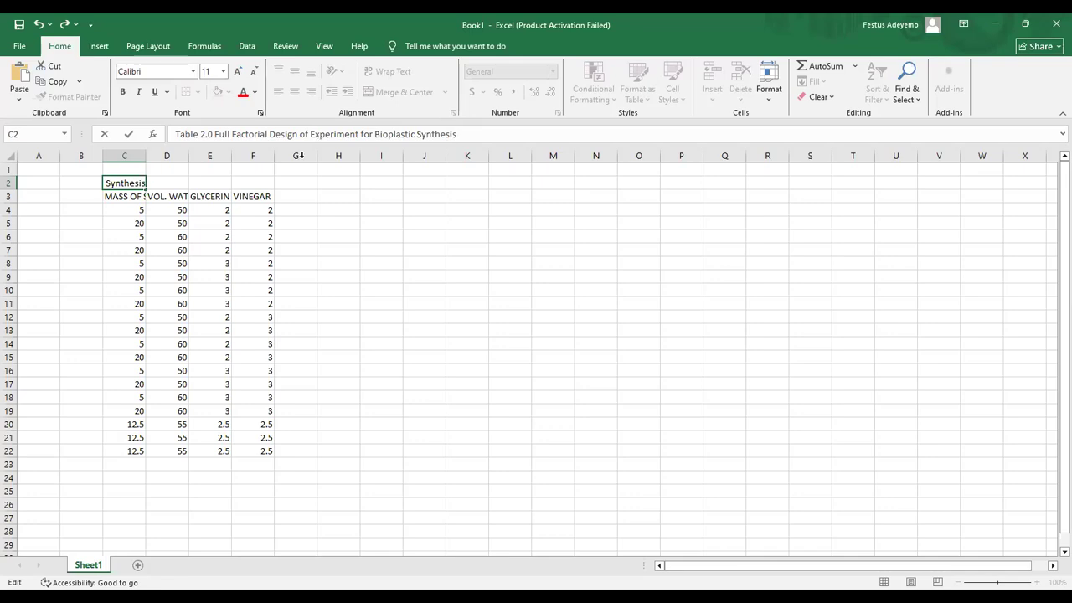
drag(339, 250, 369, 271)
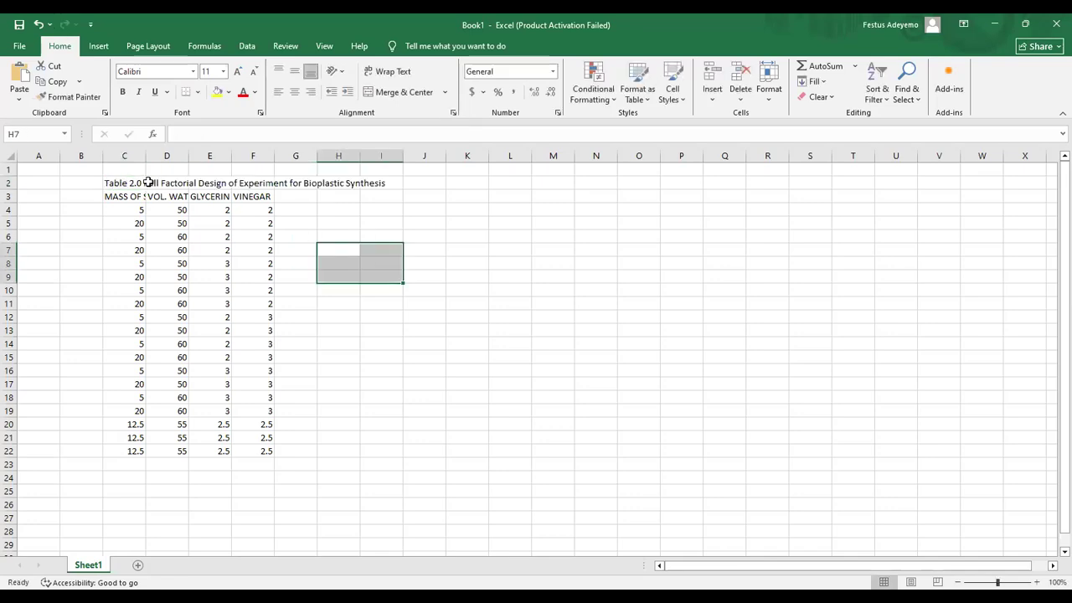
Step: Apply All Borders to the factor table range C3:F22
click(122, 195)
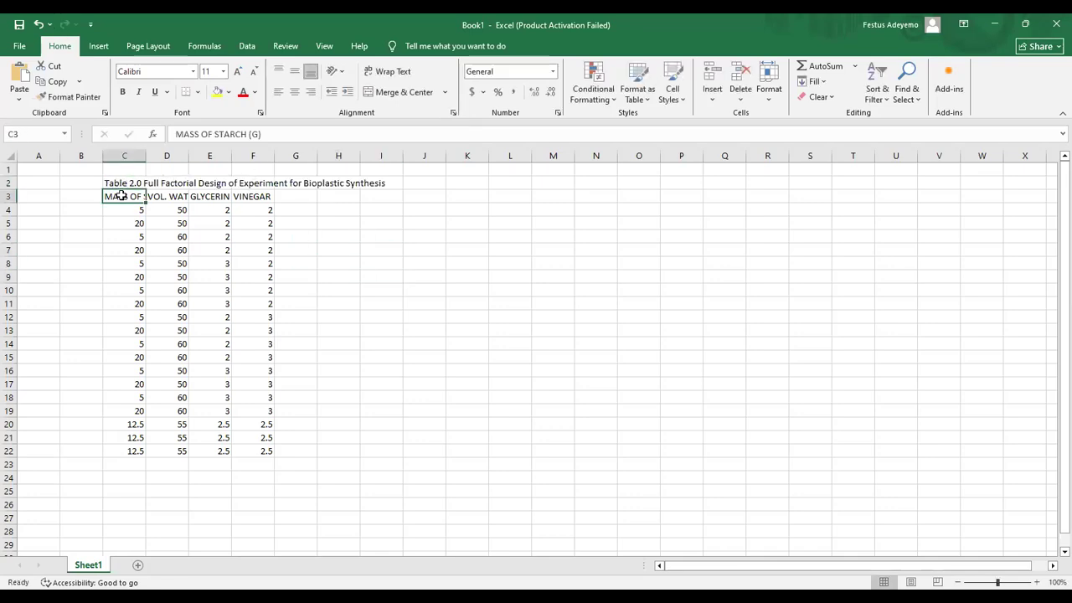
key(shift+Right)
key(shift+Right)
key(shift+Right)
key(shift+Down)
key(shift+Down)
key(shift+Down)
key(shift+Down)
key(shift+Down)
key(shift+Down)
key(shift+Down)
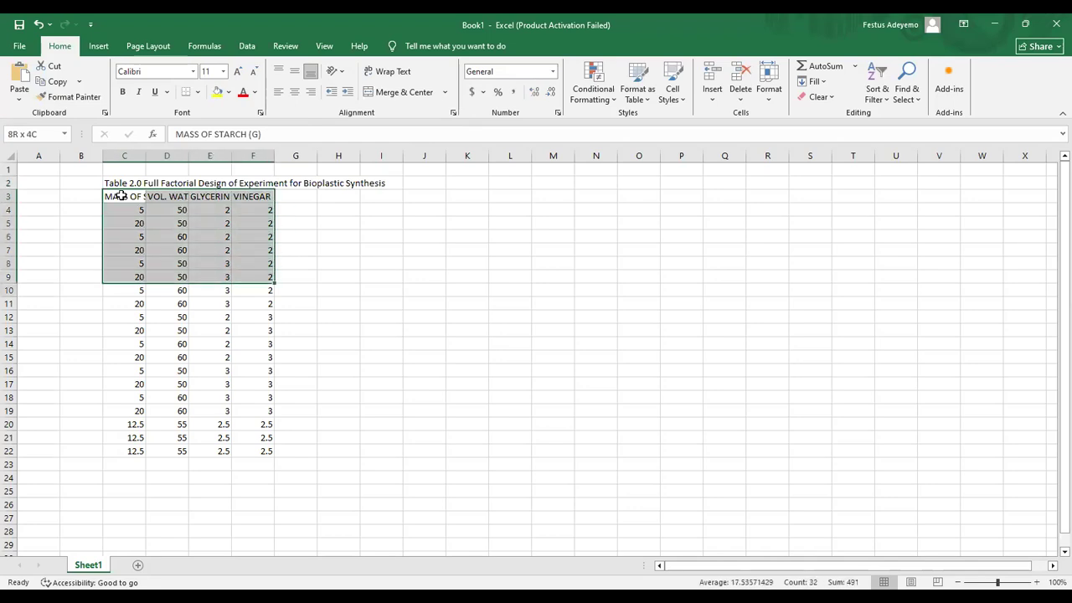
key(shift+Down)
key(shift+Down)
key(shift+Down)
key(shift+Down)
key(shift+Down)
key(shift+Down)
key(shift+Down)
key(shift+Down)
key(shift+Down)
key(shift+Down)
key(shift+Down)
key(shift+Down)
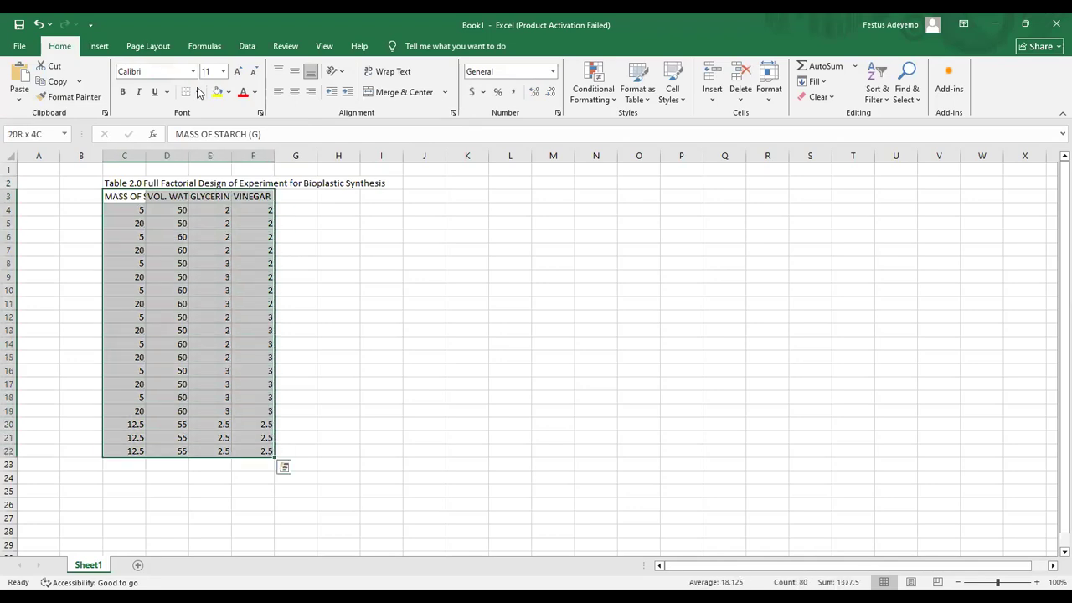
click(199, 92)
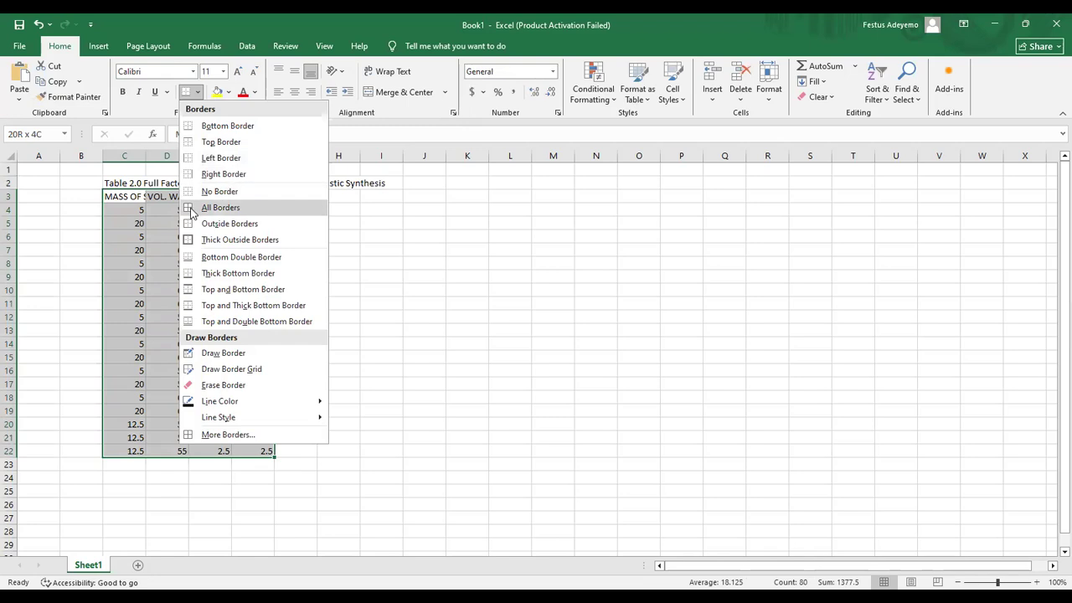
click(192, 212)
click(294, 335)
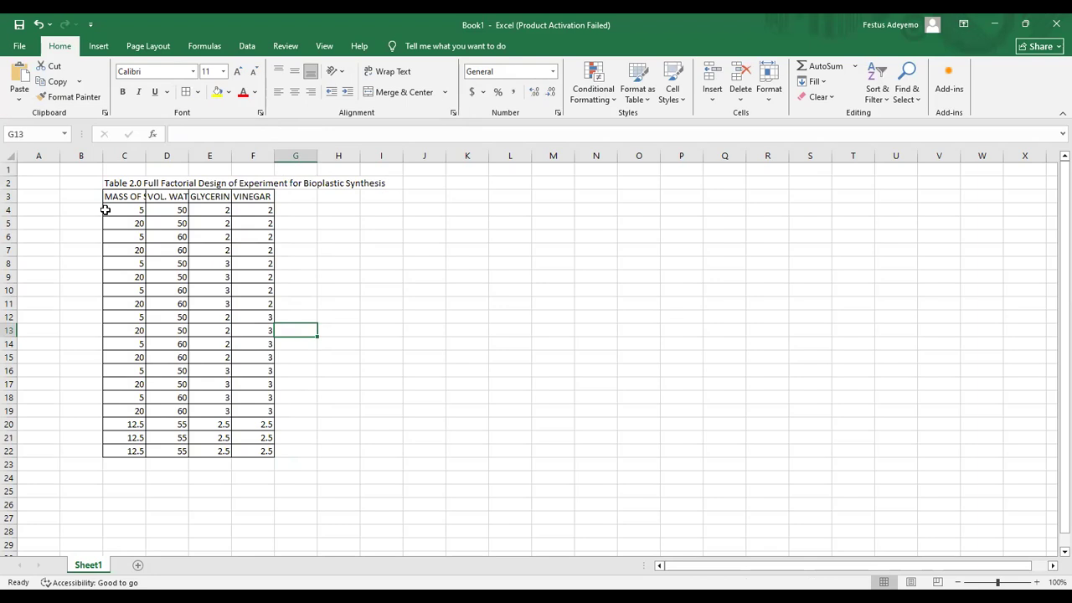
Step: Enter RUN in B3 and 1 in B4, then fill =B4+1 down to B22
click(79, 205)
key(Up)
key(Up)
key(Up)
key(Down)
key(Down)
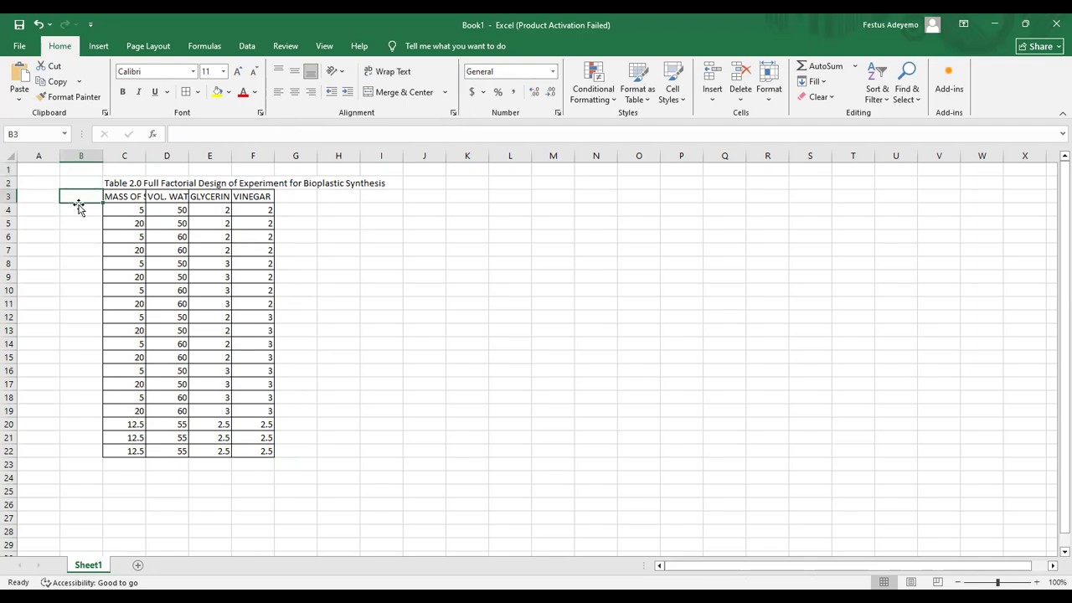
text(RUN)
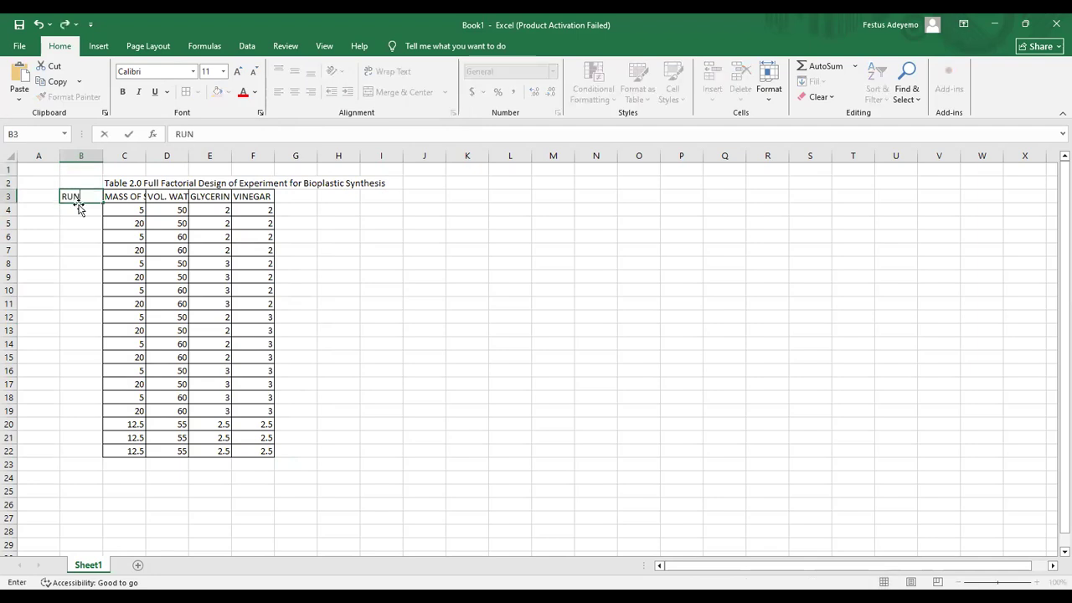
key(Return)
text(1)
key(Return)
text(=)
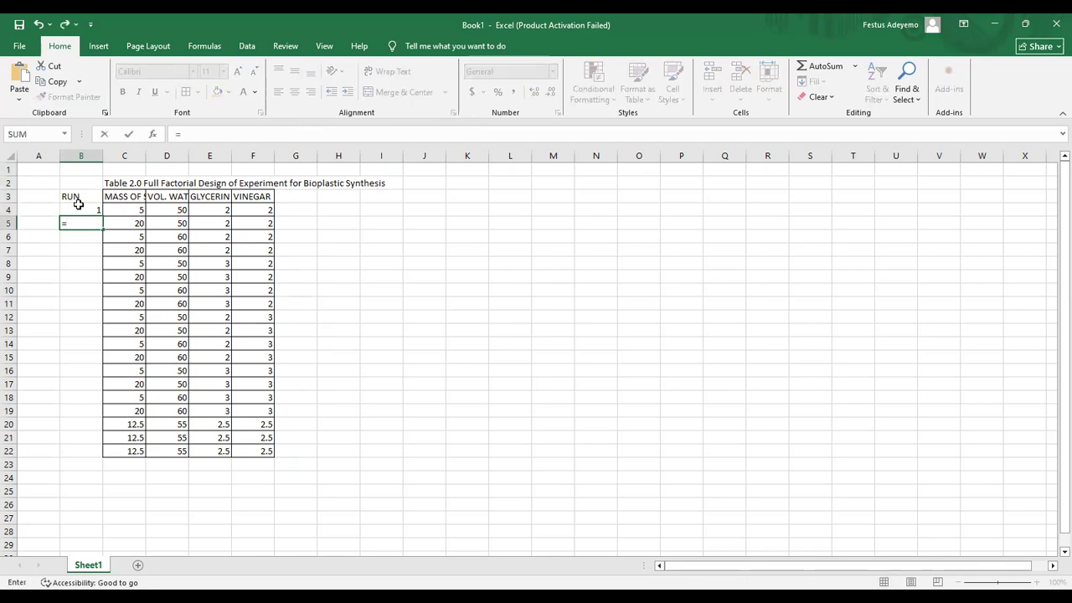
click(79, 207)
text(+1)
key(Return)
key(Up)
key(ctrl+c)
key(shift+Down)
key(shift+Down)
key(shift+Down)
key(shift+Down)
key(shift+Down)
key(shift+Down)
key(shift+Down)
key(shift+Down)
key(shift+Down)
key(shift+Down)
key(shift+Down)
key(shift+Down)
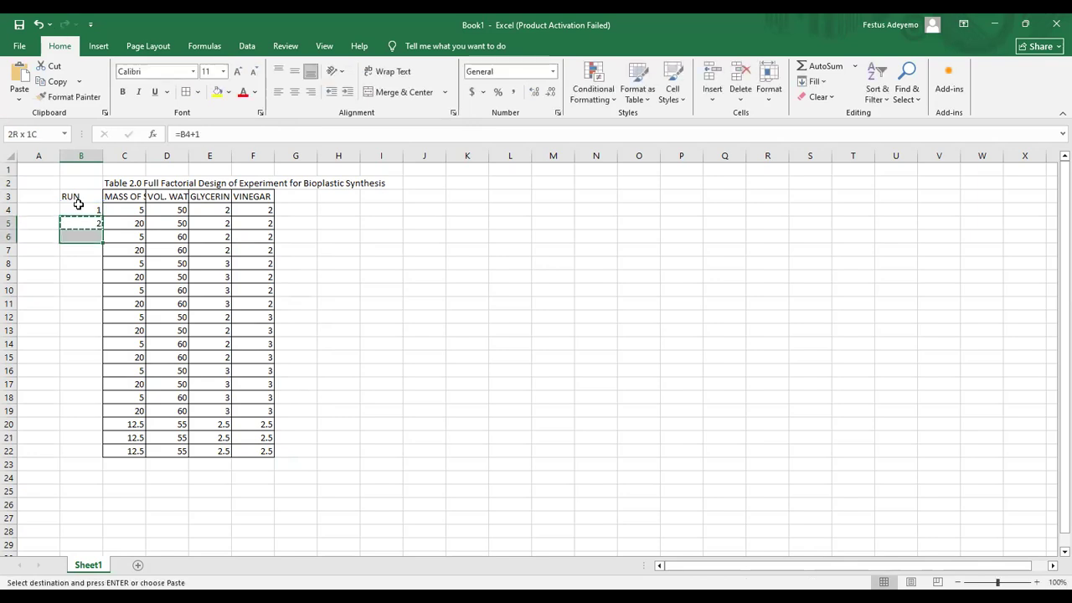
key(shift+Down)
key(shift+Down)
key(shift+Down)
key(shift+Down)
key(shift+Down)
key(ctrl+v)
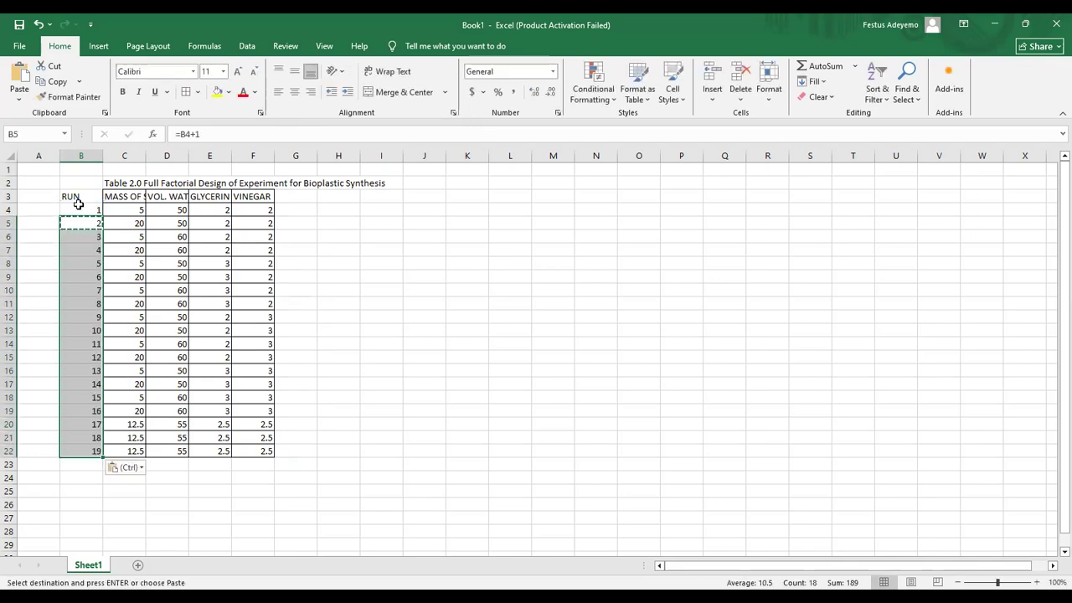
Step: Apply All Borders to the RUN column B3:B22
click(82, 207)
drag(80, 198, 80, 195)
key(shift+Down)
key(shift+Down)
key(shift+Down)
key(shift+Down)
key(shift+Down)
key(shift+Down)
key(shift+Down)
key(shift+Down)
key(shift+Down)
key(shift+Down)
key(shift+Down)
key(shift+Down)
key(shift+Down)
key(shift+Down)
key(shift+Down)
key(shift+Down)
key(shift+Down)
key(shift+Down)
key(shift+Down)
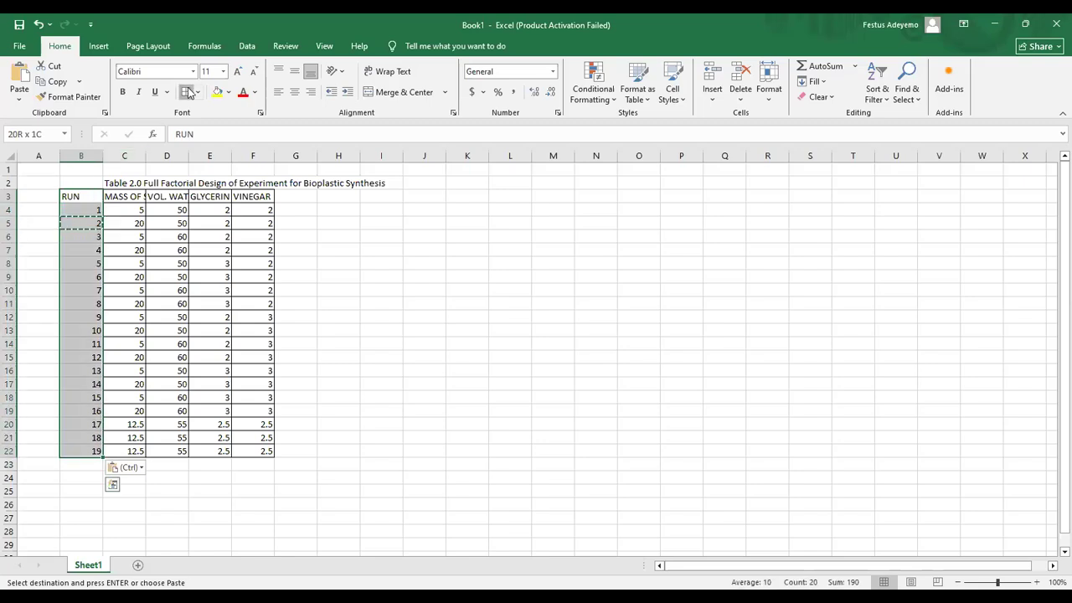
key(Escape)
click(193, 303)
drag(297, 263, 302, 269)
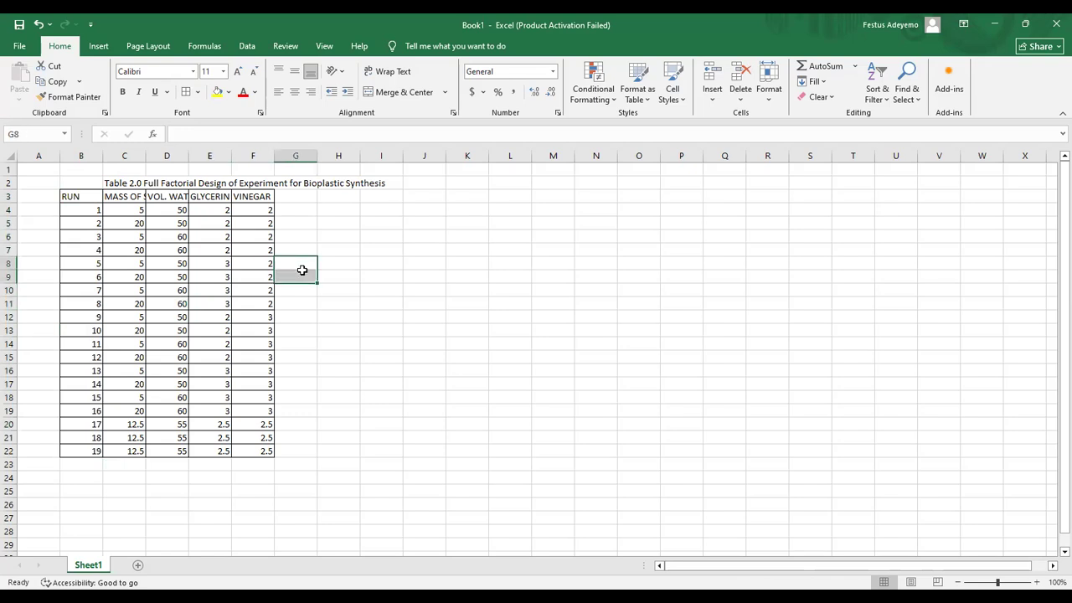
click(299, 197)
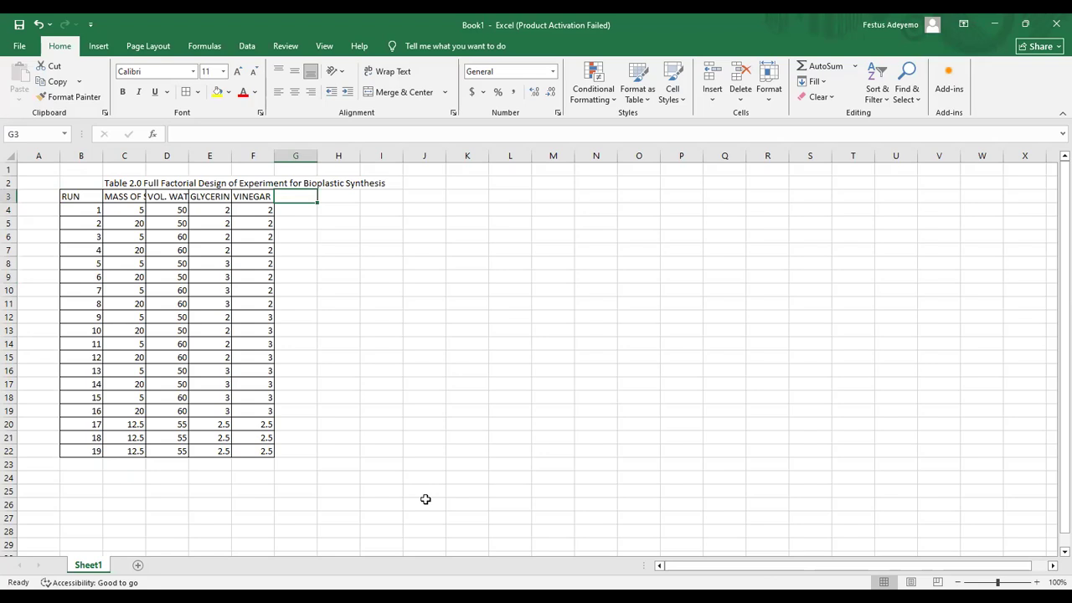
Step: Add column headings ENERGY, YEILD and MASS beside the table
text(EN)
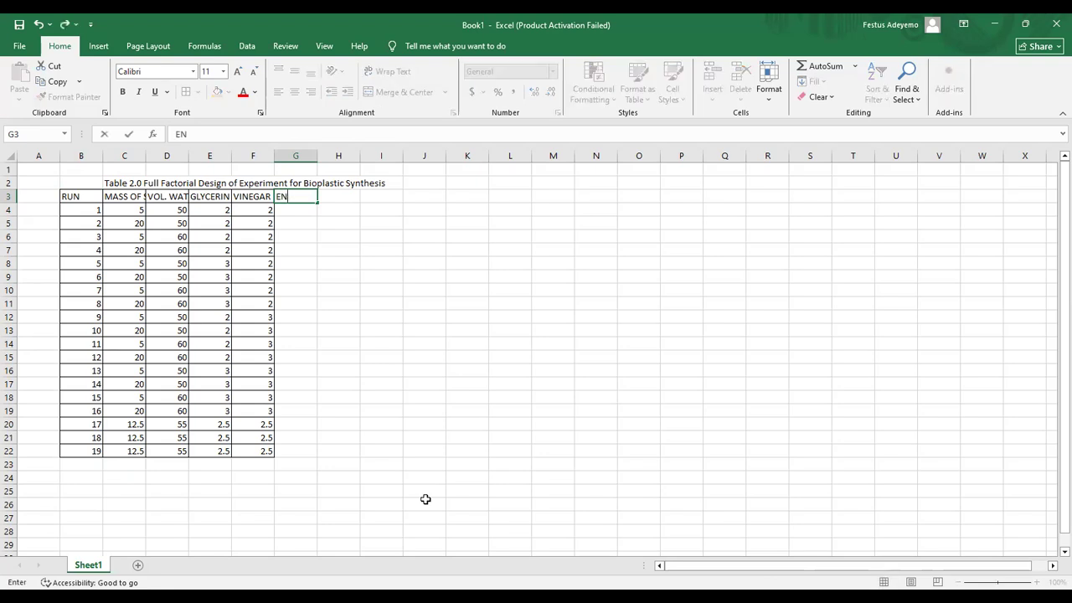
text(ERGY)
key(Tab)
text(YEILD)
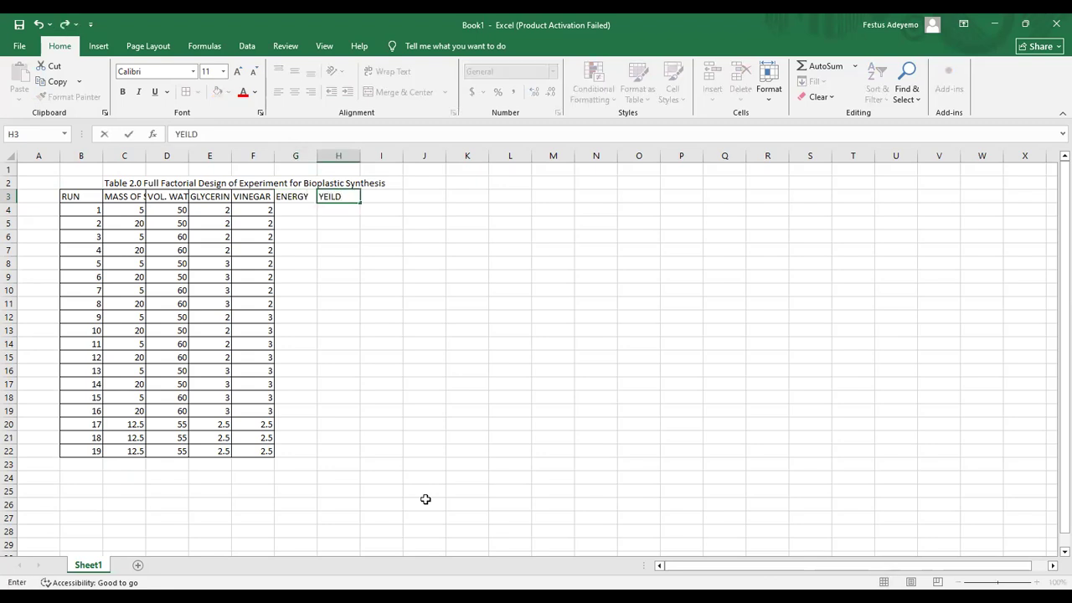
key(Tab)
text(MASS)
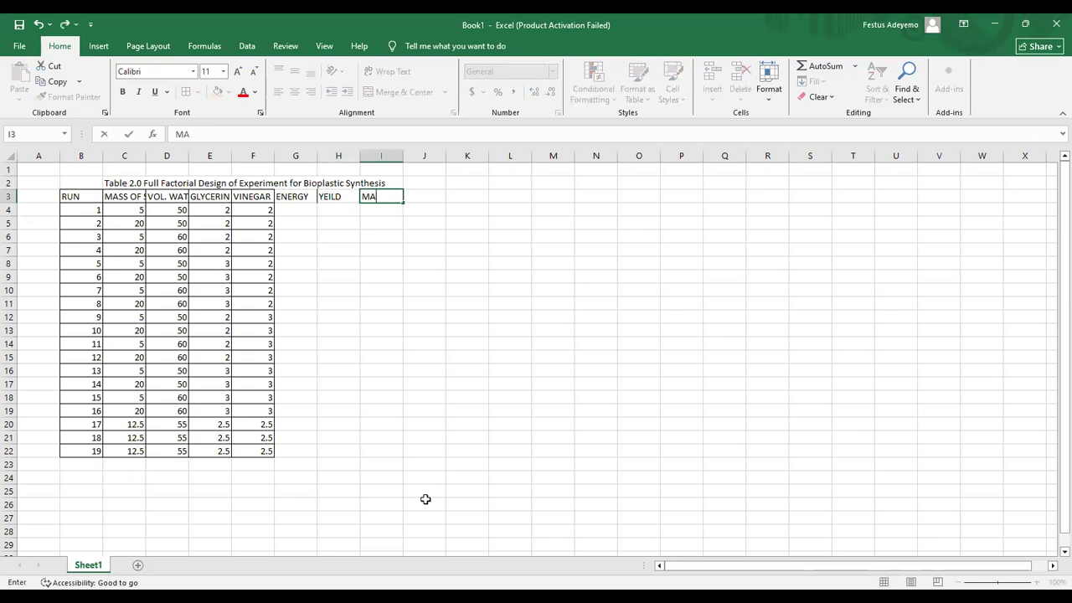
key(Return)
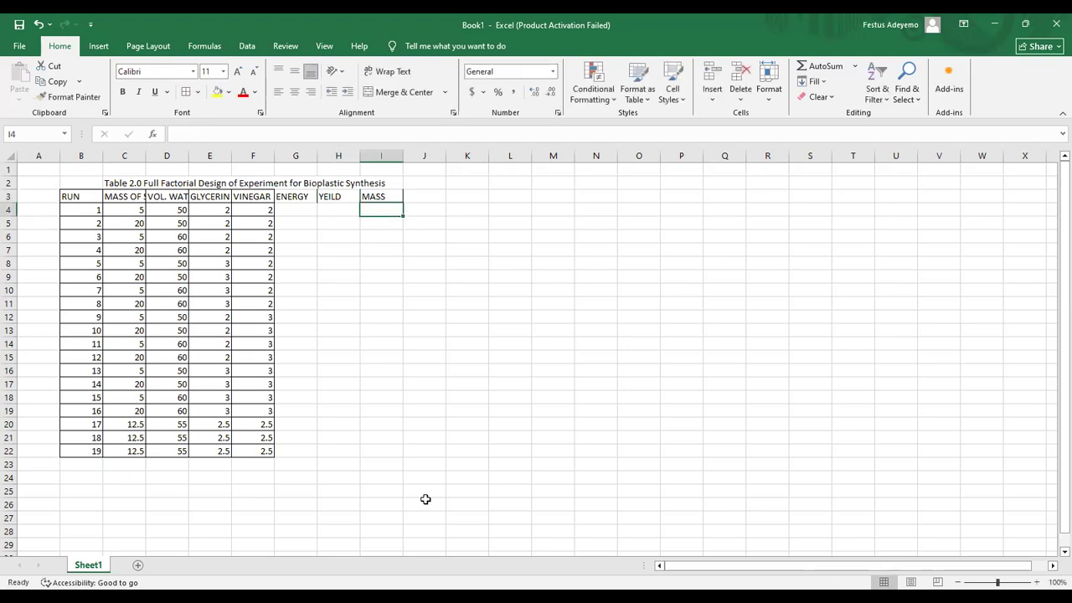
Step: Enter energy values 360 and 300 for the first two runs
key(Left)
key(Left)
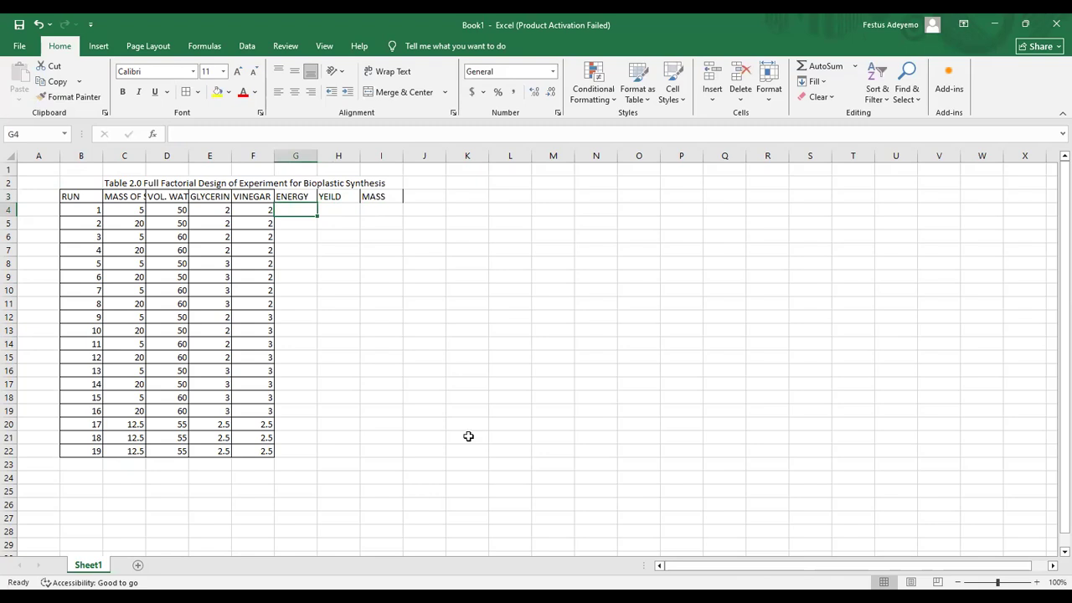
text(360)
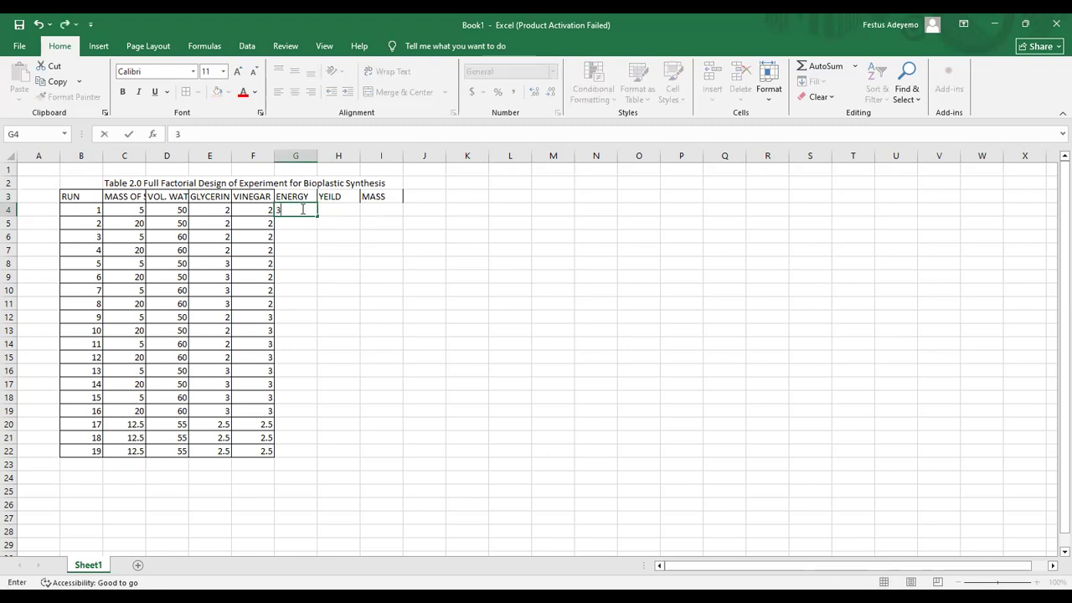
key(Return)
key(Return)
key(Up)
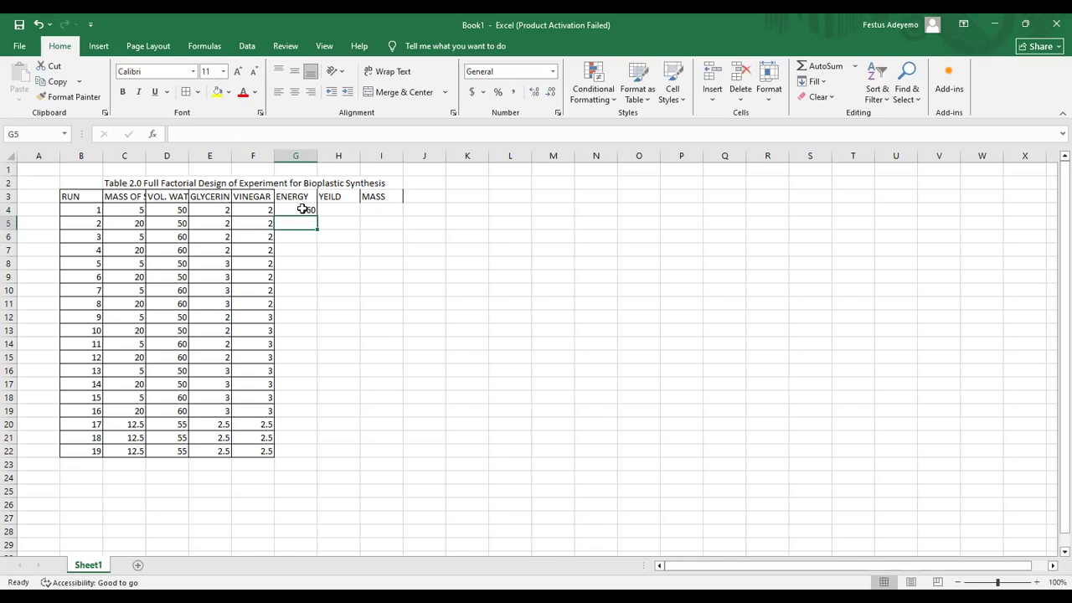
text(300)
key(Return)
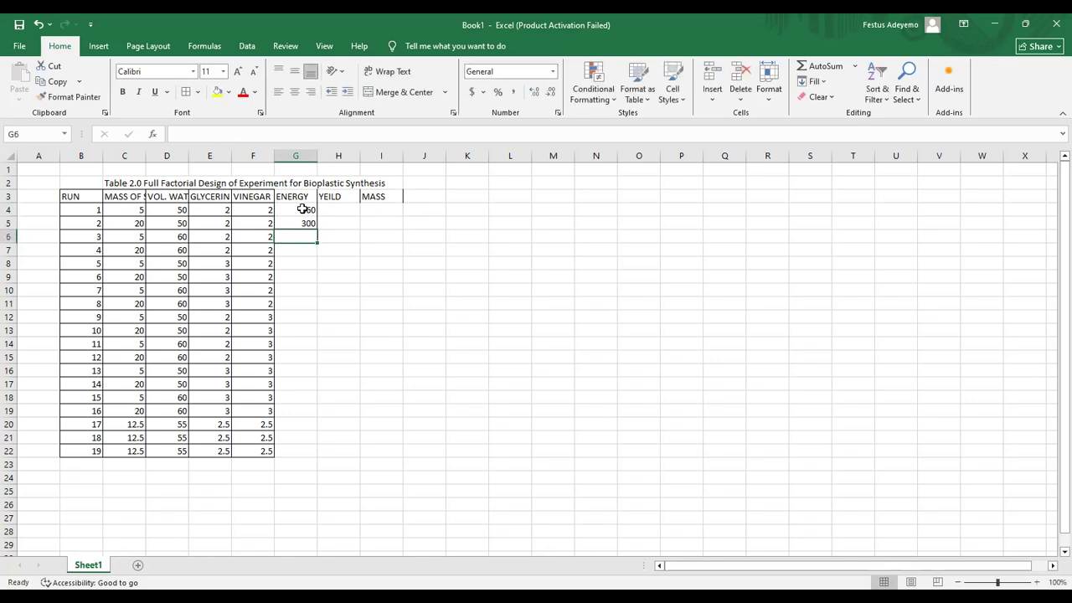
Step: Enter yields of 90 and 85 for runs 1 and 2, then return to Word
key(Up)
key(Right)
key(Up)
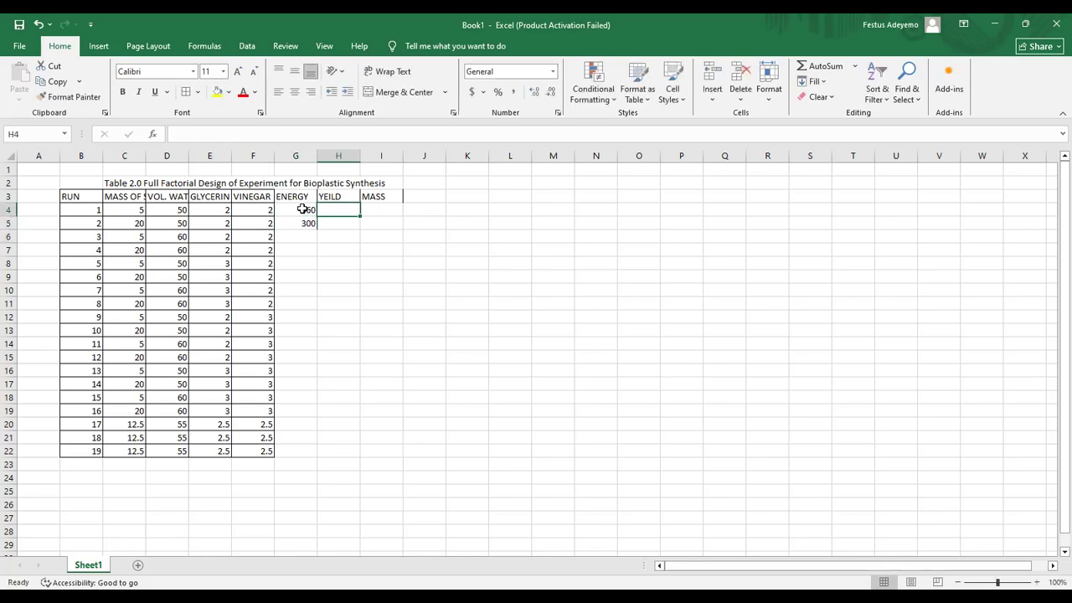
key(BackSpace)
text(.)
key(BackSpace)
text(90)
key(Return)
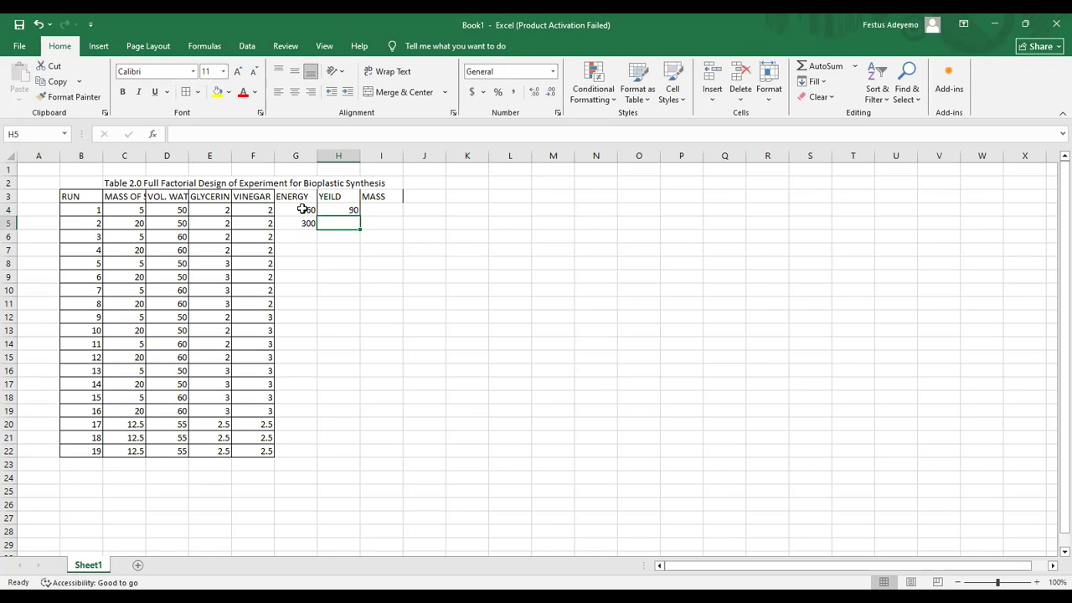
text(85)
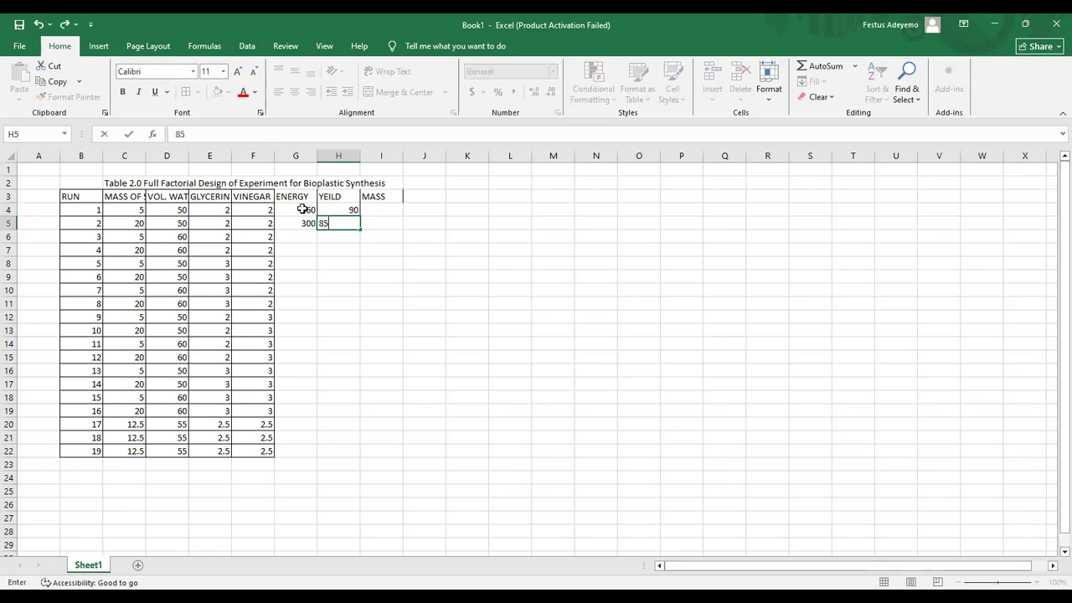
key(ctrl+Return)
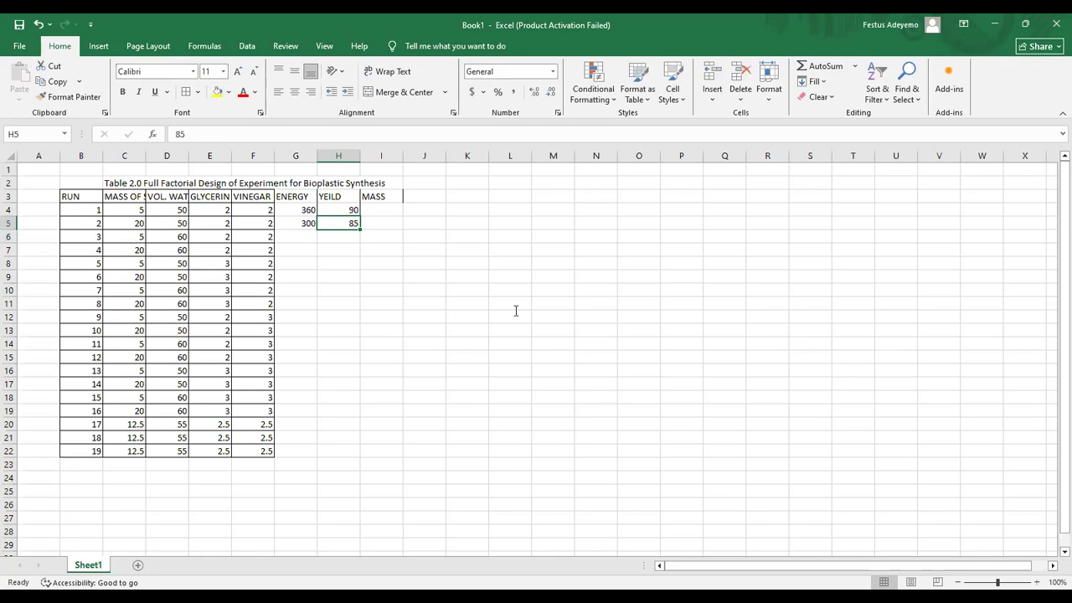
key(alt+Tab)
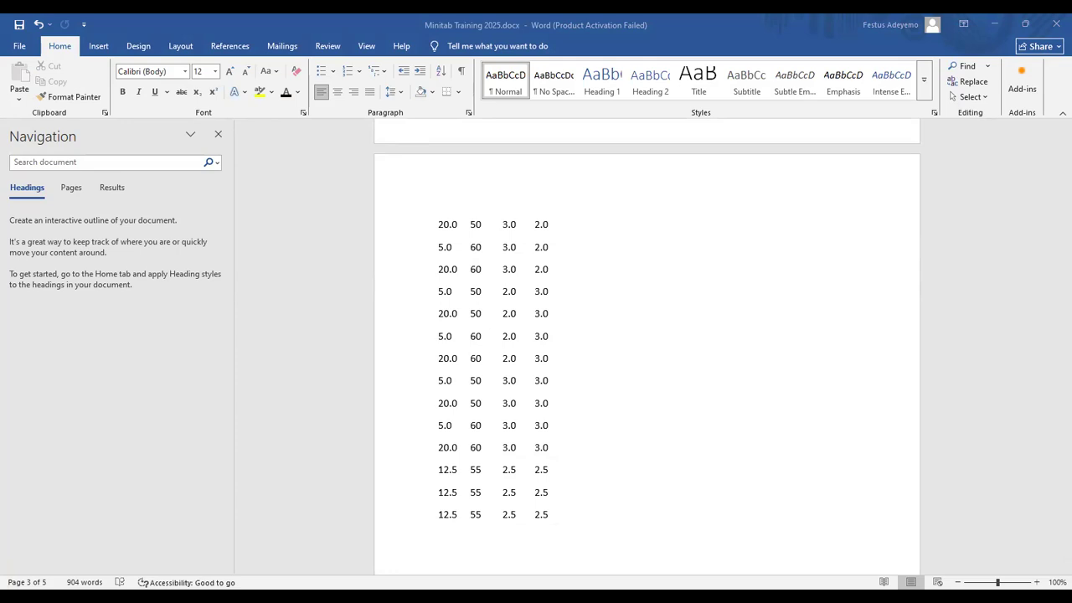
Step: Select the 19 energy values from 240 down in Word's Table 1.0 and return to Excel
click(565, 269)
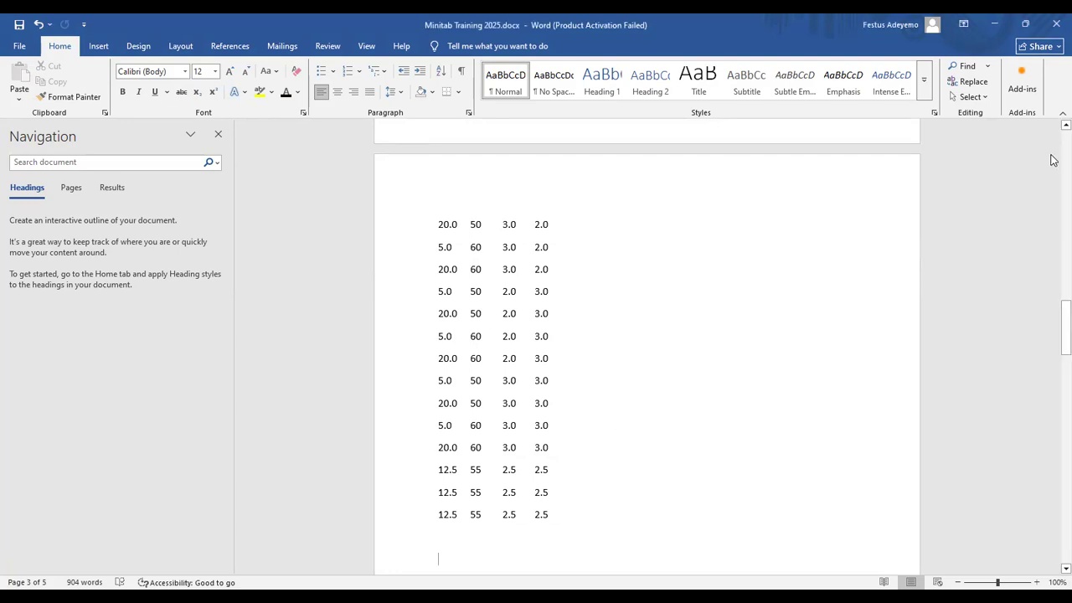
scroll(1052, 157, up, 9)
scroll(1052, 158, up, 5)
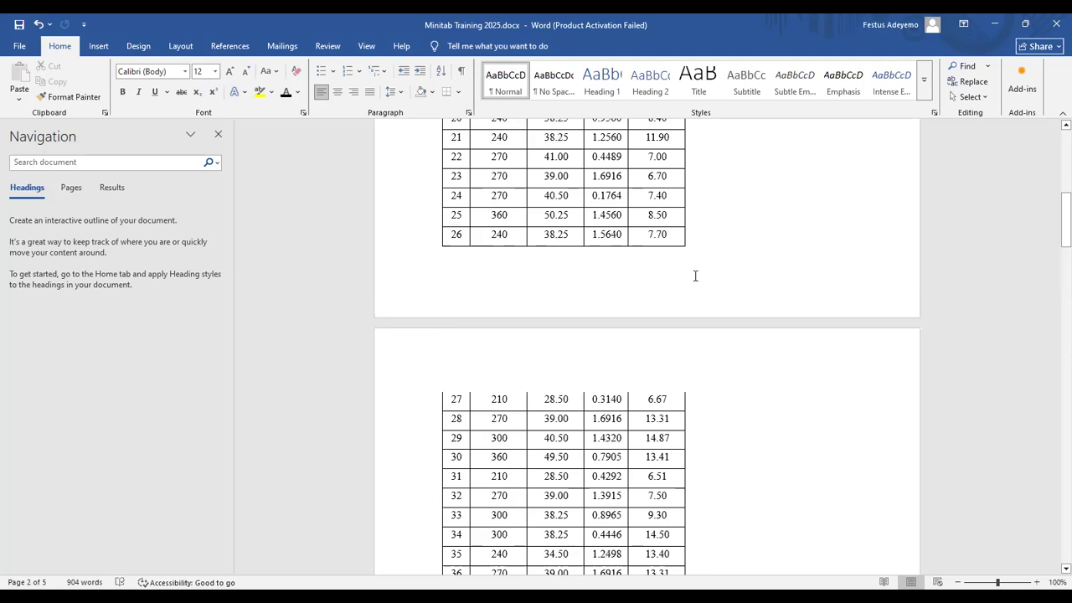
click(500, 178)
scroll(499, 178, up, 5)
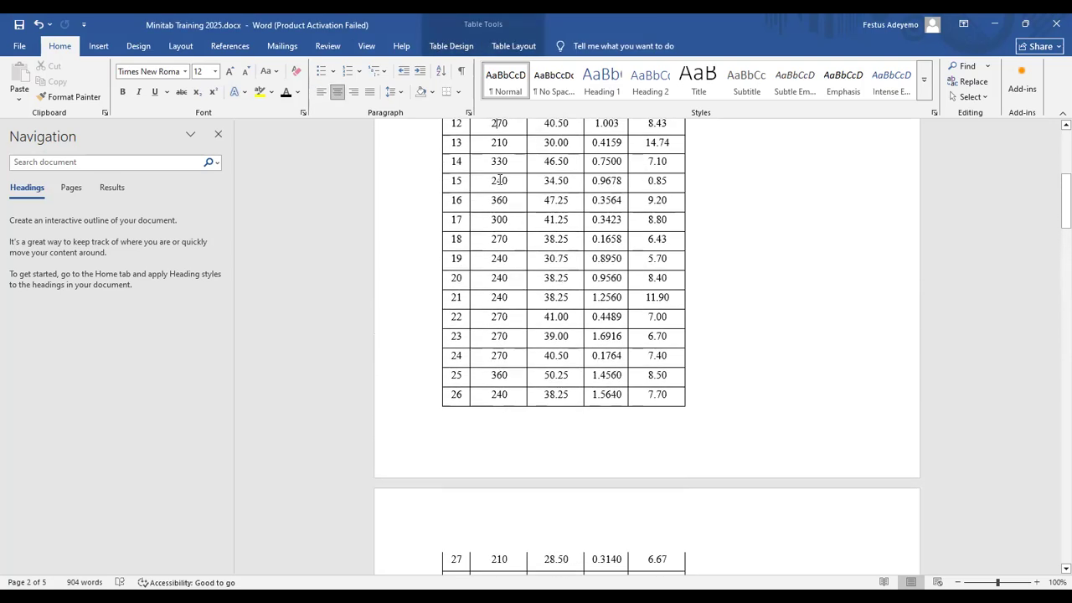
key(Up)
key(Up)
key(Up)
key(Up)
key(Up)
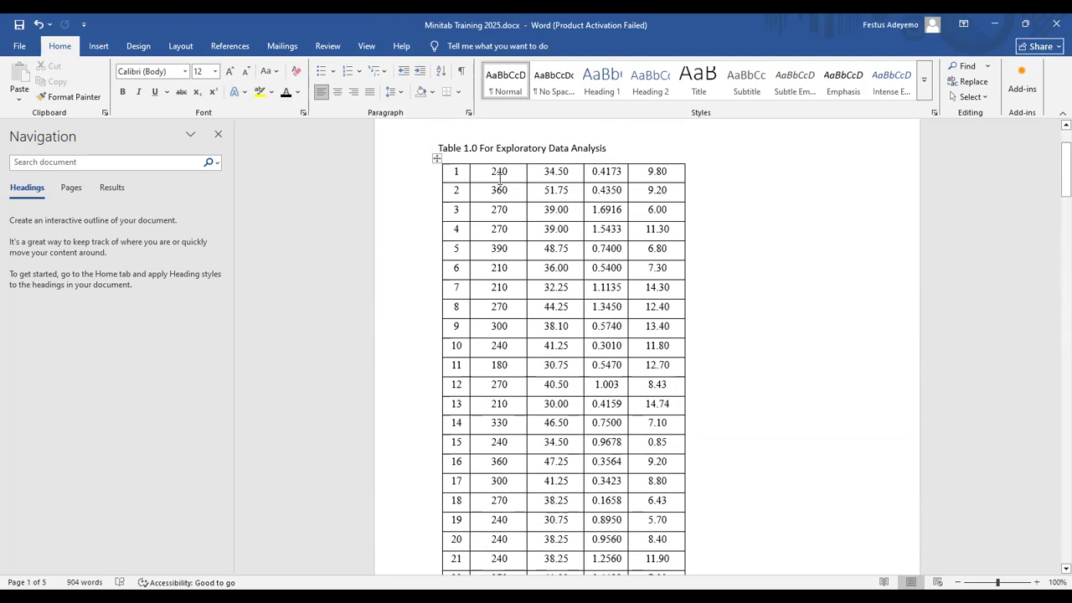
click(491, 173)
key(shift+Right)
key(shift+Right)
key(shift+Down)
key(shift+Down)
key(shift+Down)
key(shift+Down)
key(shift+Down)
key(shift+Down)
key(shift+Down)
key(shift+Down)
key(shift+Down)
key(shift+Down)
key(shift+Down)
key(shift+Down)
key(shift+Down)
key(shift+Down)
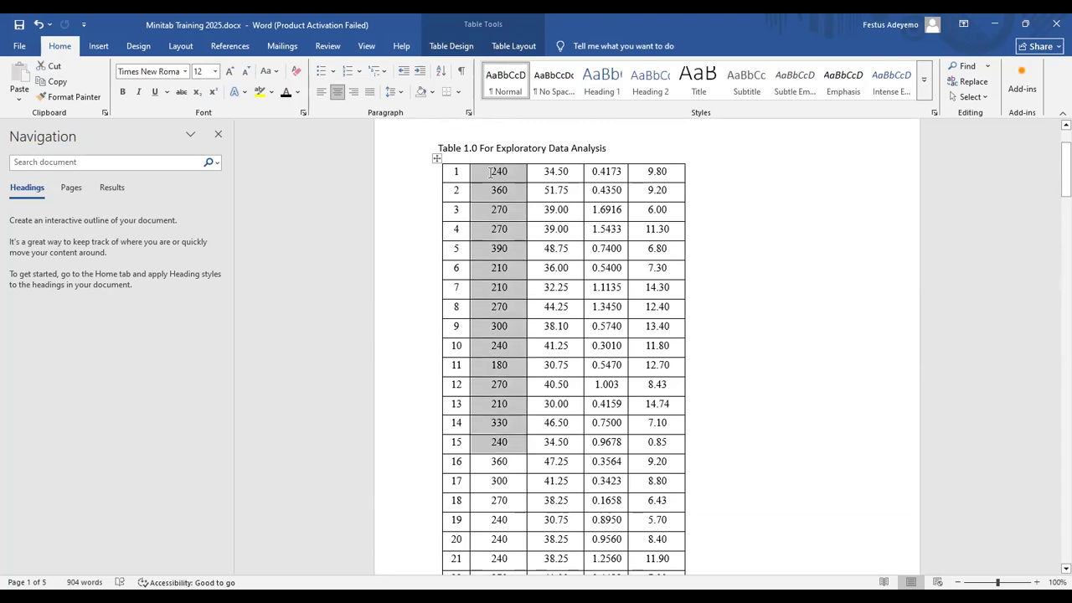
key(shift+Down)
key(shift+Down)
key(shift+Down)
key(shift+Down)
key(shift+Down)
key(shift+Up)
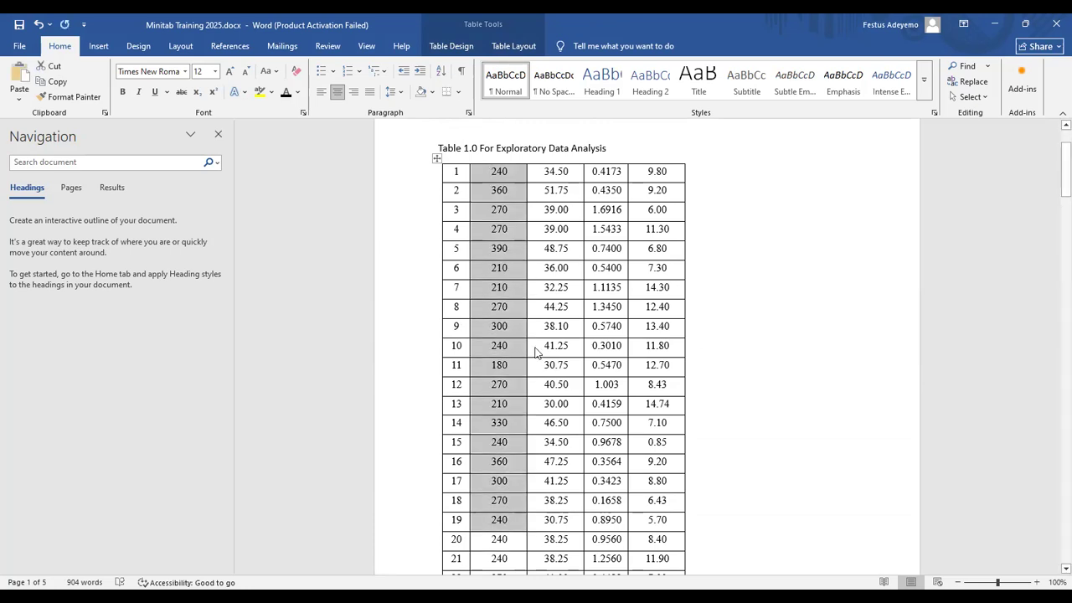
key(alt+Tab)
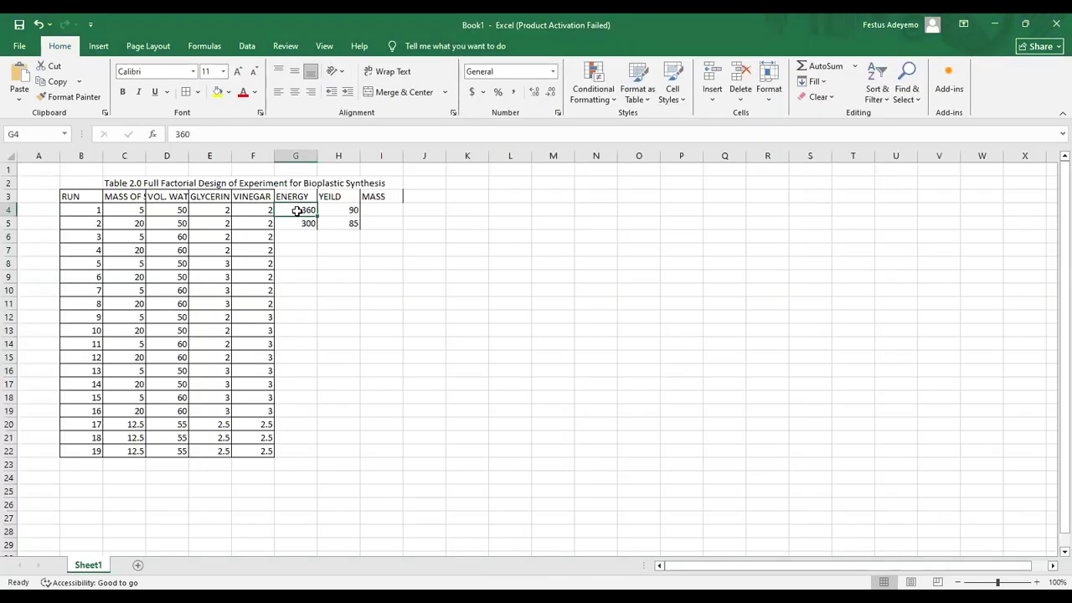
Step: Paste the 19 energy values under ENERGY and rename the YEILD heading to MASS
key(ctrl+v)
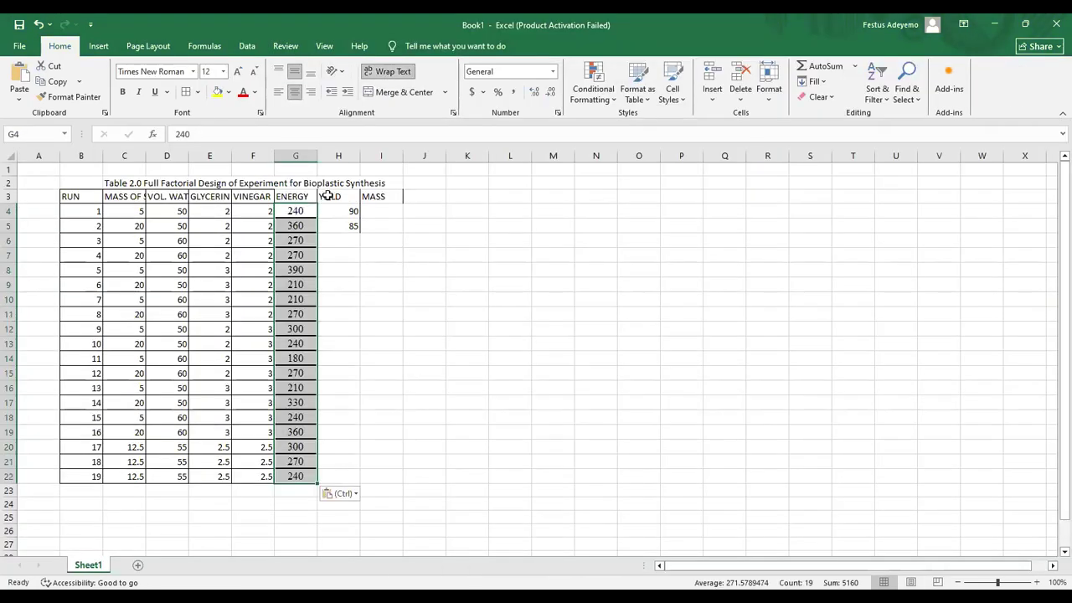
click(331, 193)
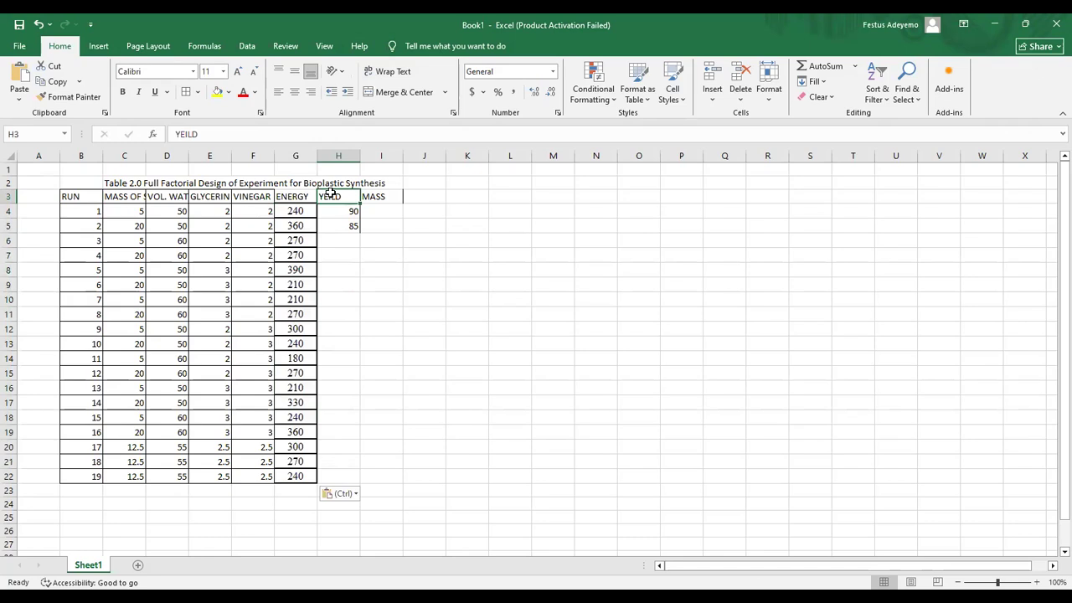
text(MASS)
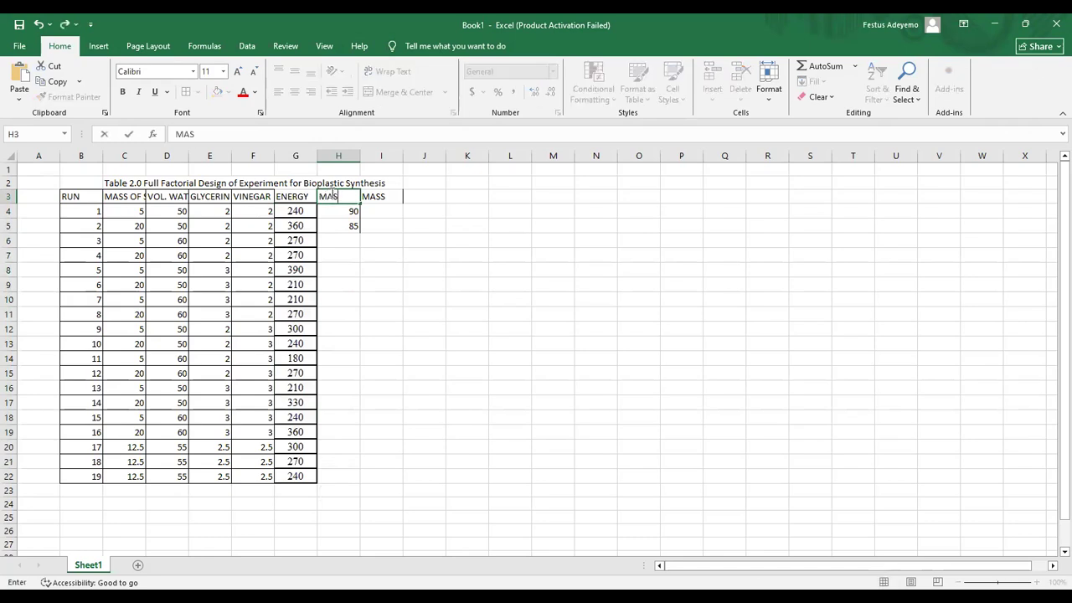
key(Tab)
Step: Clear the duplicate MASS heading and start selecting the mass values in Word's Table 1.0
key(Delete)
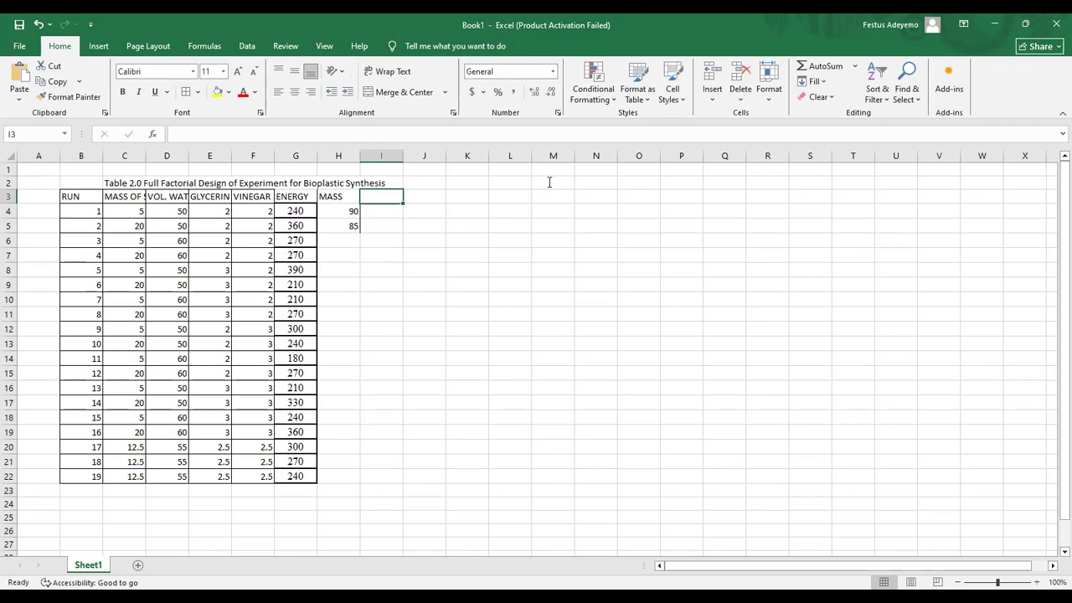
key(alt+Tab)
drag(548, 179, 550, 181)
Step: Copy all 19 mass values from Table 1.0 and paste them into Excel starting at H4
key(shift+Down)
key(shift+Down)
key(shift+Down)
key(shift+Down)
key(shift+Down)
key(shift+Down)
key(shift+Down)
key(shift+Down)
key(shift+Down)
key(shift+Down)
key(shift+Down)
key(shift+Down)
key(shift+Down)
key(shift+Down)
key(shift+Down)
key(shift+Down)
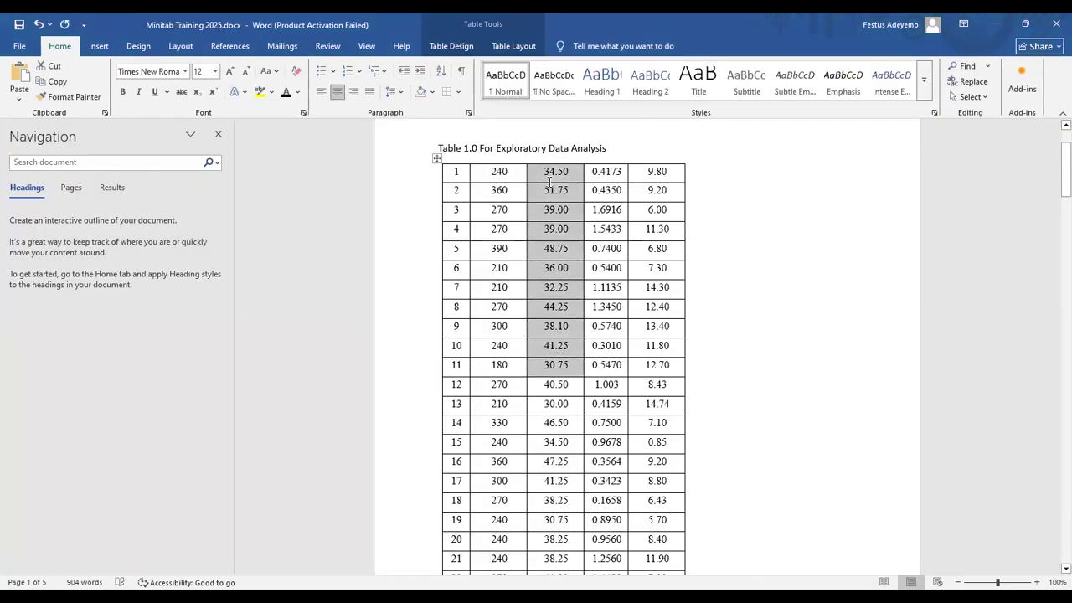
key(shift+Down)
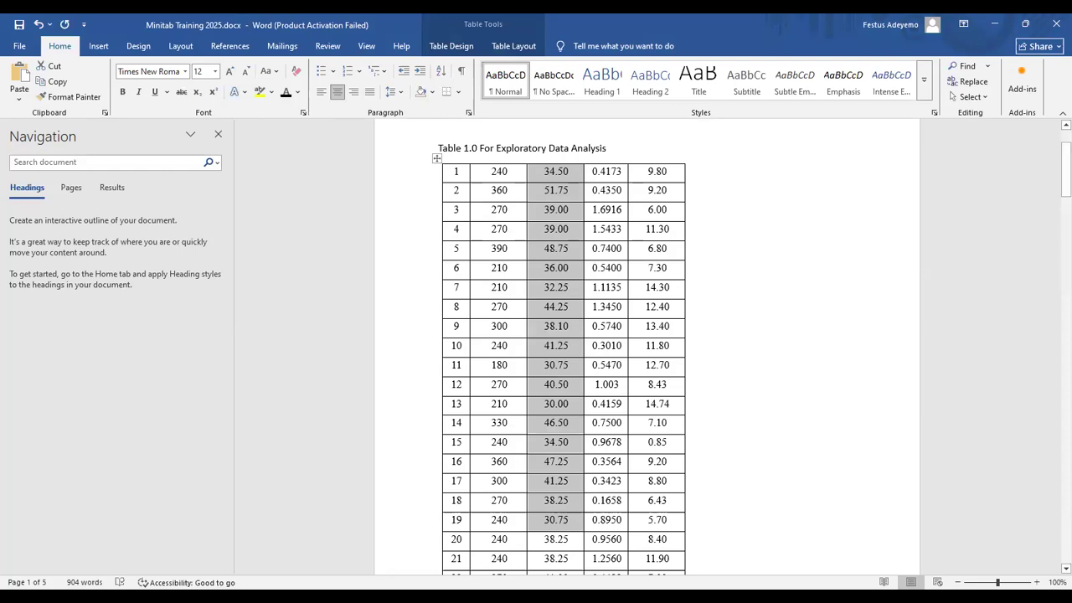
key(ctrl+c)
key(alt+Tab)
click(327, 211)
key(ctrl+v)
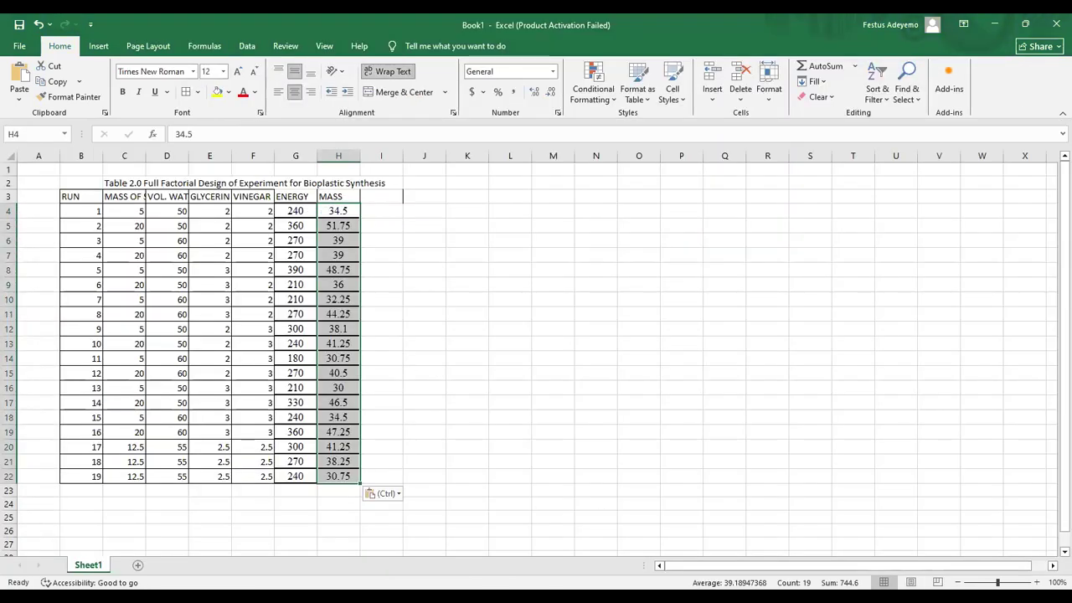
key(alt+Tab)
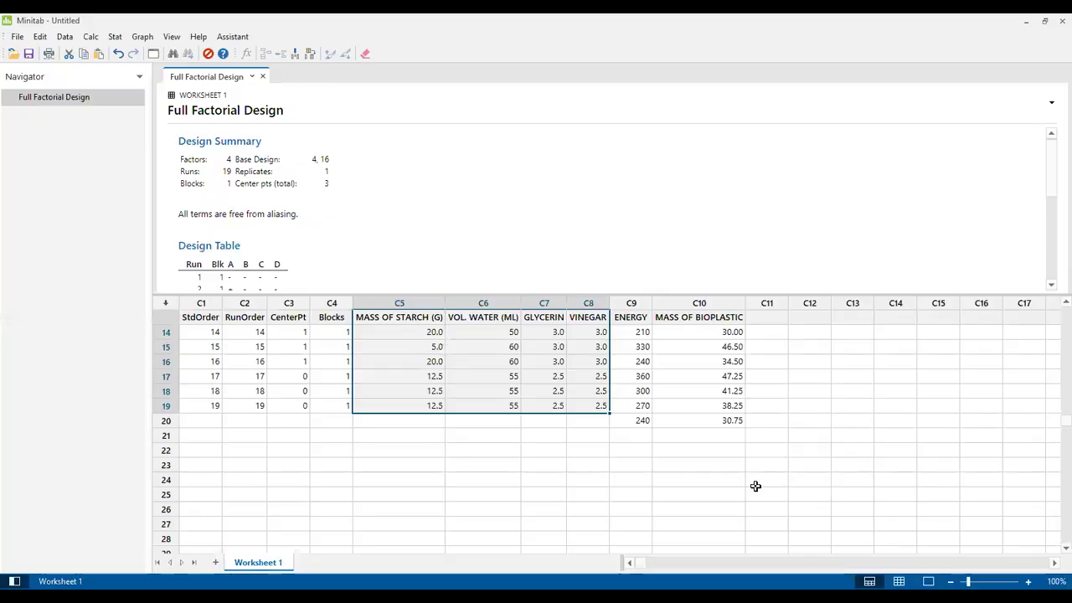
drag(1064, 421, 1053, 323)
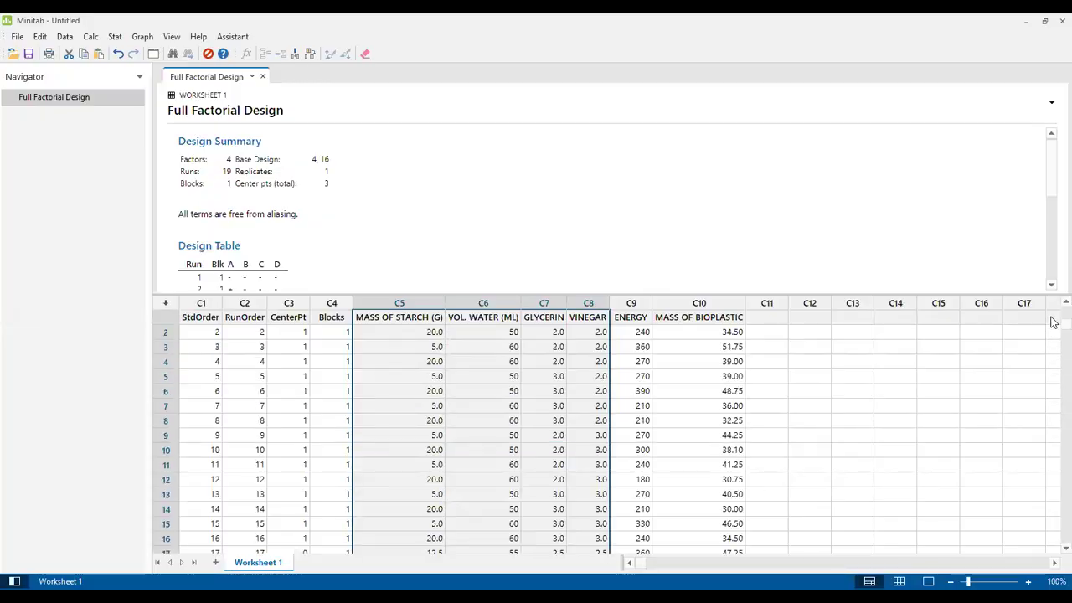
click(639, 333)
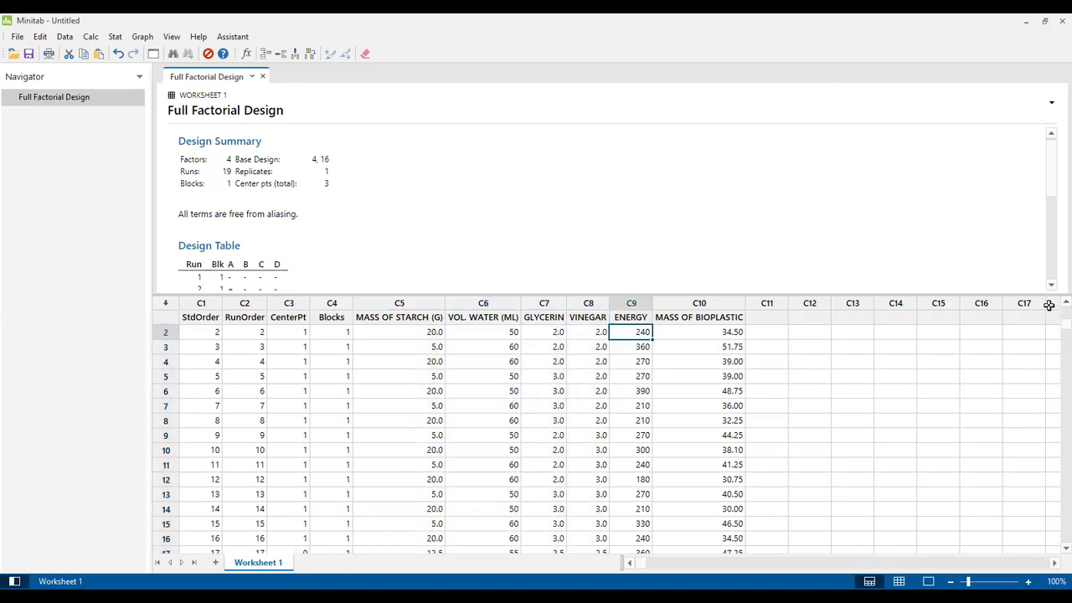
drag(1062, 324, 1057, 310)
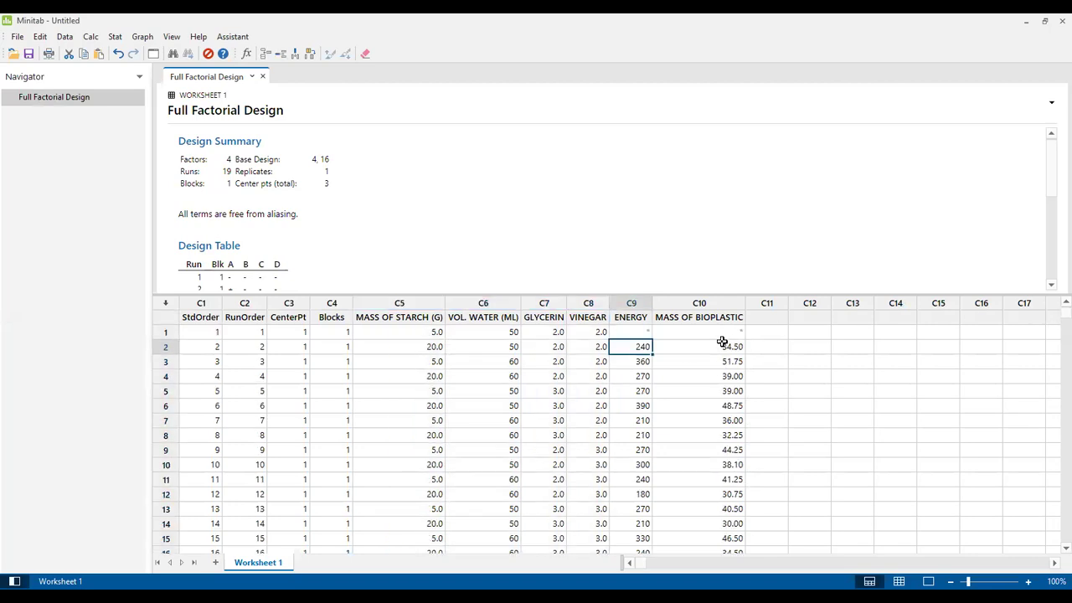
click(641, 332)
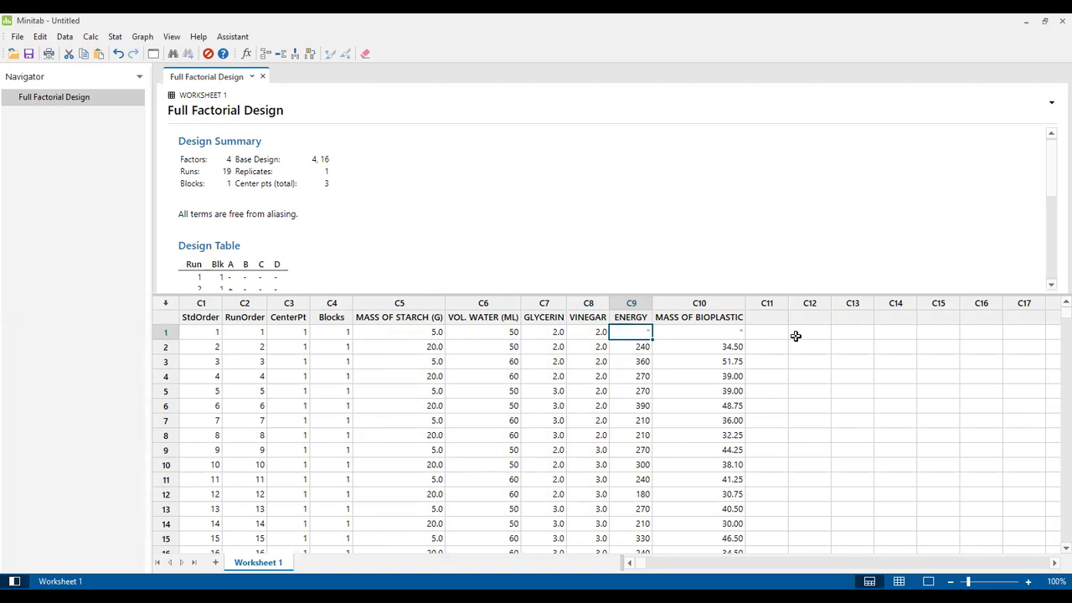
click(724, 334)
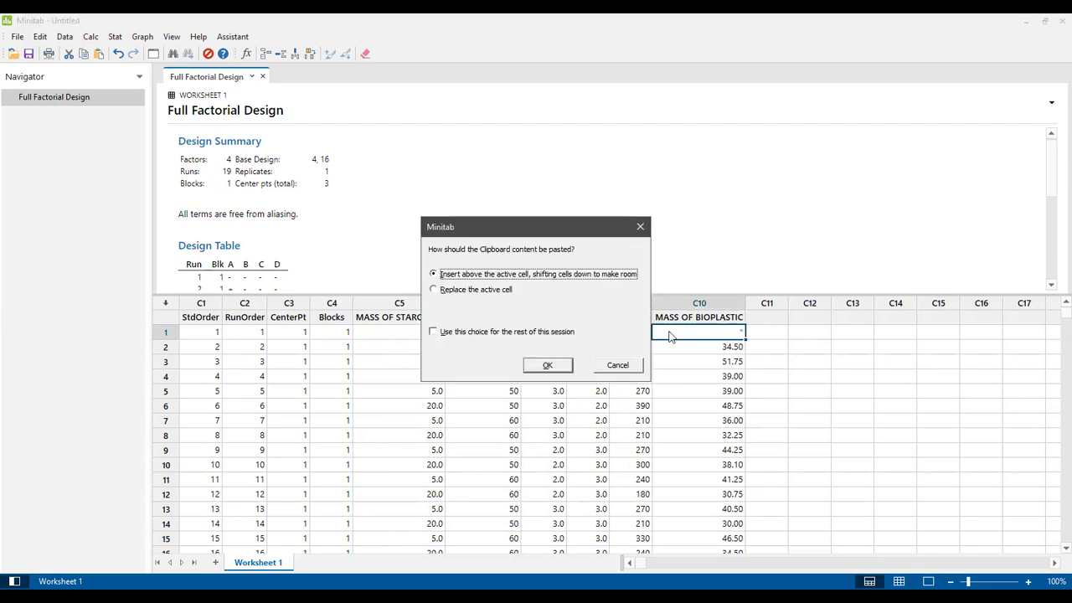
click(617, 368)
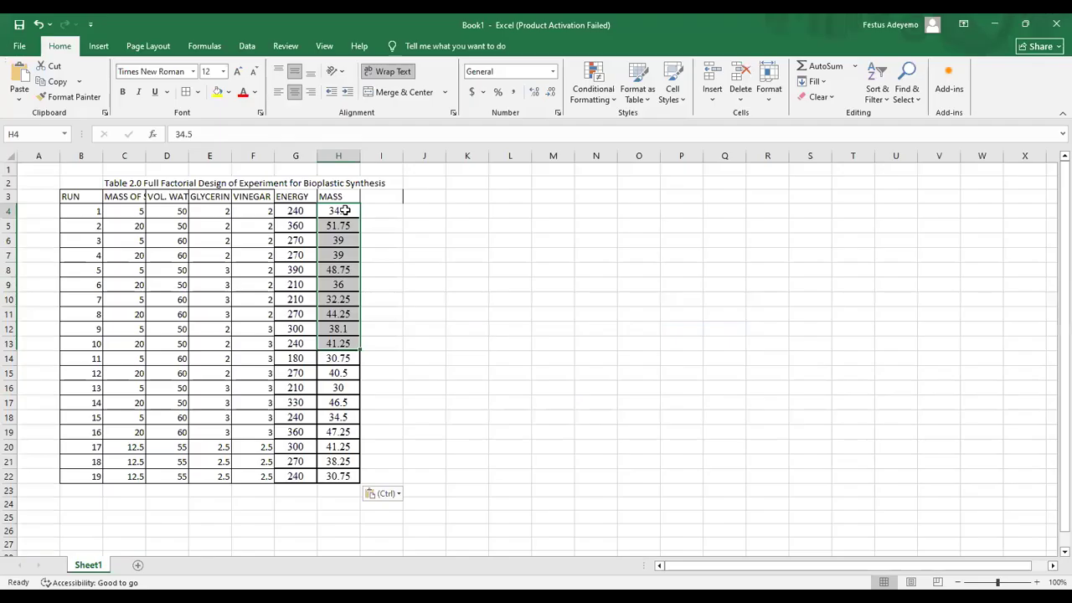
drag(343, 210, 344, 211)
key(shift+Down)
key(shift+Down)
key(shift+Down)
key(shift+Down)
key(shift+Down)
key(shift+Down)
key(shift+Down)
key(shift+Down)
key(shift+Down)
key(shift+Down)
key(shift+Down)
key(shift+Down)
key(shift+Down)
key(shift+Down)
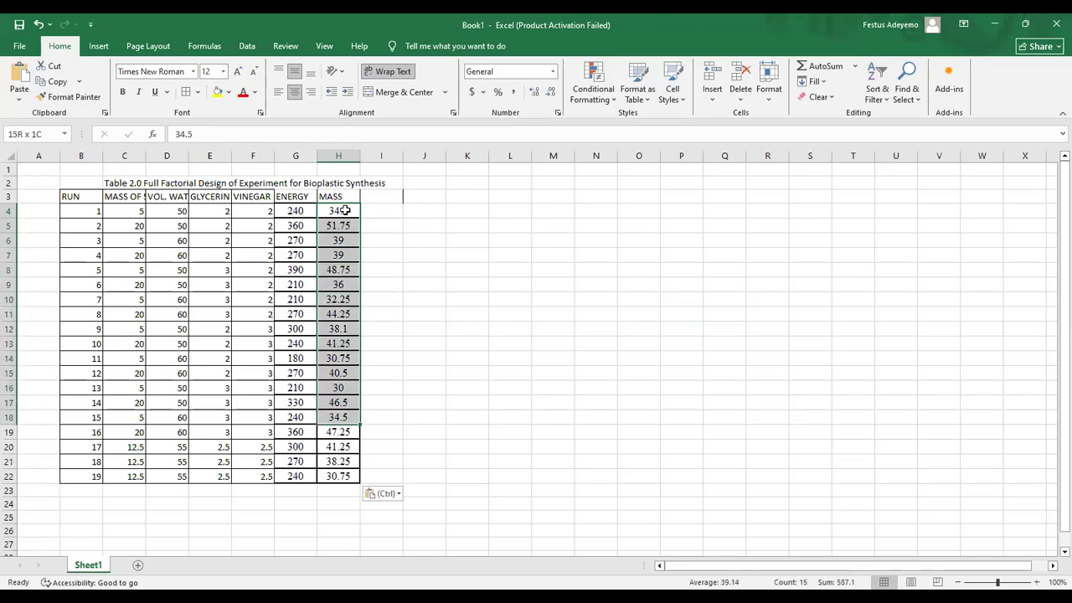
key(ctrl+c)
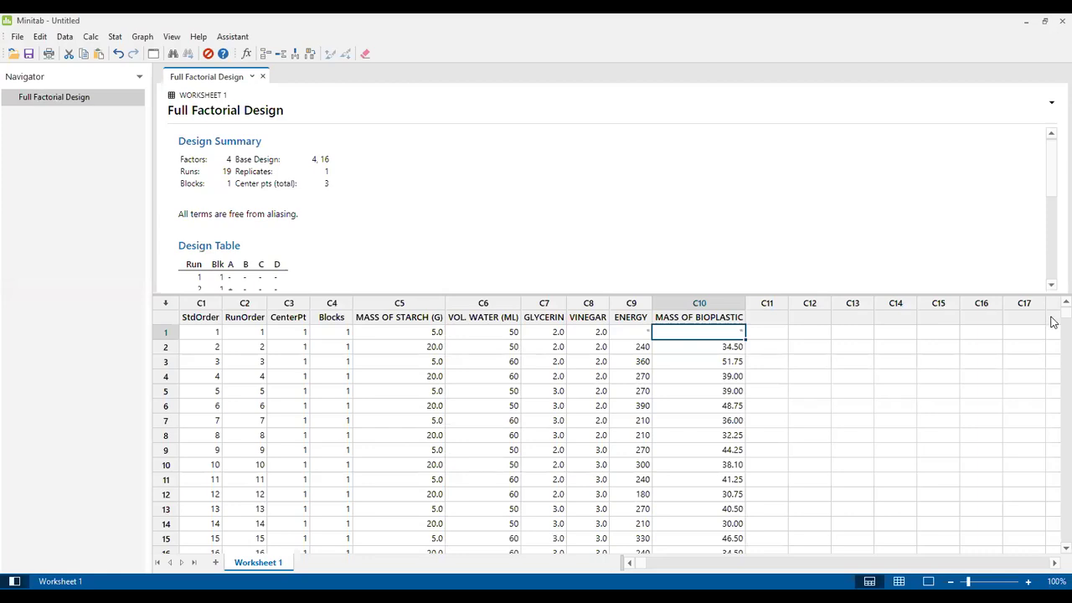
drag(1053, 326, 1053, 376)
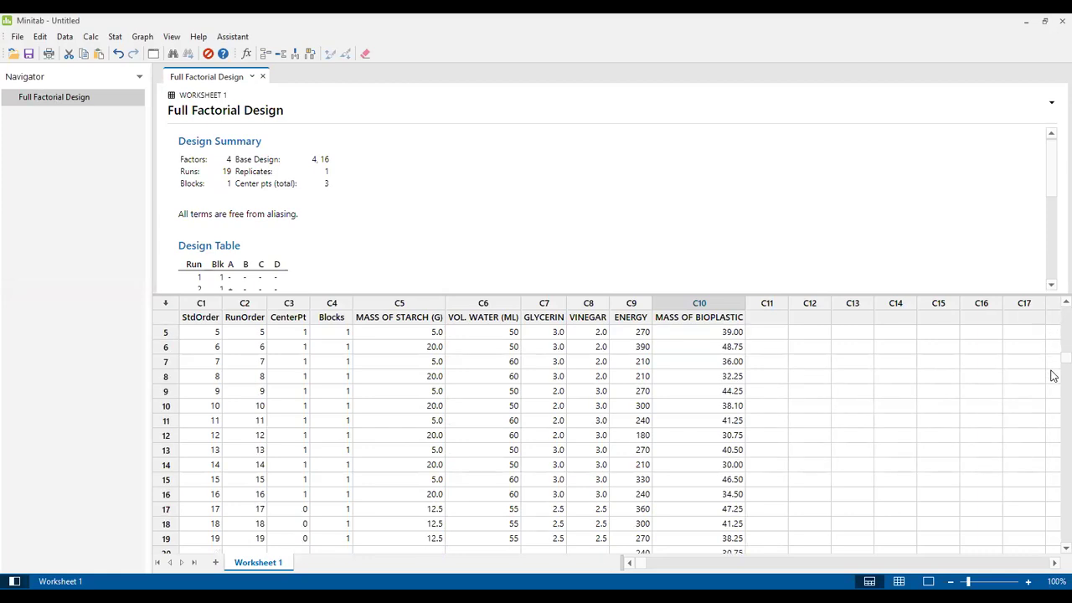
scroll(1053, 394, down, 5)
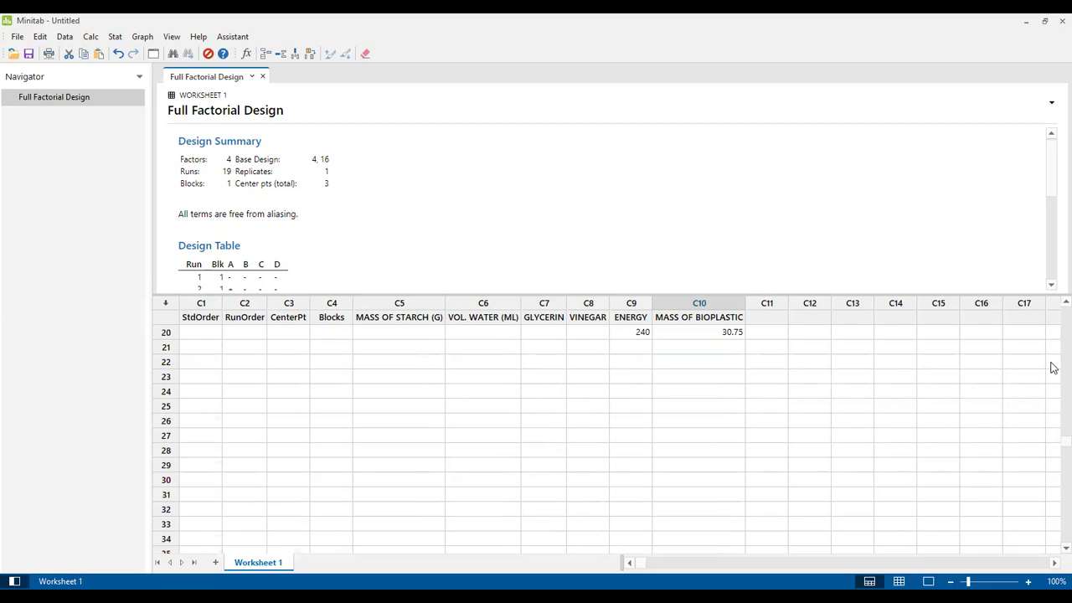
scroll(1053, 366, up, 5)
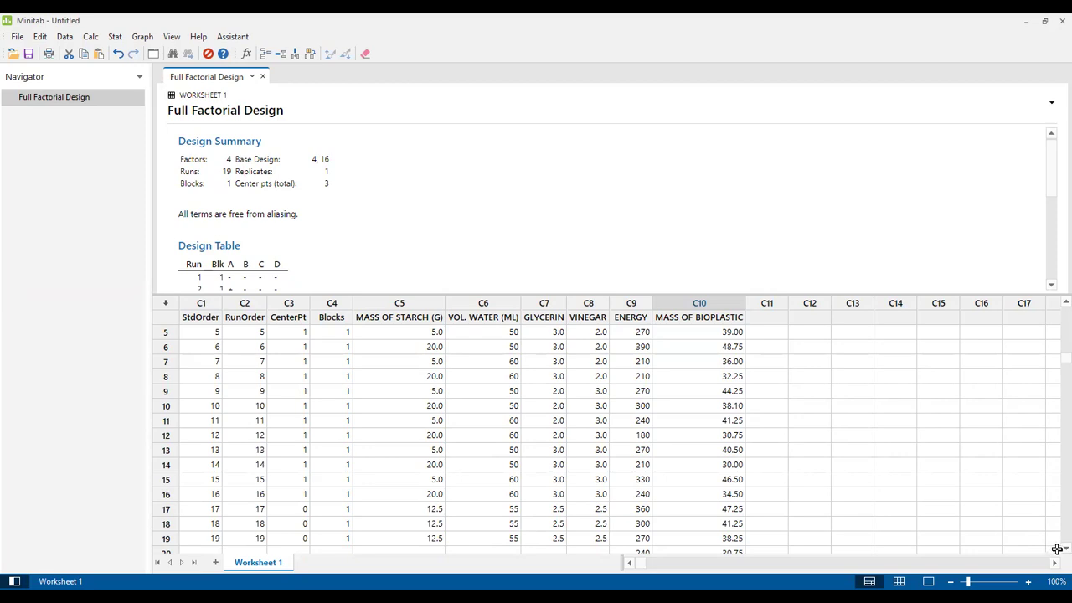
scroll(823, 512, down, 1)
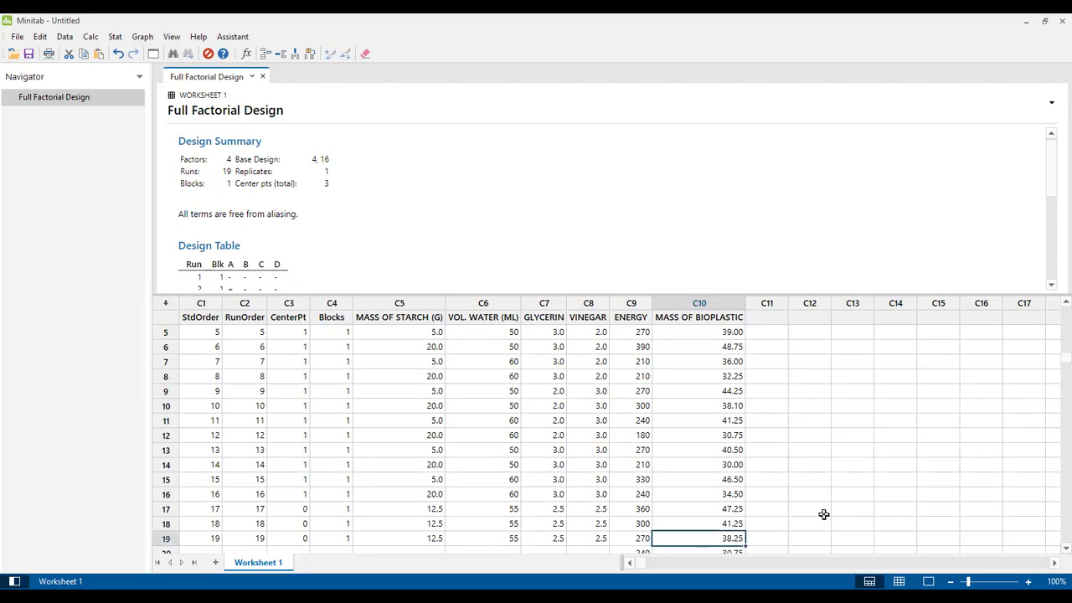
key(Left)
key(Left)
key(Down)
key(Down)
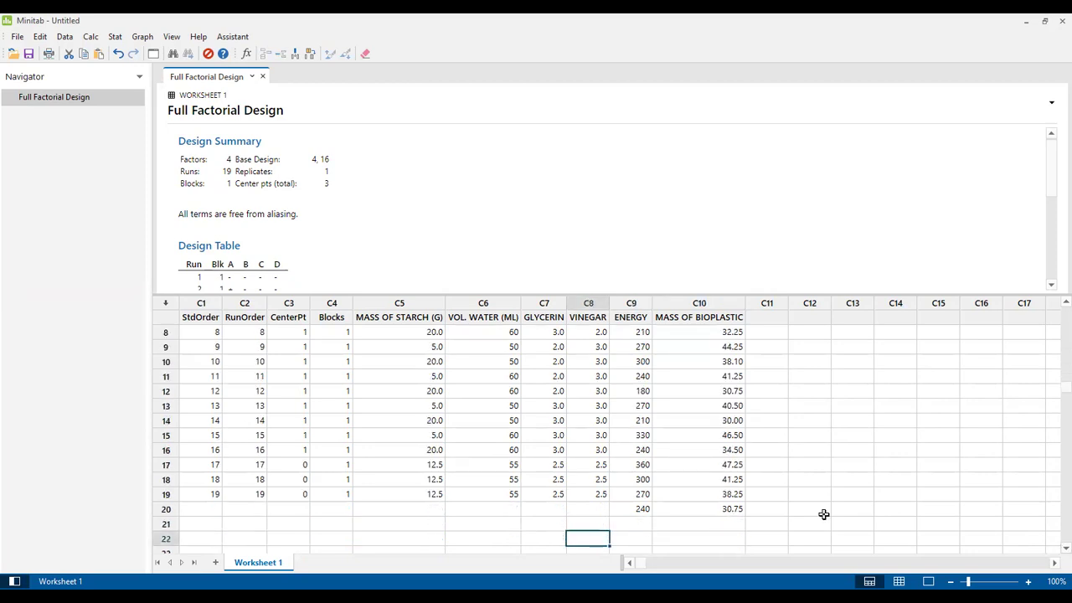
click(641, 510)
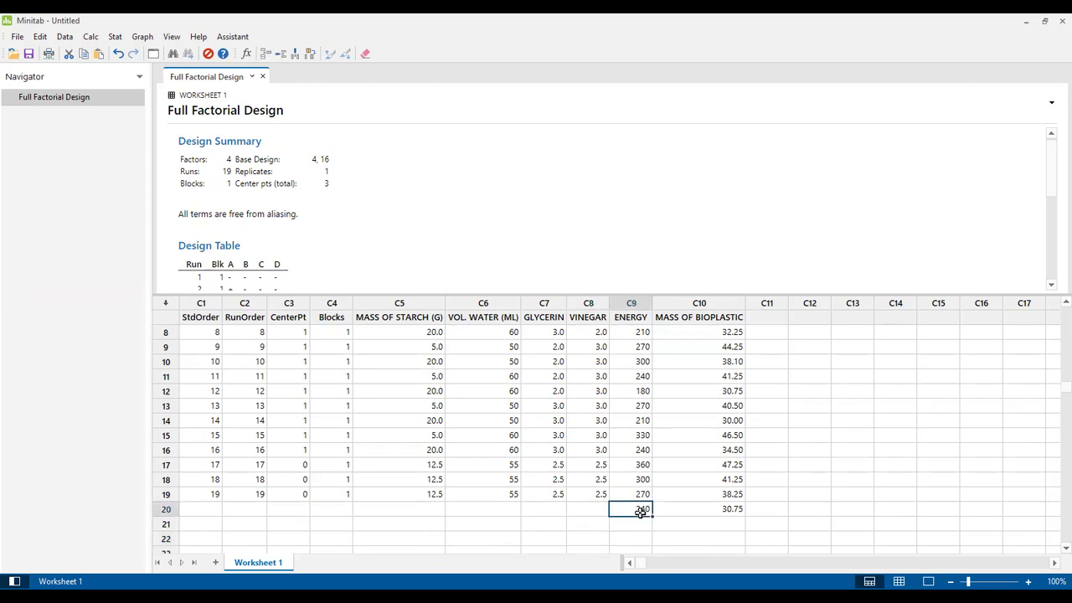
key(Up)
key(Up)
key(Up)
key(Up)
key(Up)
key(Up)
key(Up)
key(Up)
key(Up)
key(Up)
key(Up)
key(Up)
key(Up)
key(Up)
key(Up)
key(Up)
key(Up)
key(Up)
key(Up)
key(Up)
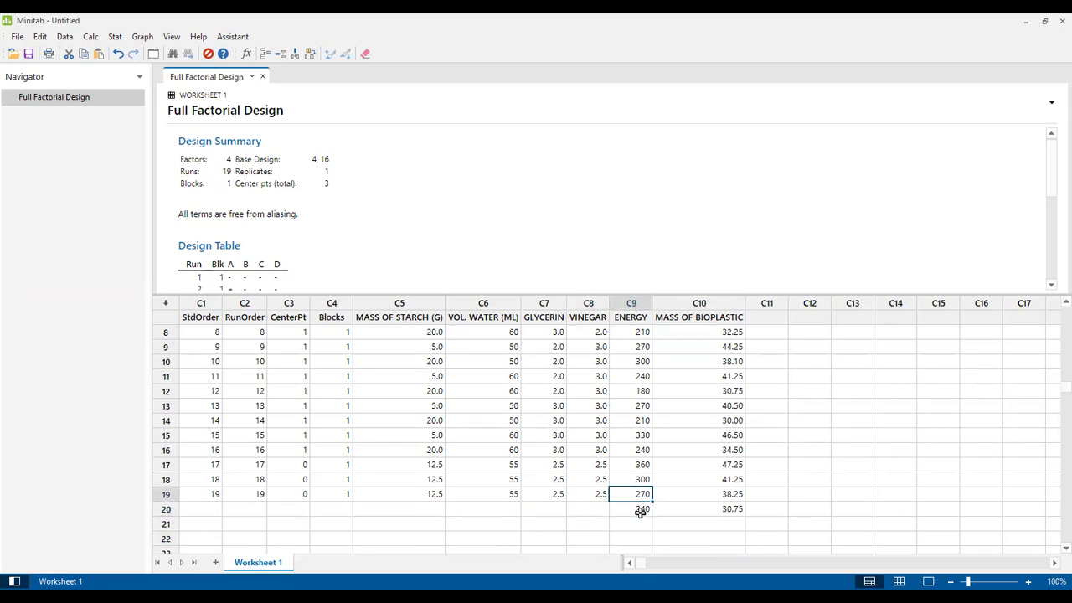
key(Down)
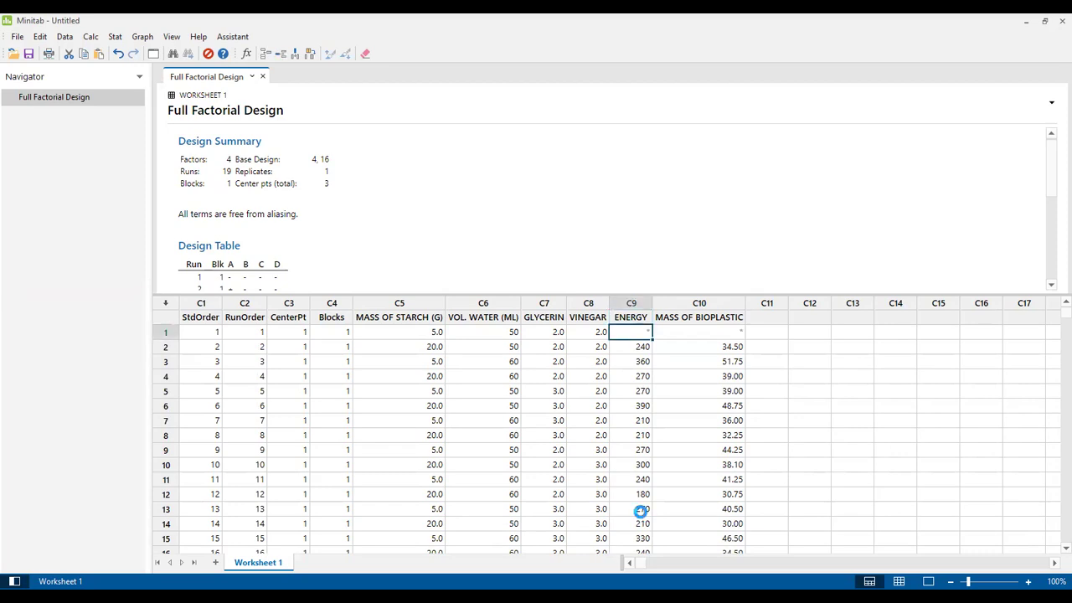
Step: Cut the empty row-1 cells of ENERGY (C9) and MASS OF BIOPLASTIC (C10) so values shift up
right_click(635, 336)
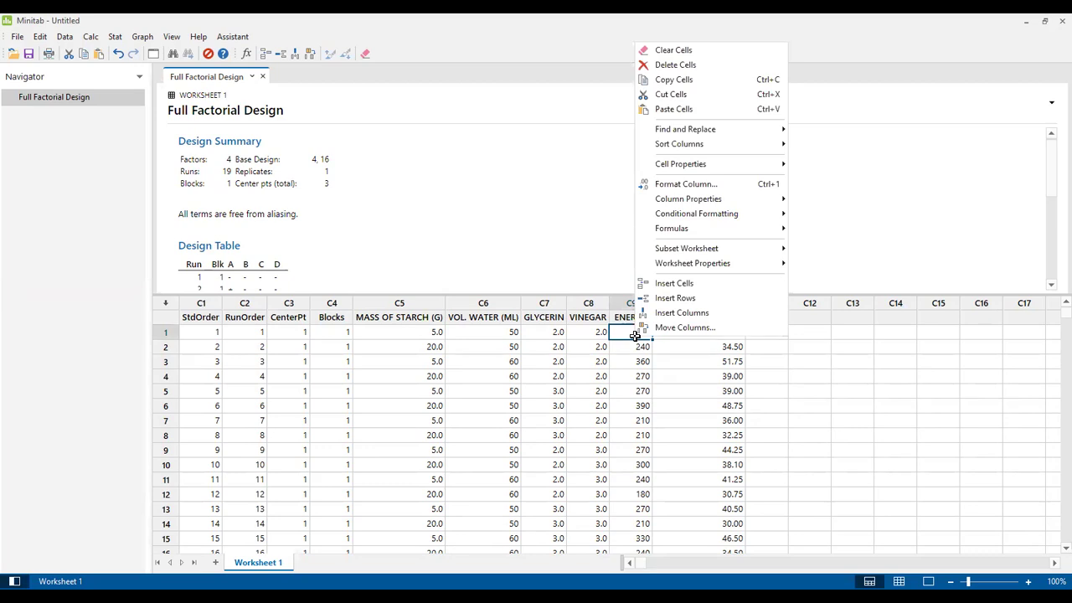
click(670, 93)
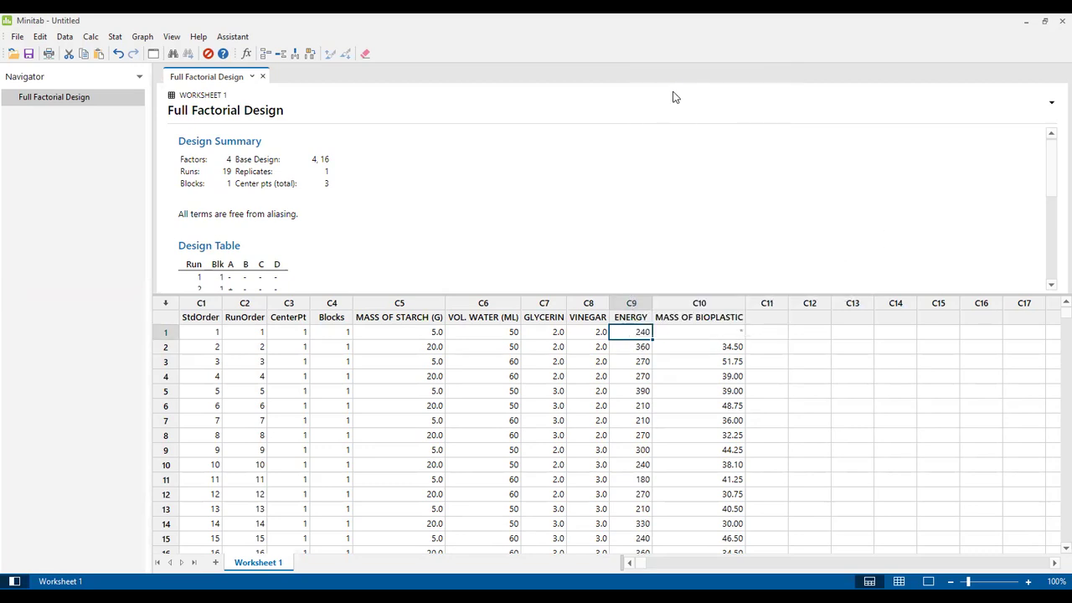
right_click(720, 334)
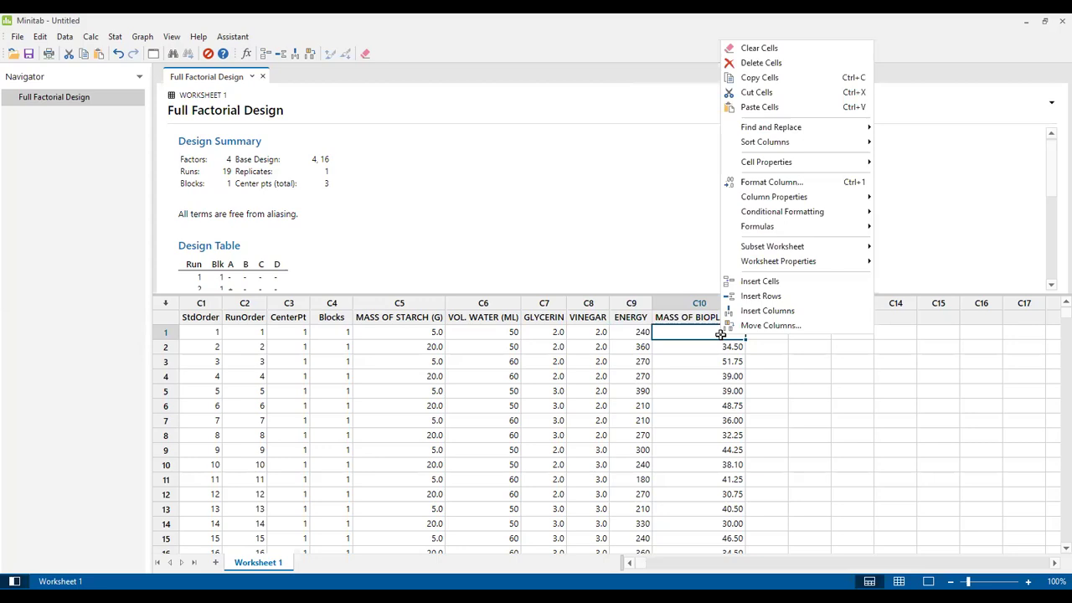
click(766, 92)
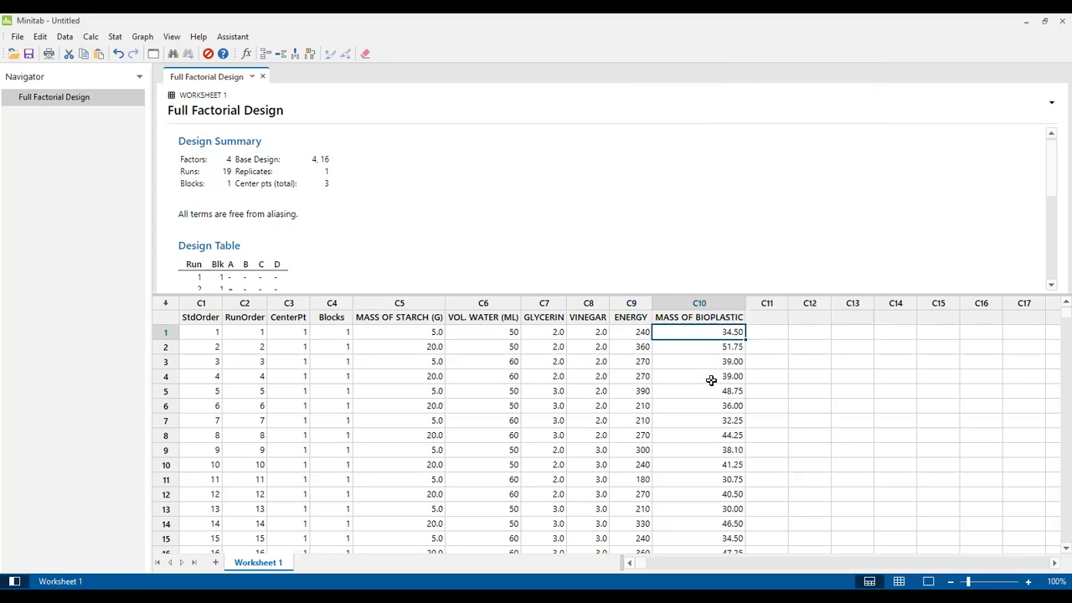
scroll(1053, 340, down, 5)
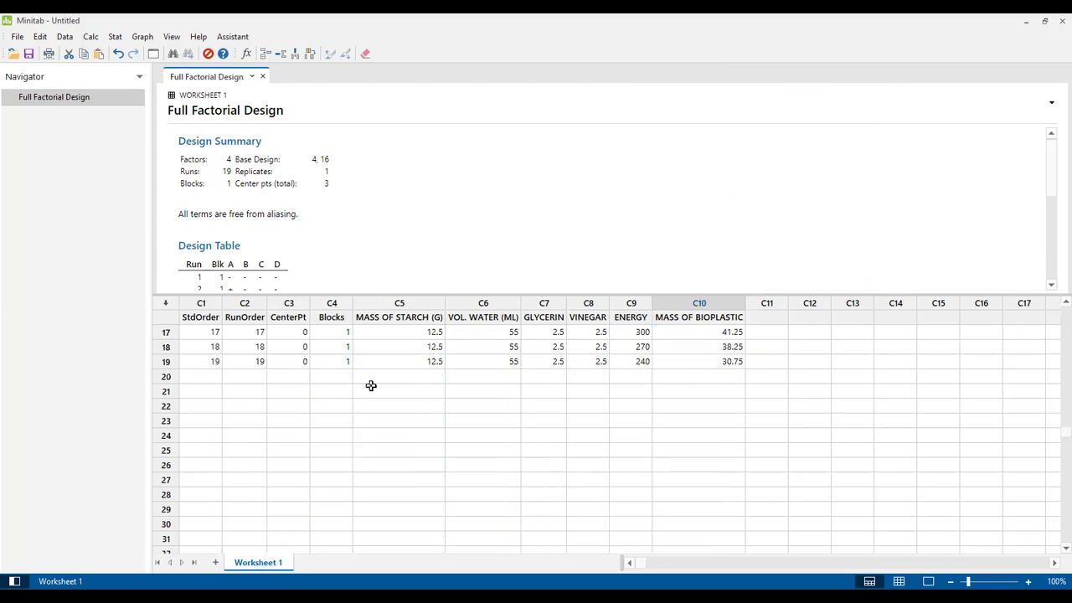
scroll(1053, 377, up, 5)
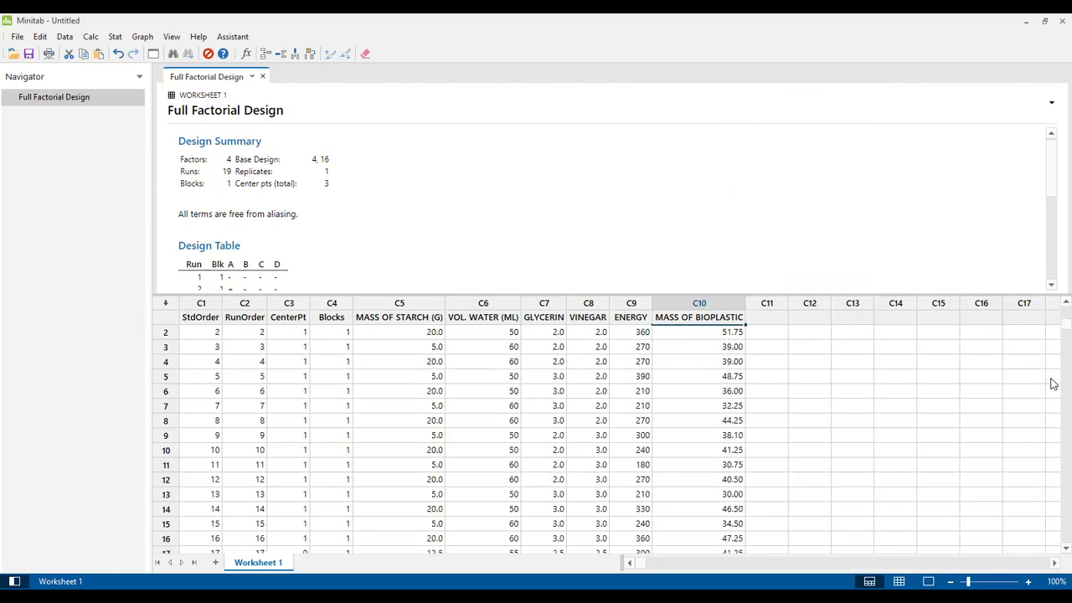
scroll(1053, 356, down, 5)
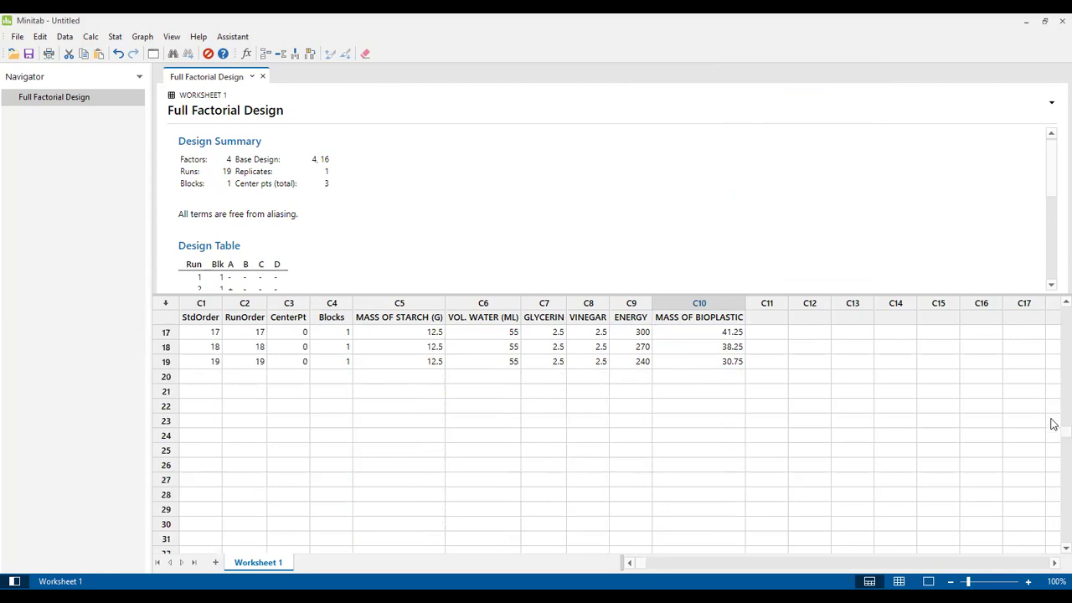
scroll(672, 426, up, 5)
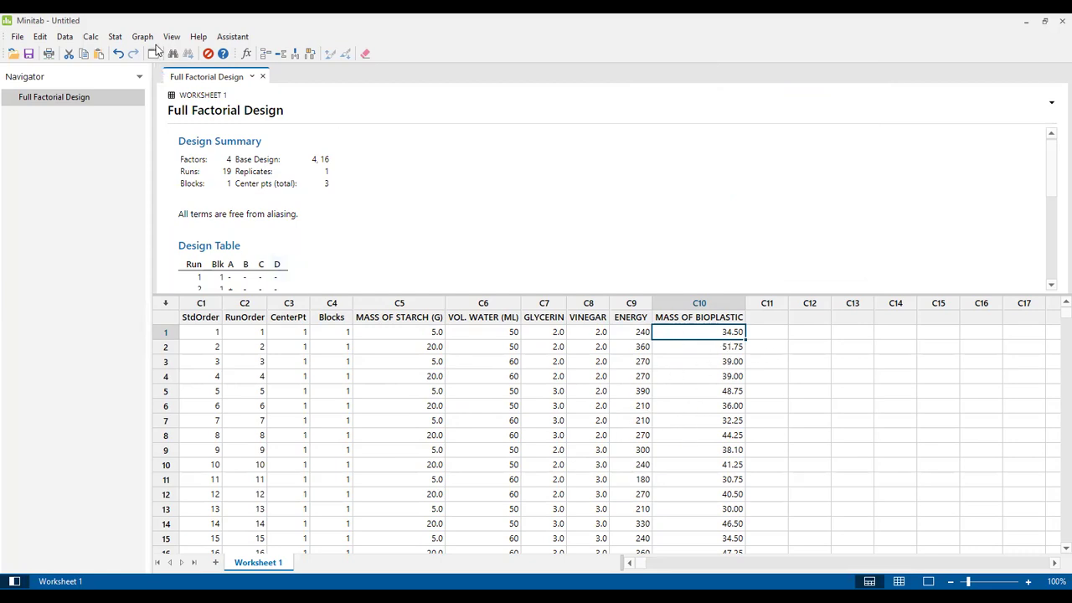
click(115, 37)
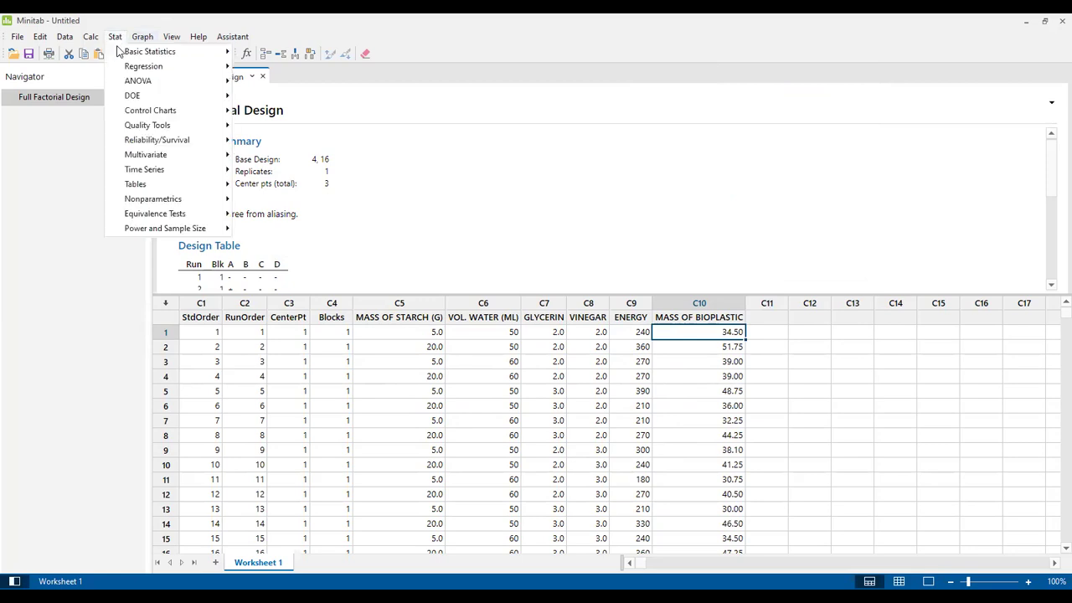
mouse_move(141, 97)
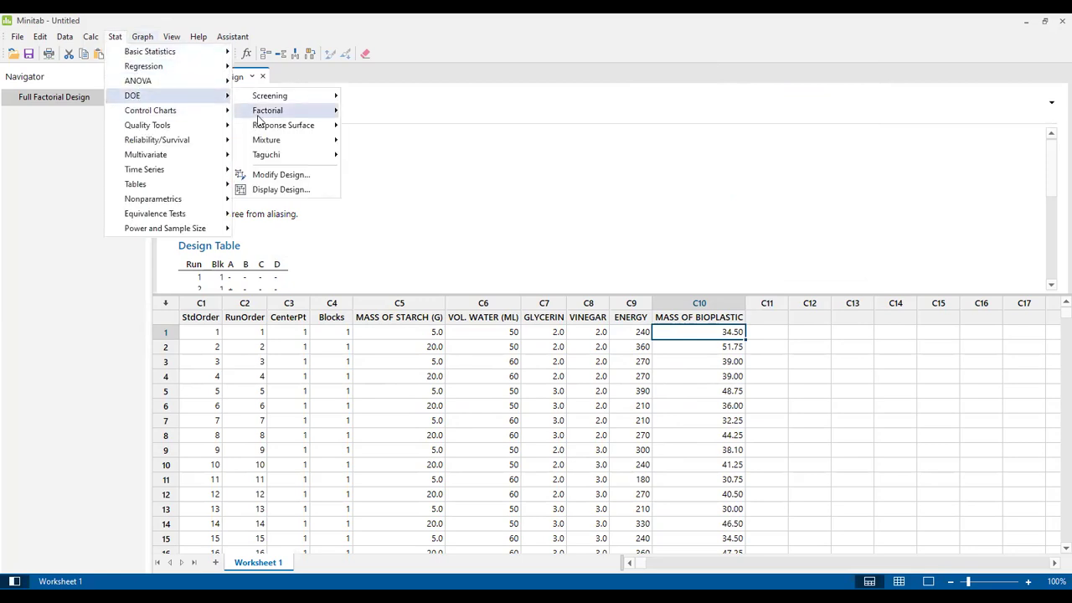
mouse_move(270, 116)
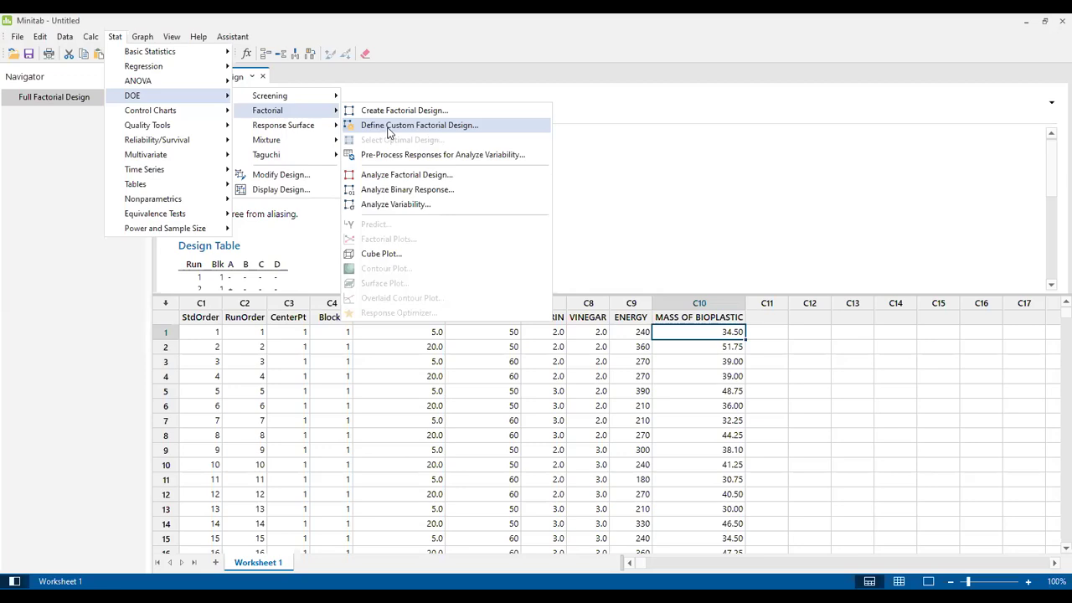
click(399, 175)
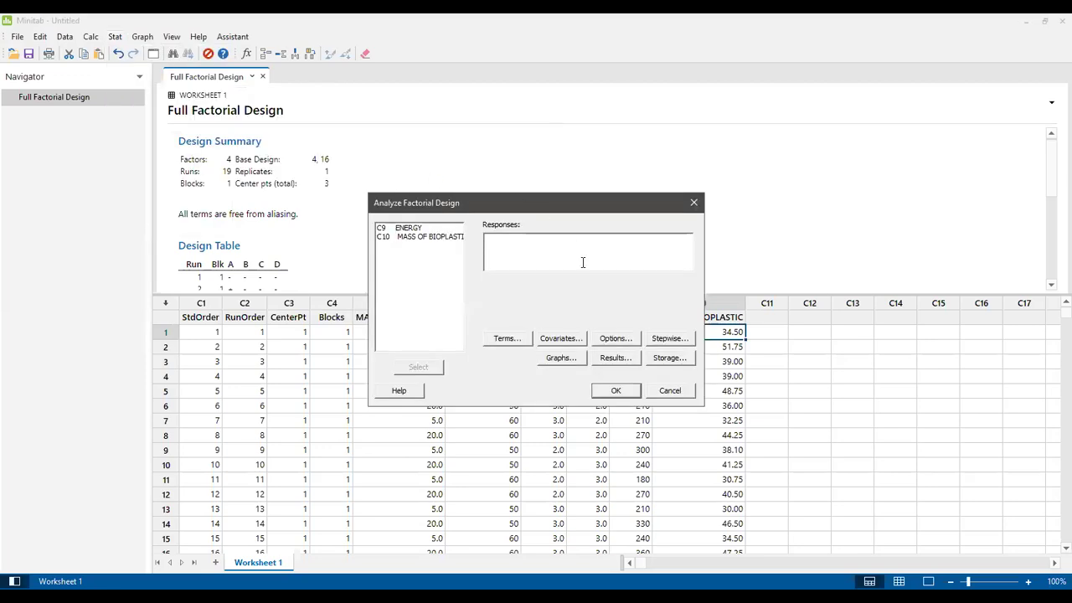
click(670, 391)
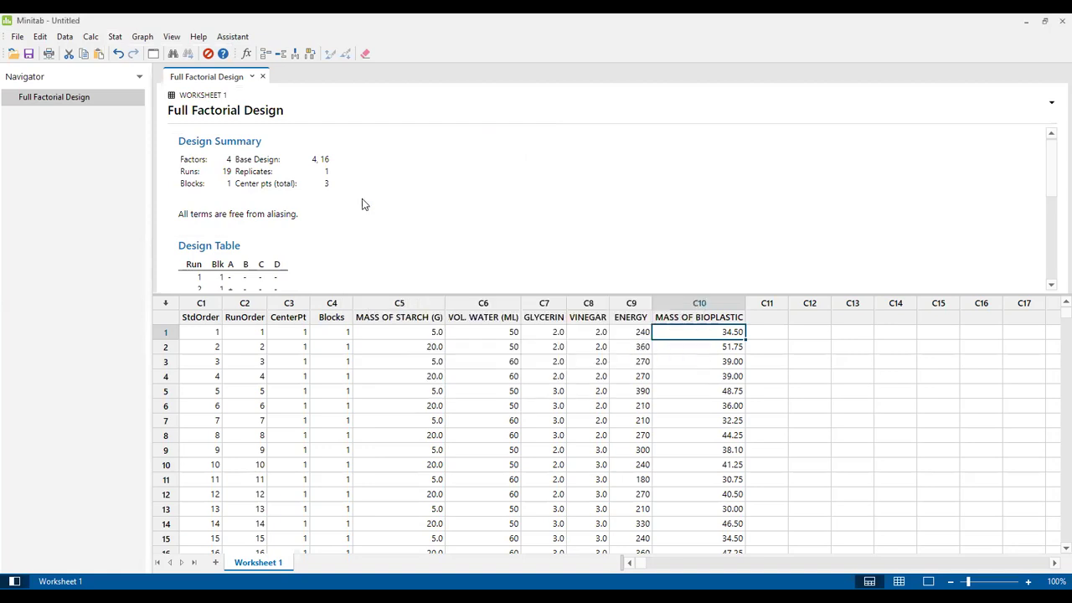
Step: Open the Stat menu to reach DOE > Factorial
click(115, 39)
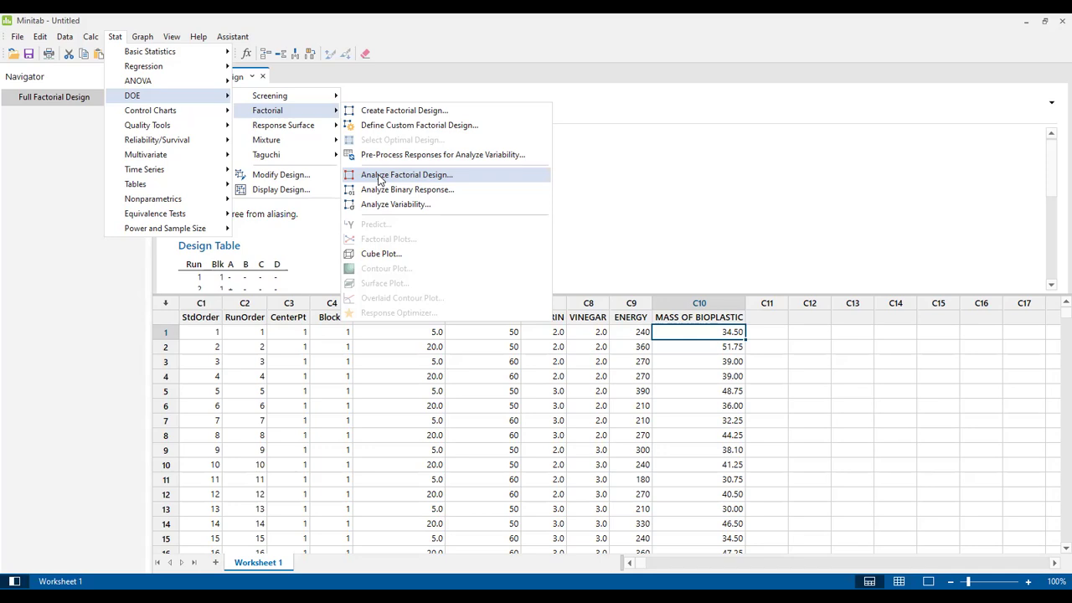
Step: Open Stat > DOE > Factorial > Analyze Factorial Design
click(377, 176)
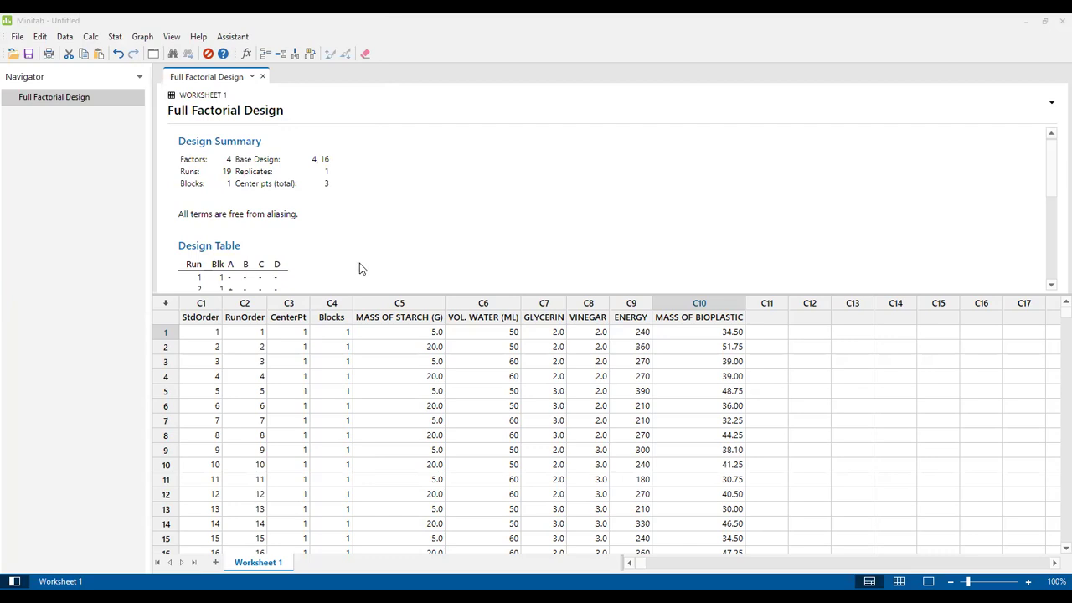
click(115, 36)
mouse_move(149, 98)
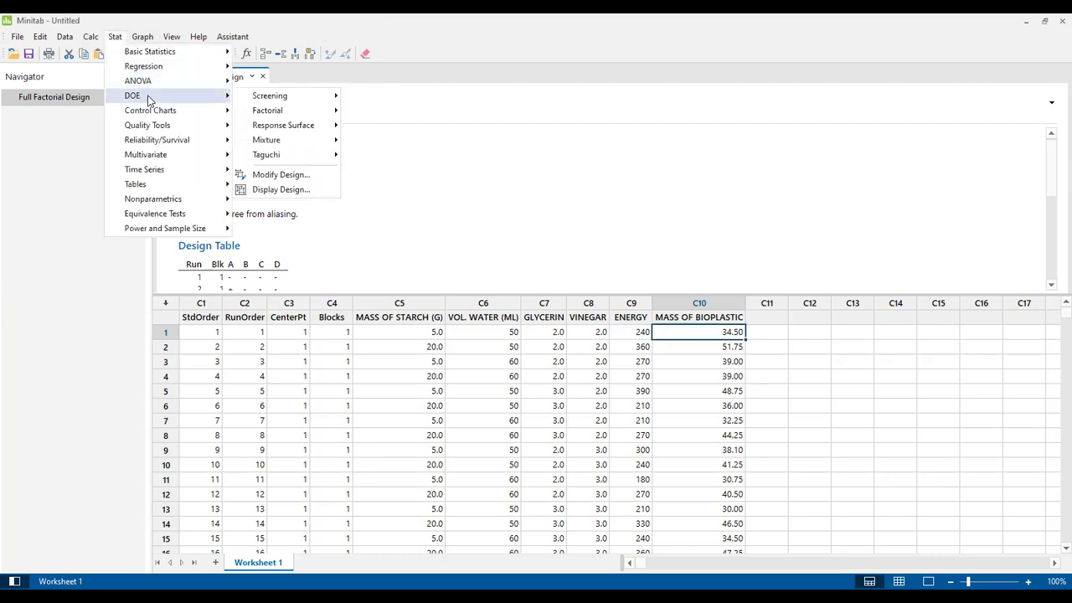
mouse_move(273, 112)
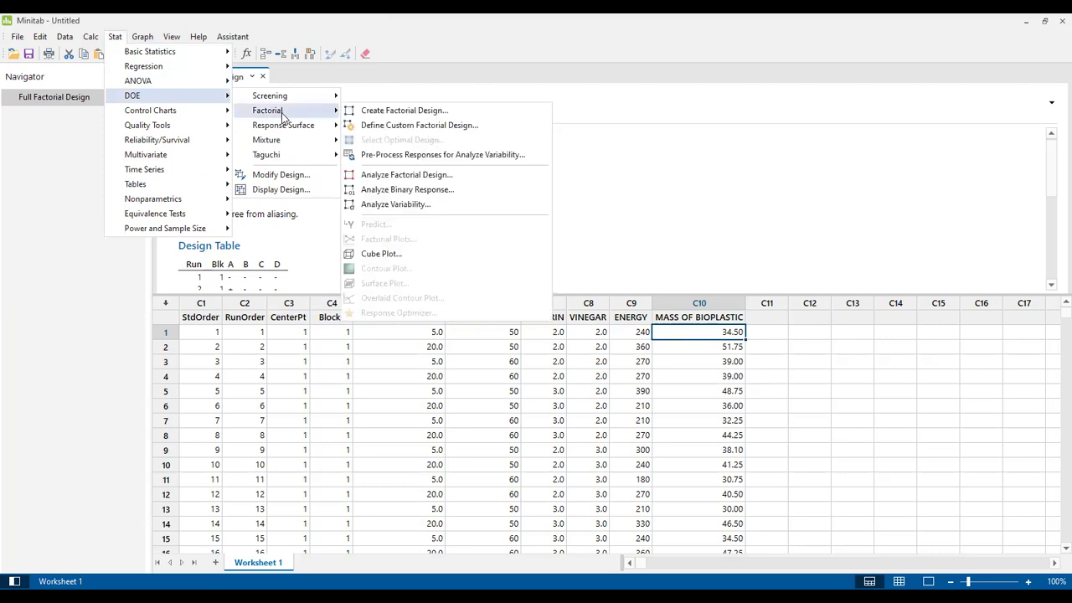
click(404, 175)
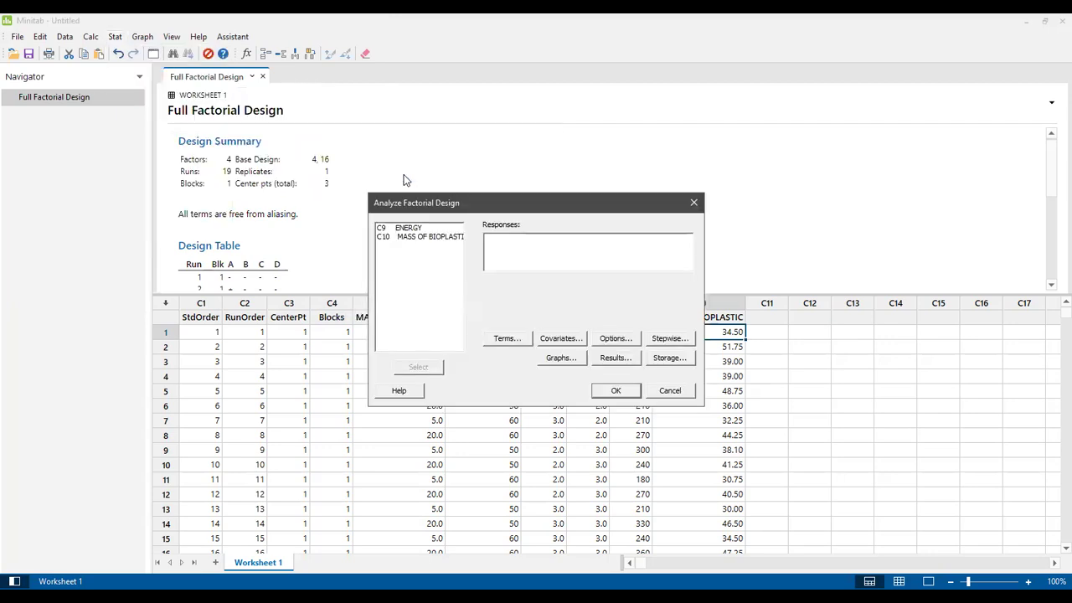
Step: Add C9 ENERGY and C10 MASS OF BIOPLASTIC to the Responses box
click(407, 229)
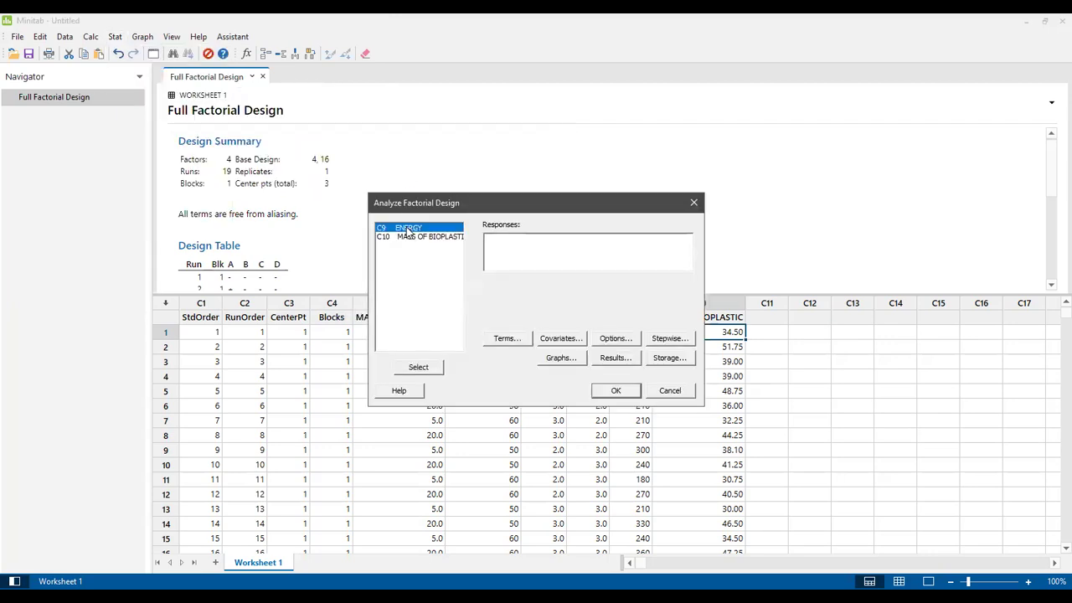
click(419, 368)
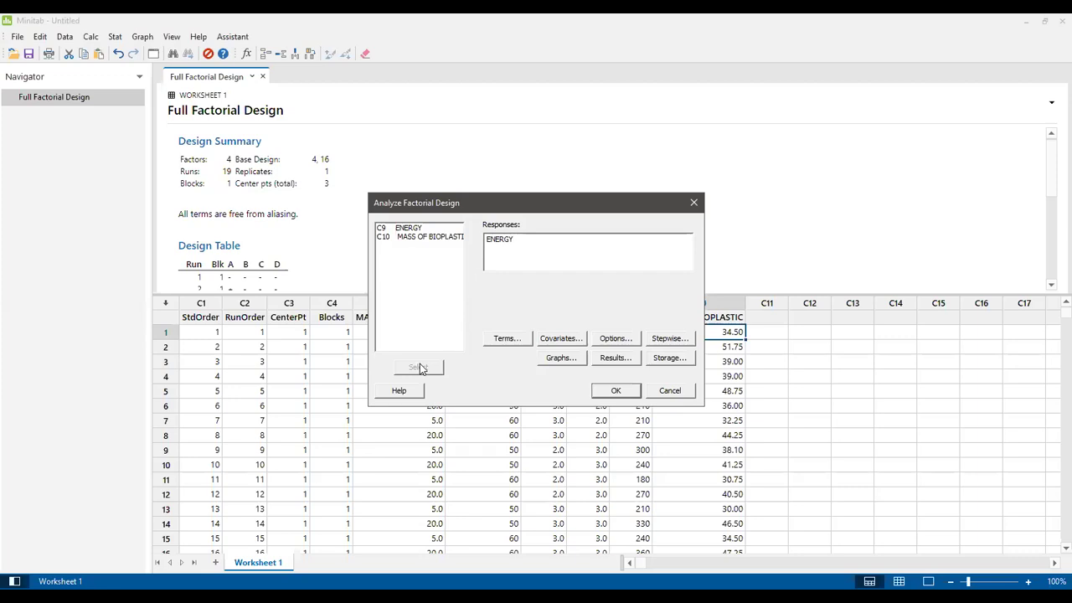
click(423, 238)
click(410, 239)
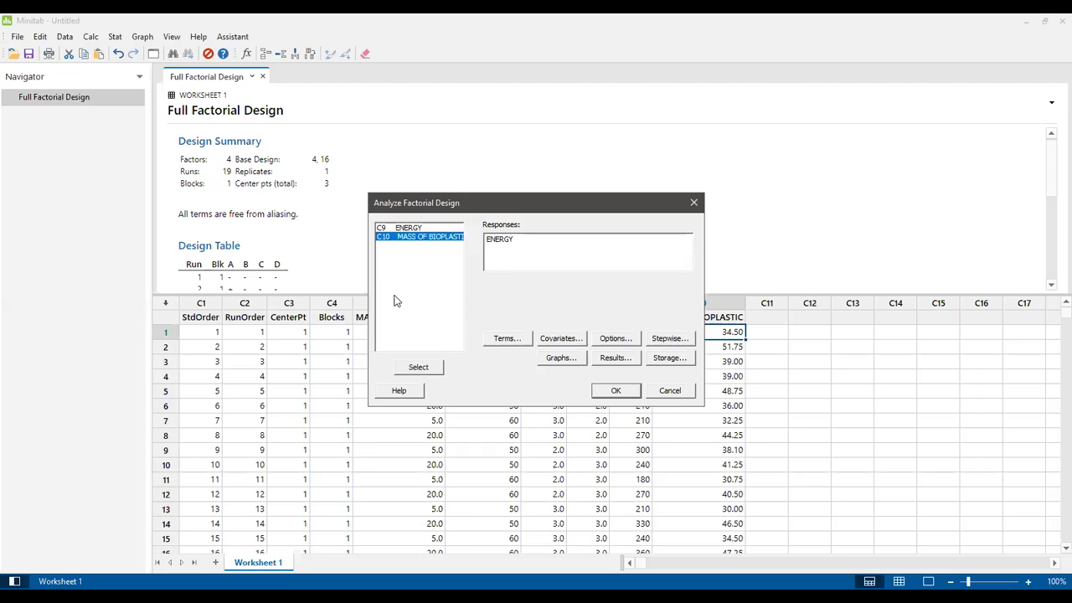
click(425, 369)
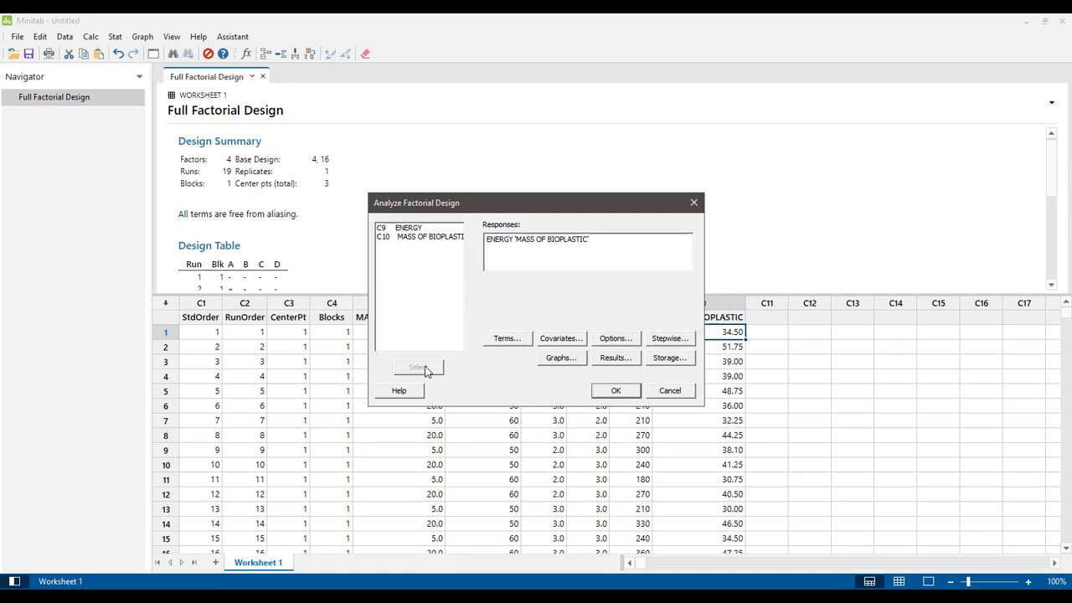
click(425, 229)
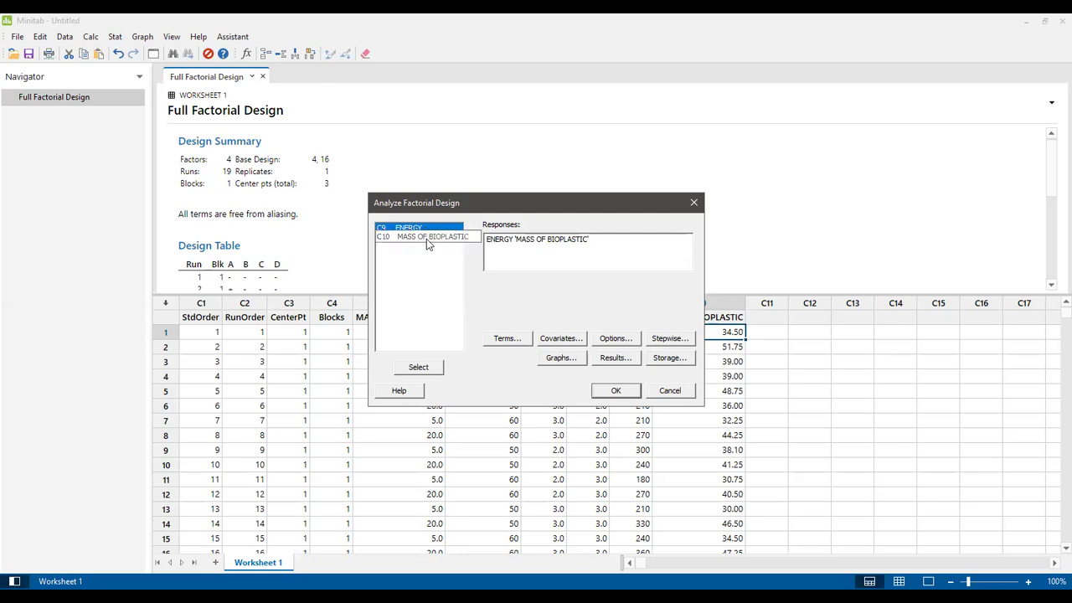
shift+click(425, 237)
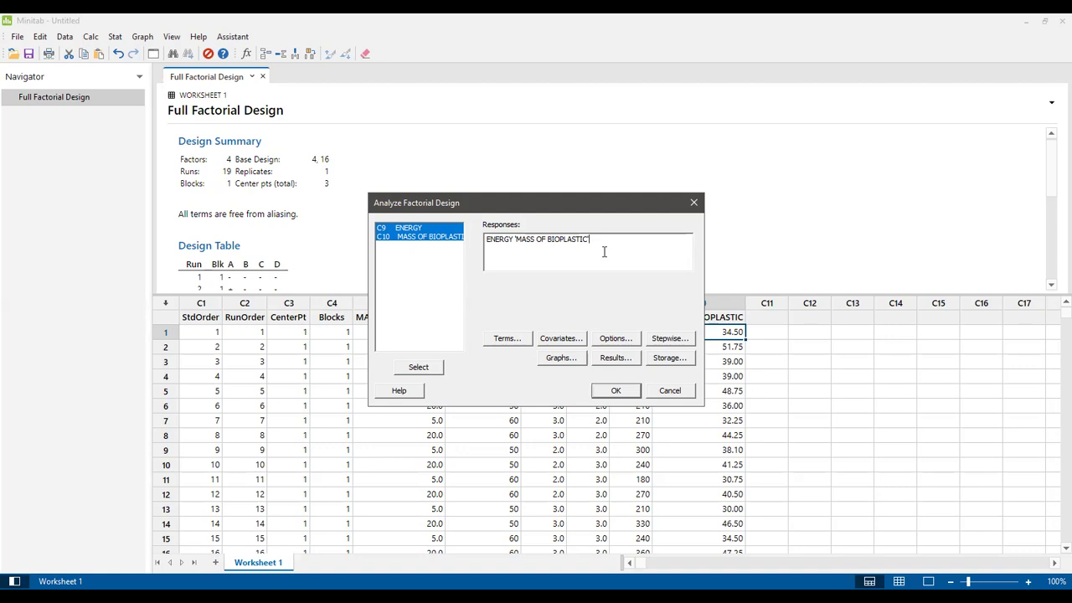
click(511, 340)
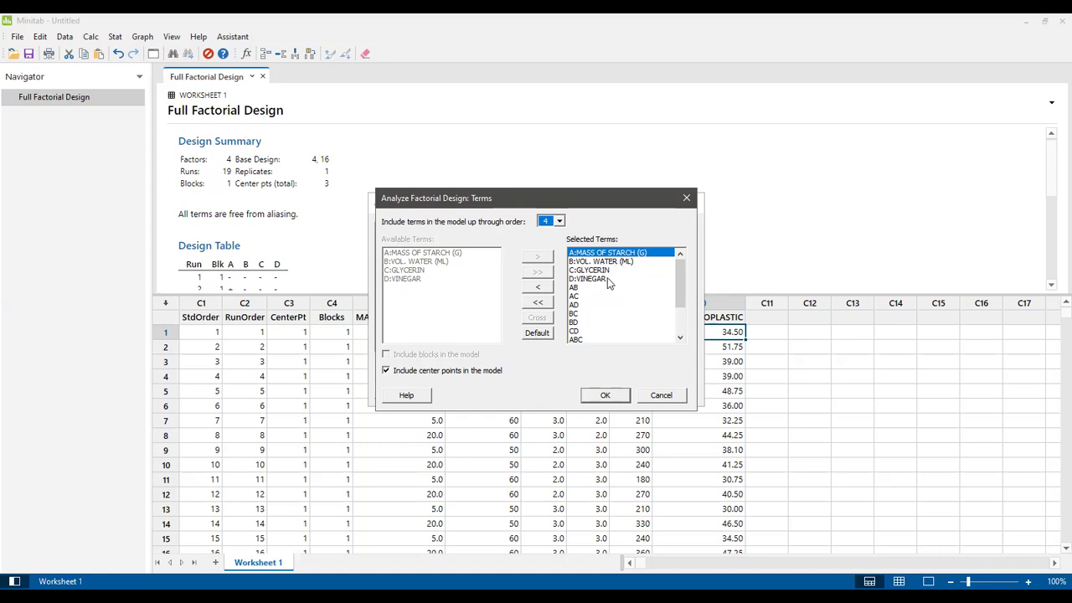
drag(680, 285, 683, 337)
scroll(683, 337, up, 2)
click(607, 397)
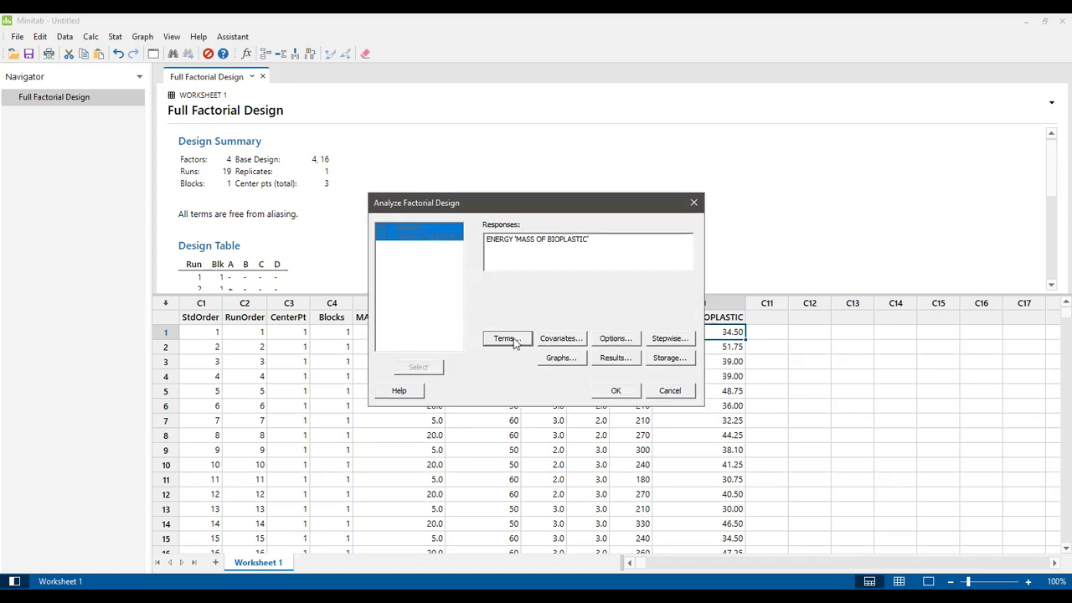
click(506, 338)
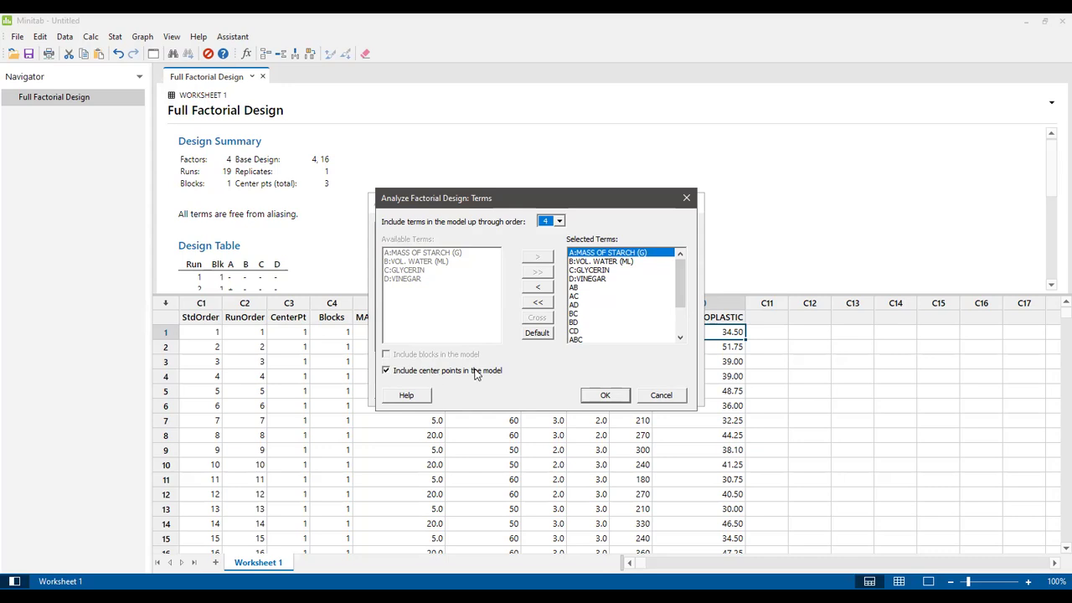
click(600, 394)
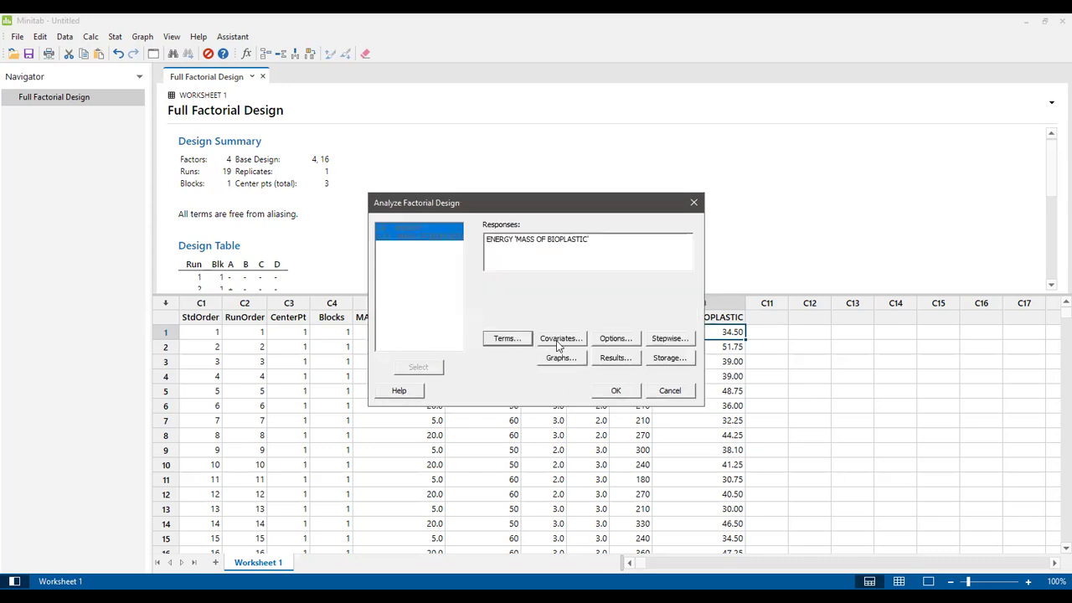
Step: In Options, keep the confidence level at 95 with a two-sided interval
click(616, 339)
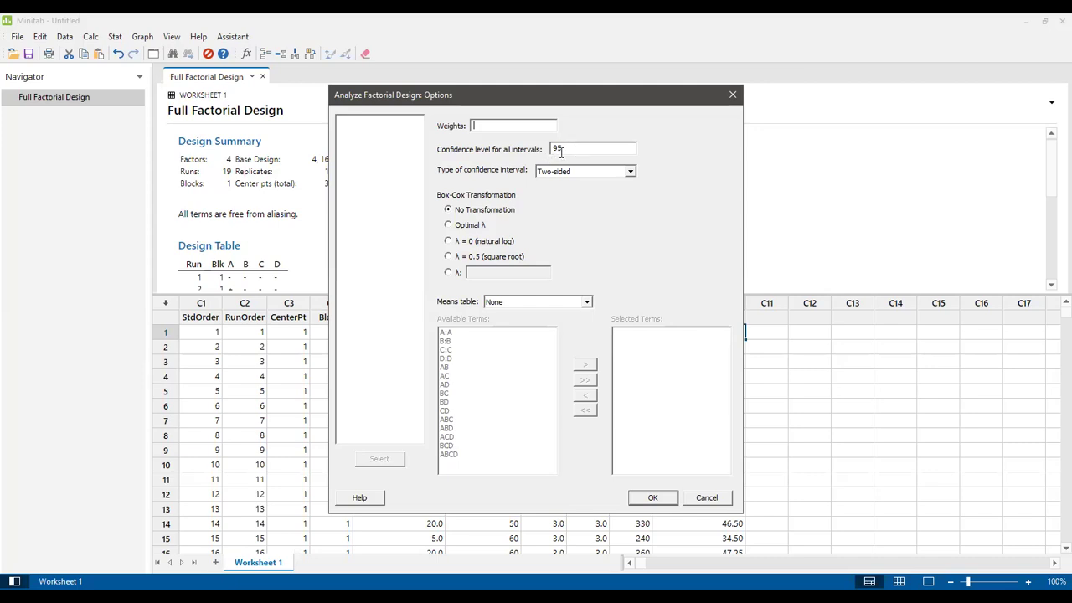
key(BackSpace)
text(9)
key(BackSpace)
text(5)
click(633, 174)
click(669, 178)
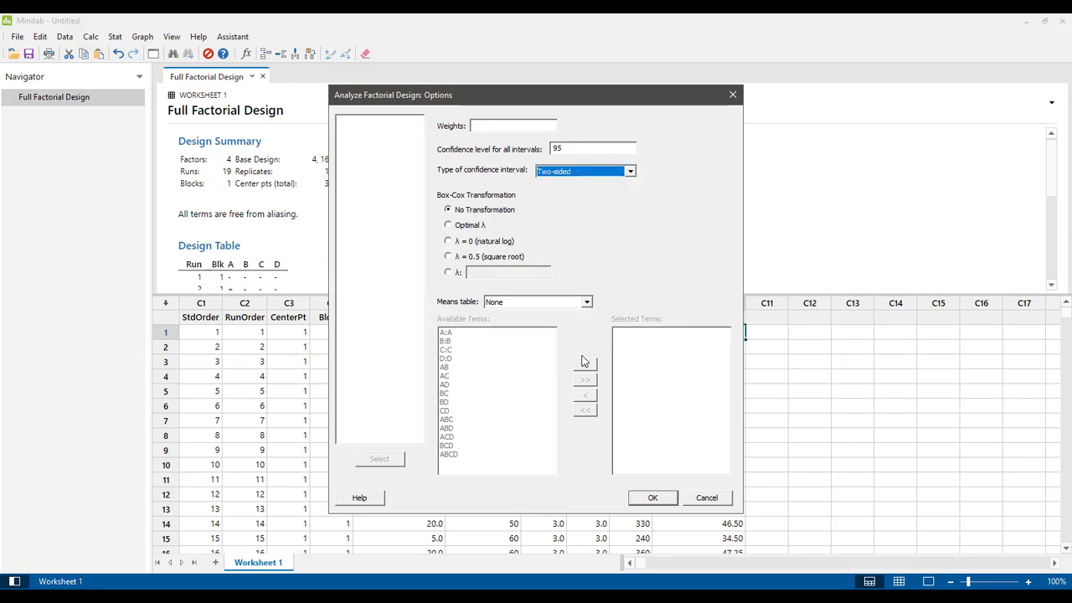
click(652, 498)
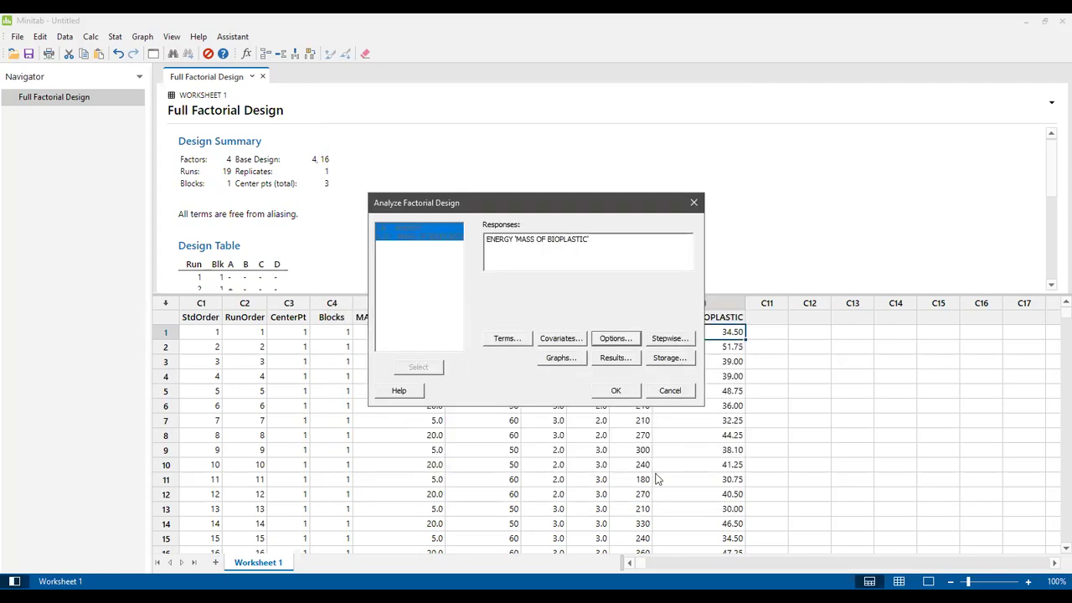
Step: Leave the Stepwise settings unchanged and bring up the Graphs settings
click(670, 342)
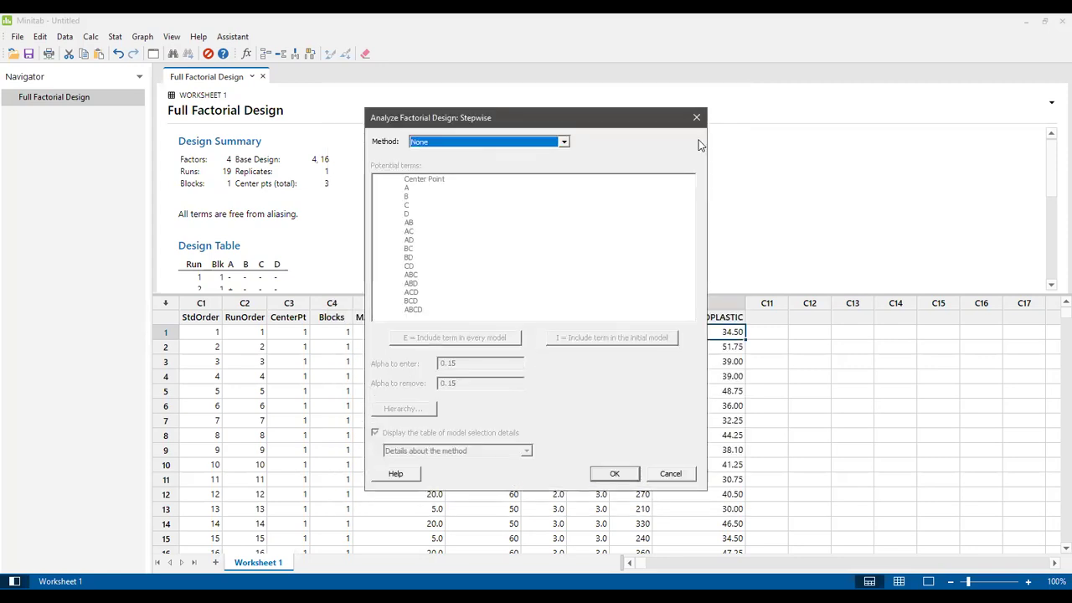
click(698, 119)
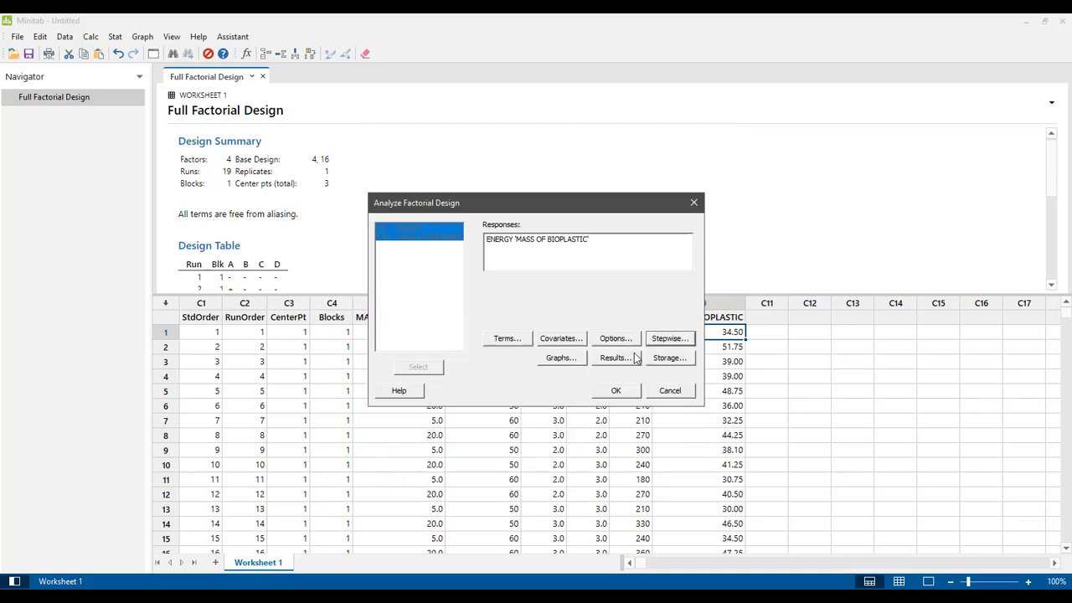
click(563, 360)
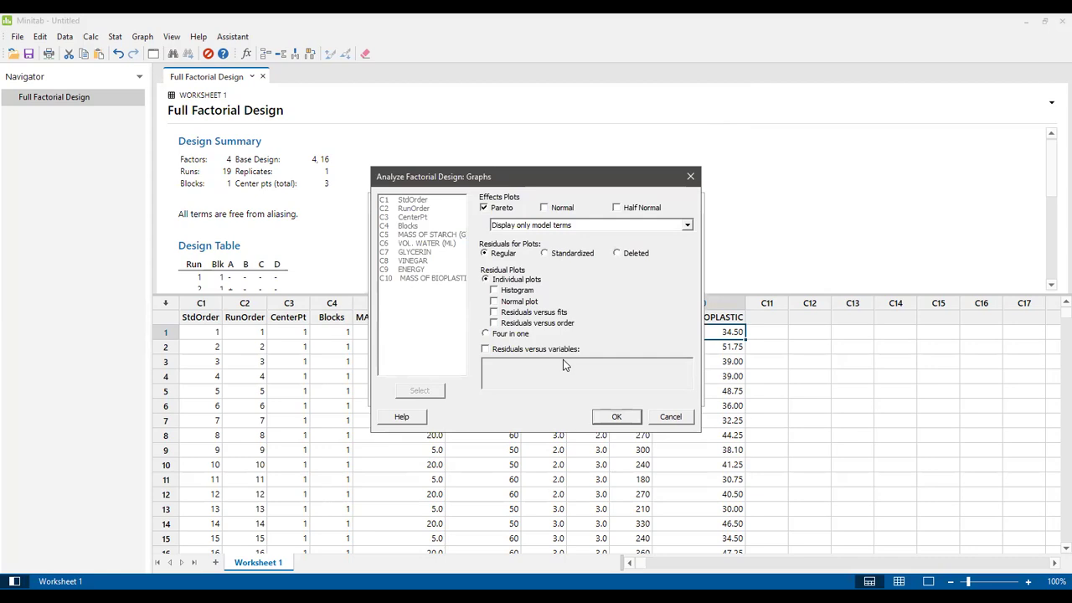
Step: Add normal probability, residuals-versus-fits and residuals-versus-order plots and confirm the graph settings
click(494, 301)
click(494, 314)
click(494, 324)
click(616, 416)
click(622, 363)
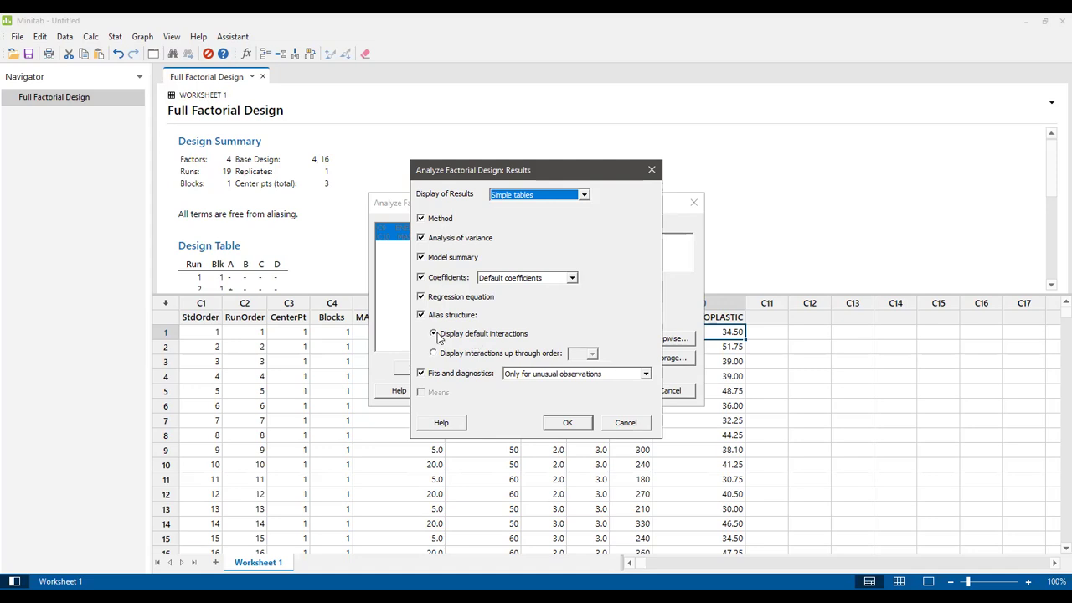
Step: Set Display of Results to Expanded tables, keep default alias interactions, and confirm
click(585, 198)
click(553, 216)
click(432, 356)
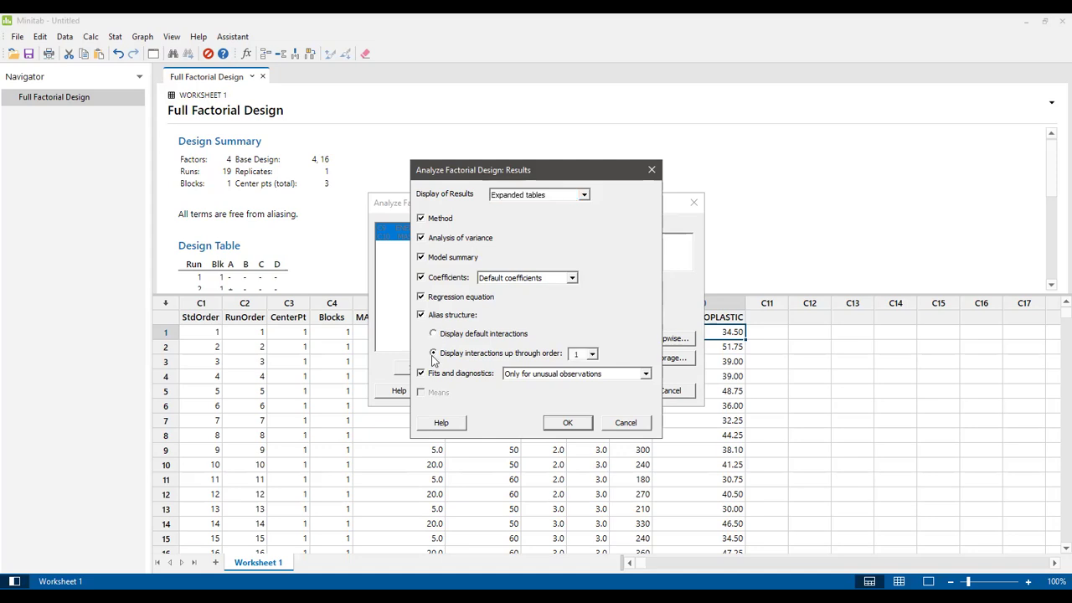
click(592, 355)
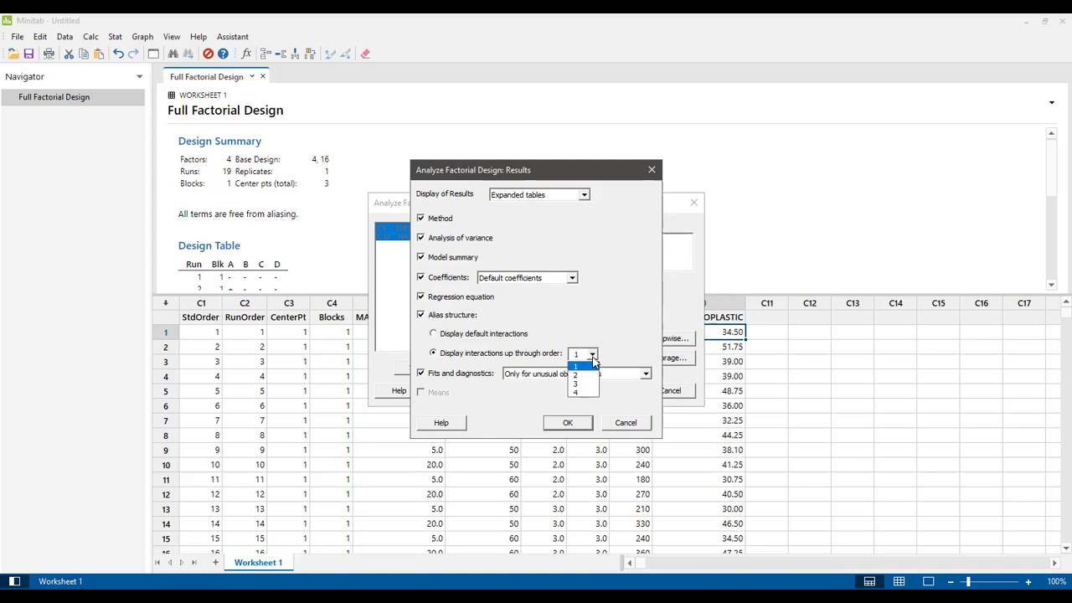
click(435, 334)
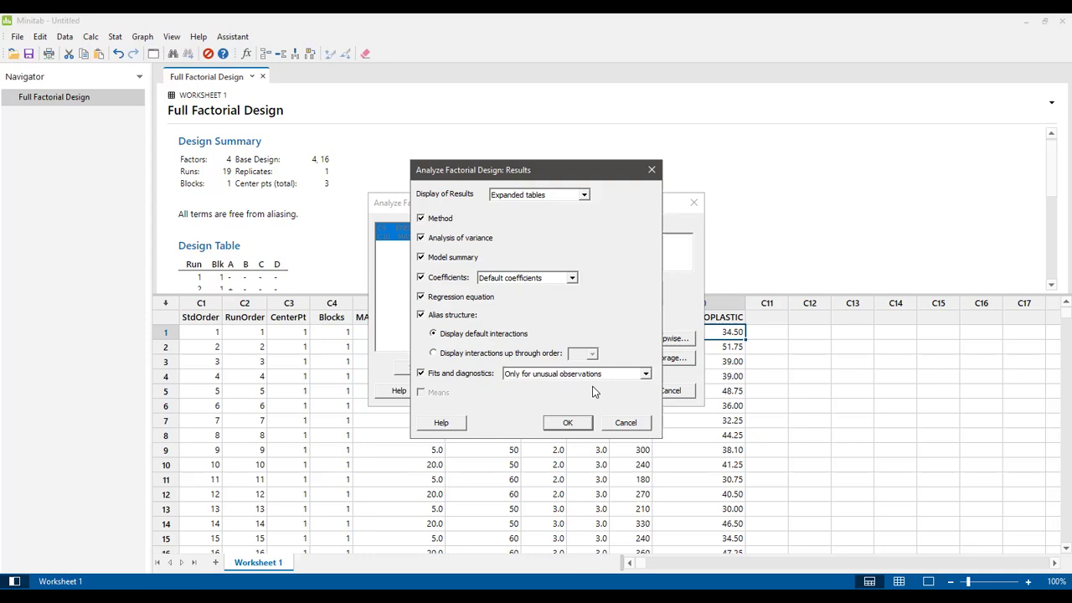
click(569, 423)
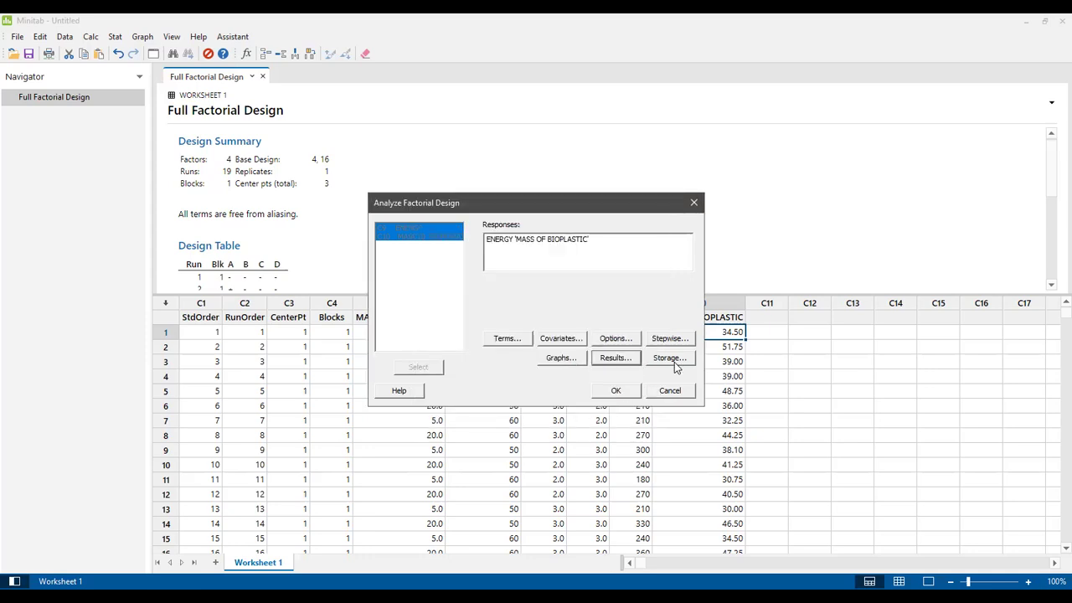
Step: Store fits, residuals, deleted residuals, leverages, Cook's distance, DFITS and effects, but not coefficients
click(675, 361)
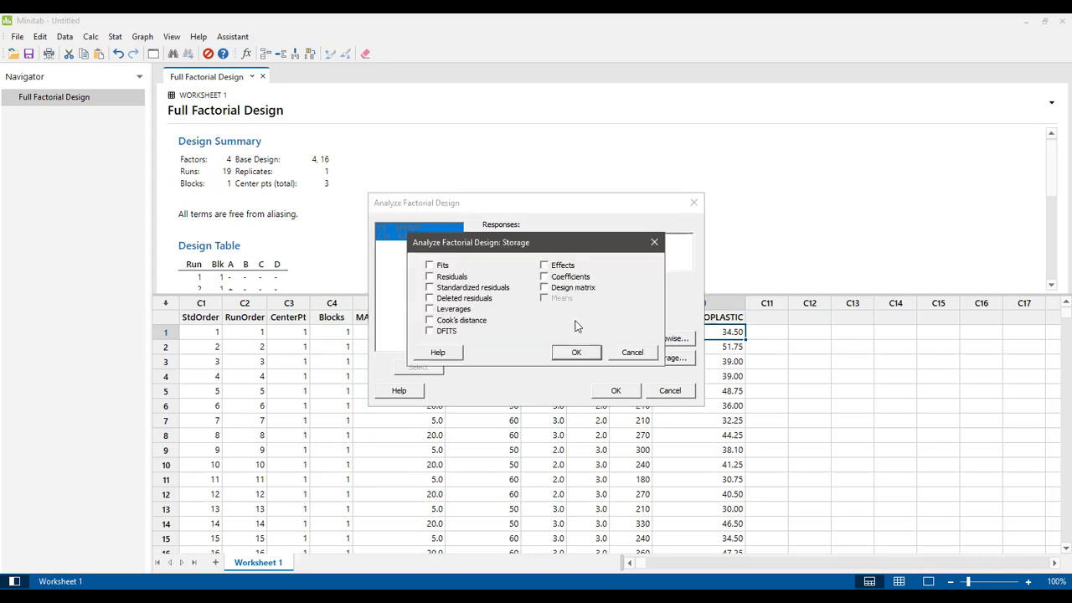
click(430, 266)
click(430, 277)
click(430, 298)
click(429, 309)
click(430, 320)
click(430, 330)
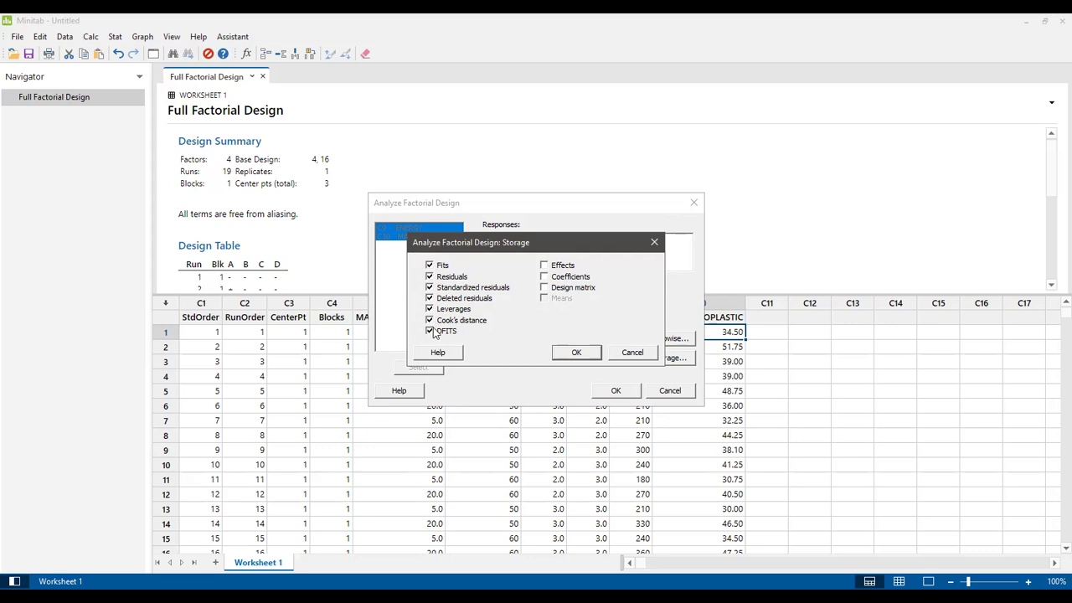
click(544, 266)
click(544, 277)
click(577, 352)
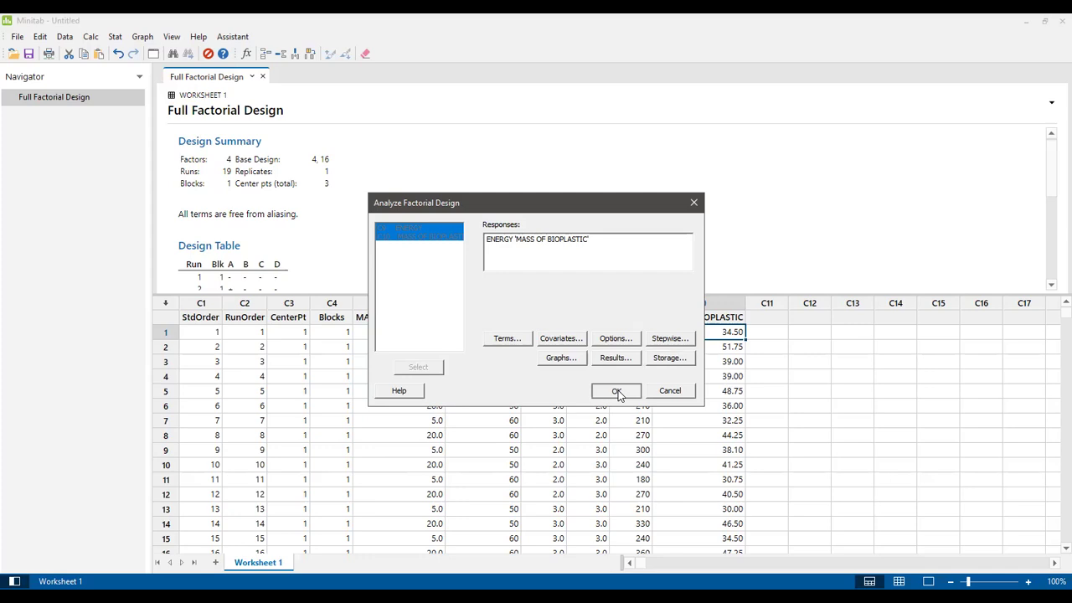
Step: Run the factorial analysis and scroll to the coefficients table with T-Value, P-Value and VIF columns
click(617, 392)
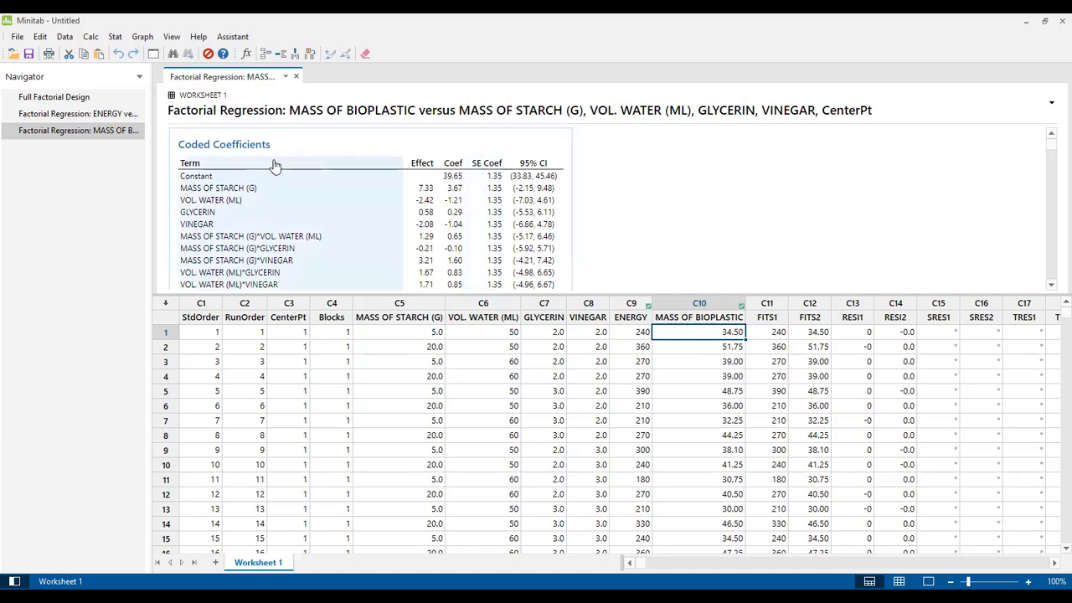
click(670, 173)
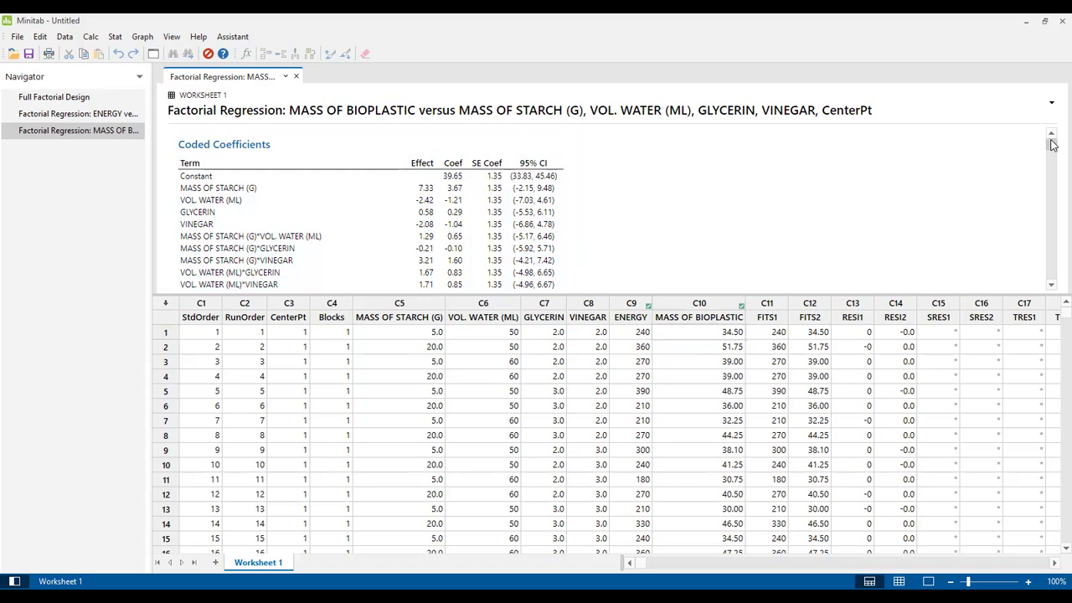
drag(1053, 144, 1053, 156)
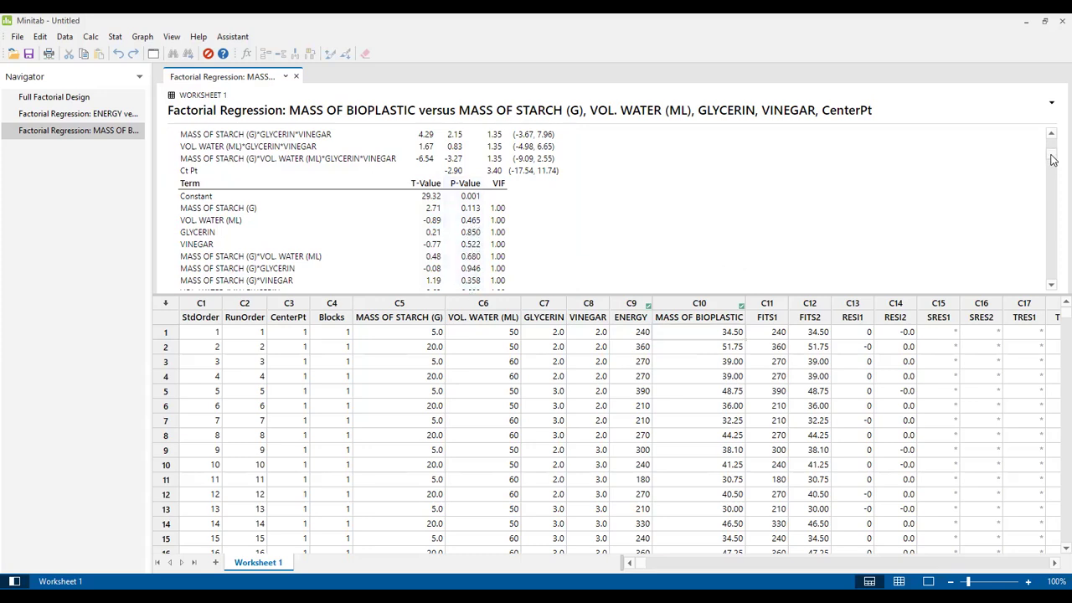
drag(1053, 159, 1054, 162)
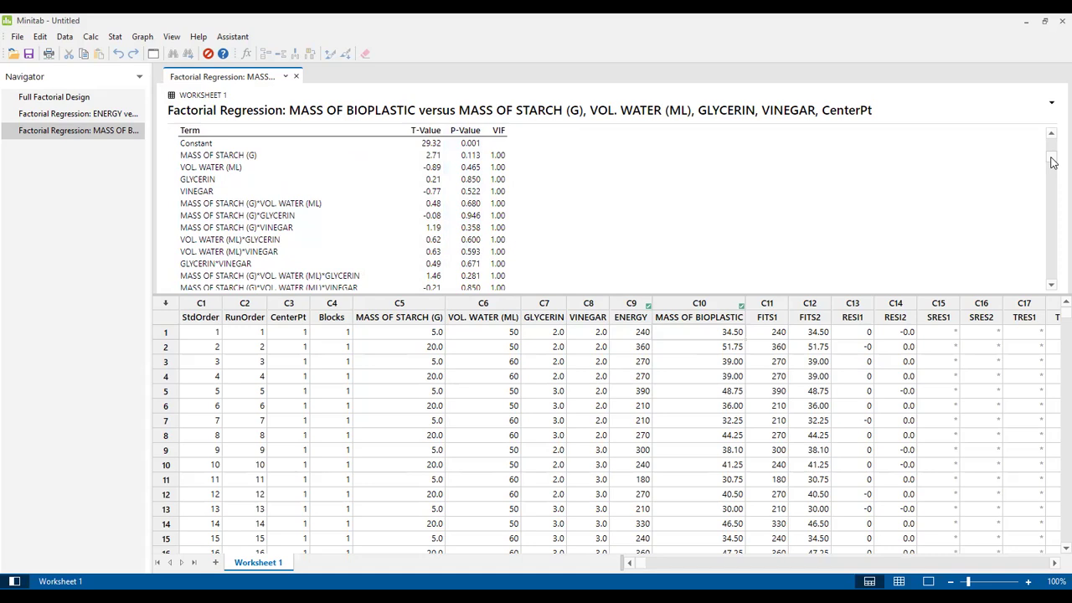
drag(1054, 162, 1053, 151)
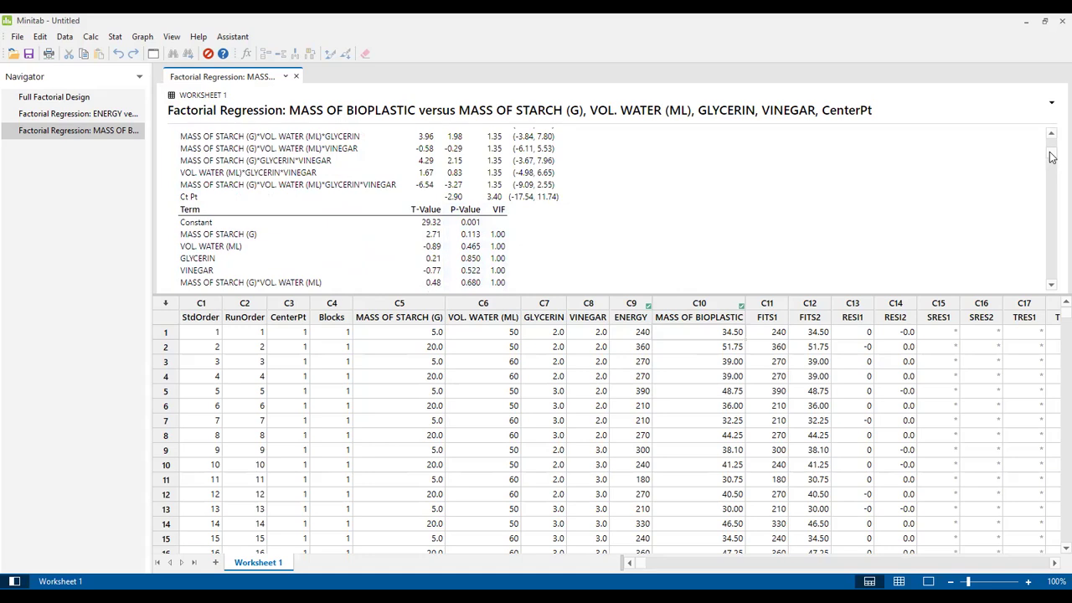
drag(1052, 157, 1052, 161)
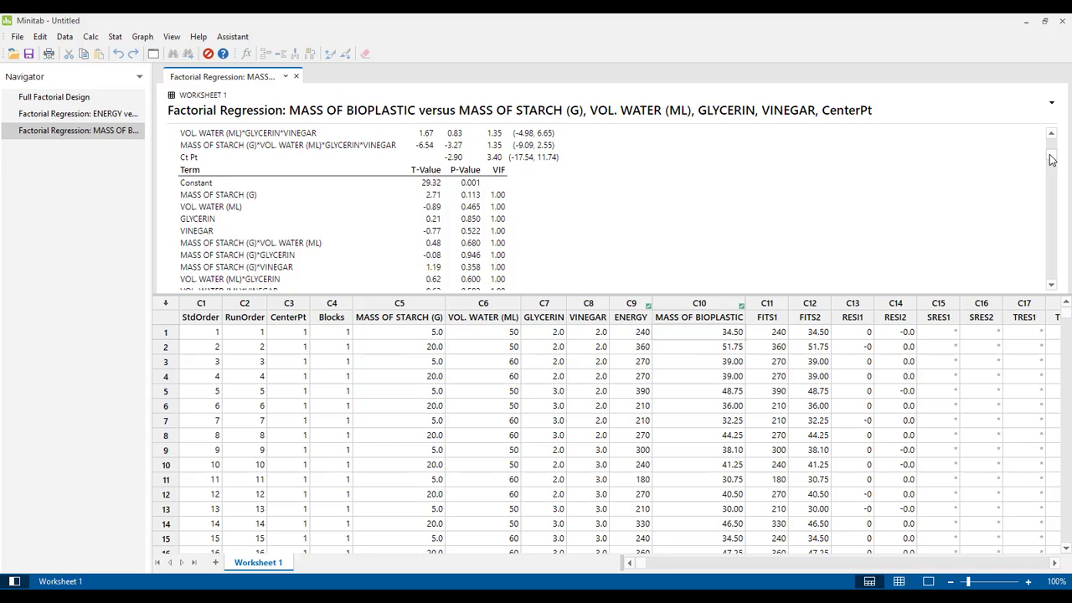
Step: Scroll past Model Summary and ANOVA to the uncoded equation starting -1789 + 138.0 MASS OF STARCH (G)
drag(1052, 159, 1054, 172)
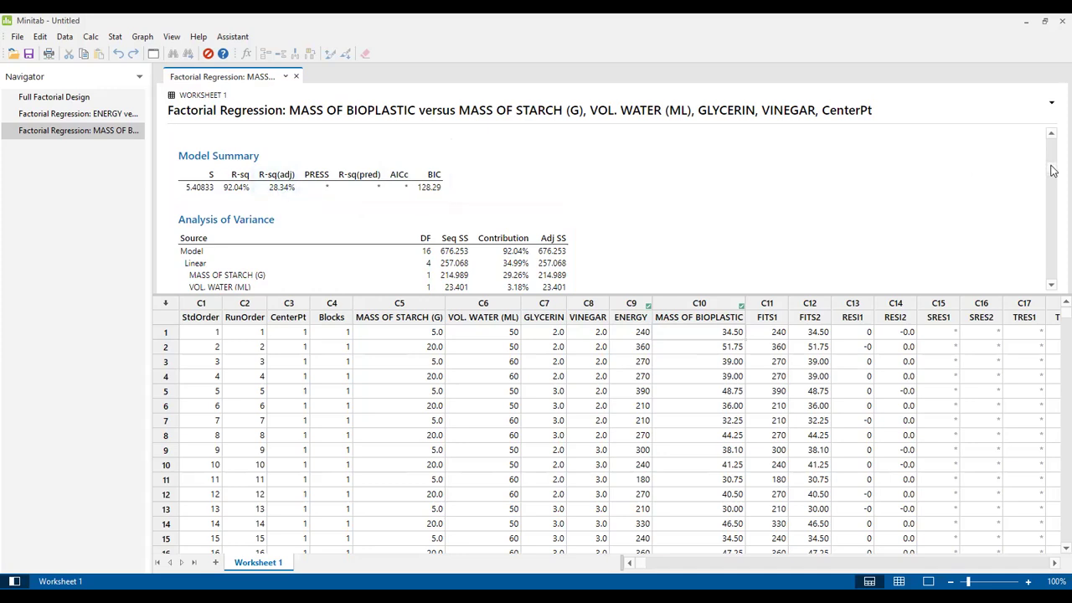
drag(1053, 170, 1053, 206)
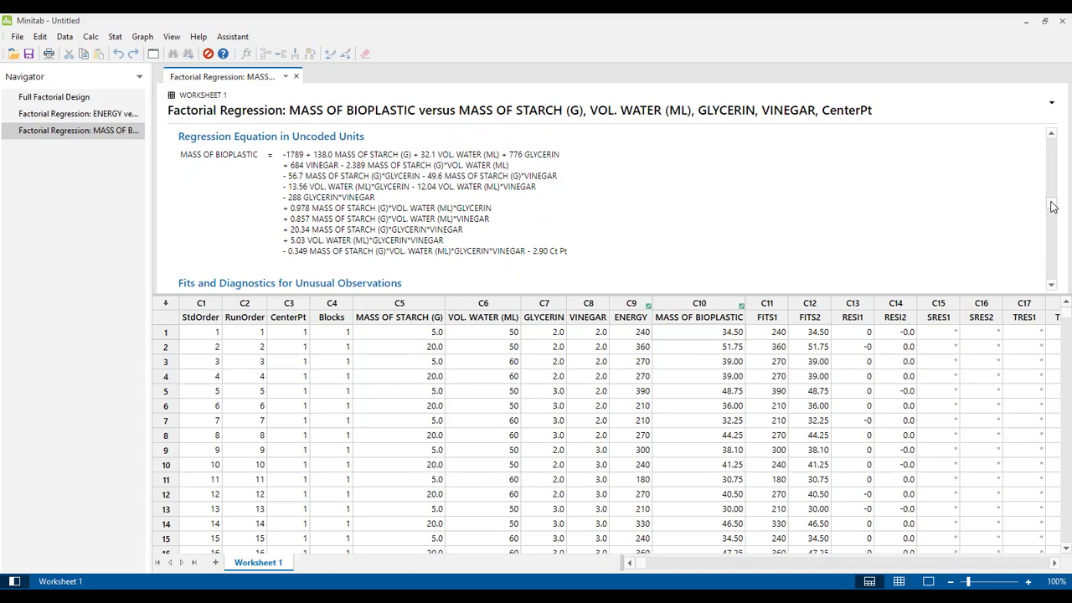
Step: Scroll to the Versus Fits and Histogram residual plots, then switch to PowerPoint slide 28
drag(1053, 207, 1053, 257)
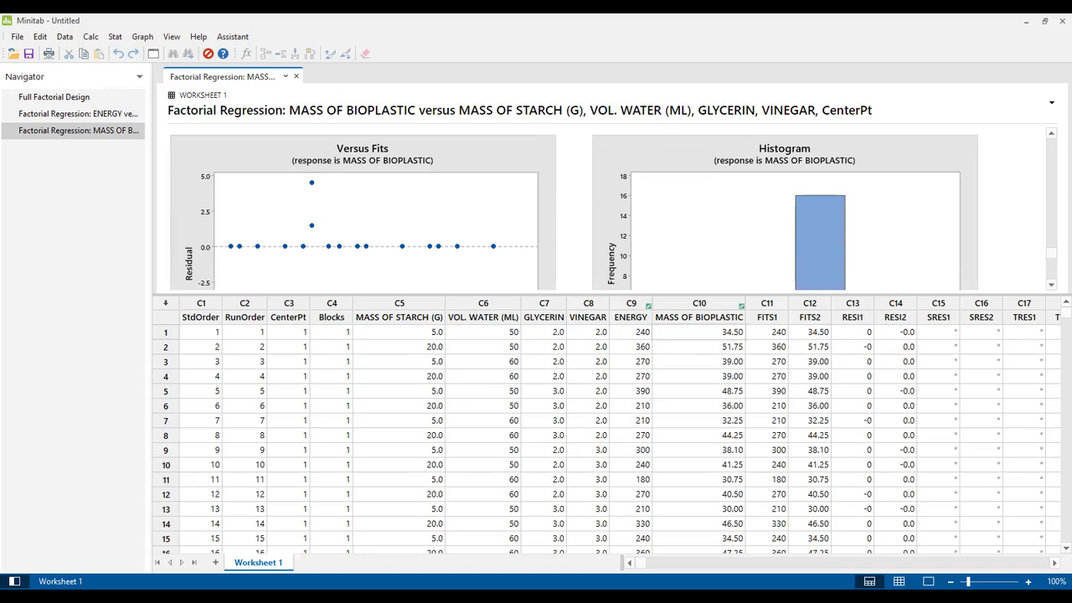
key(alt+Tab)
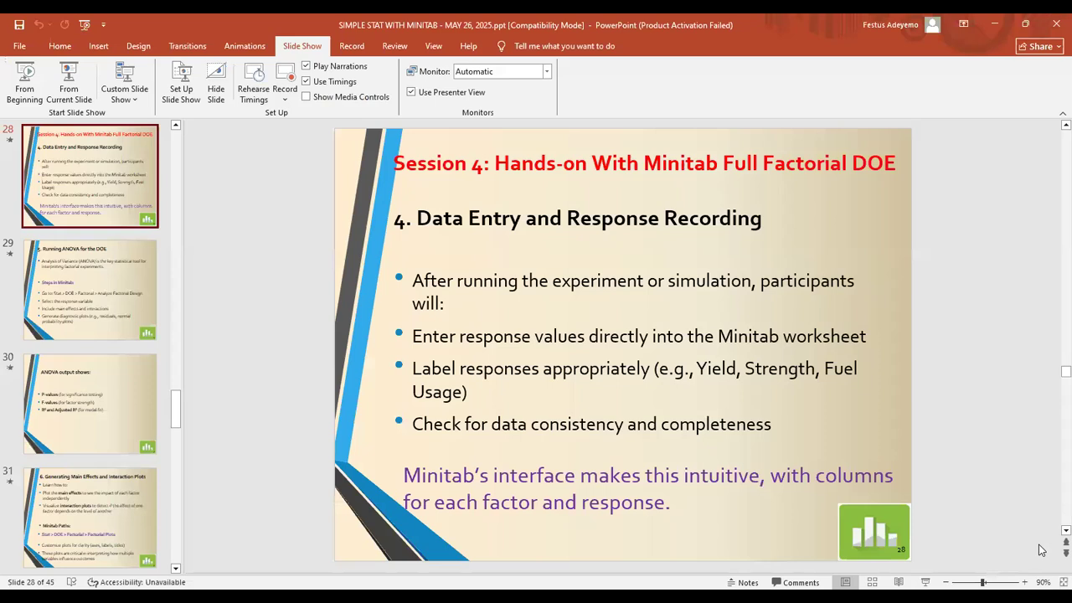
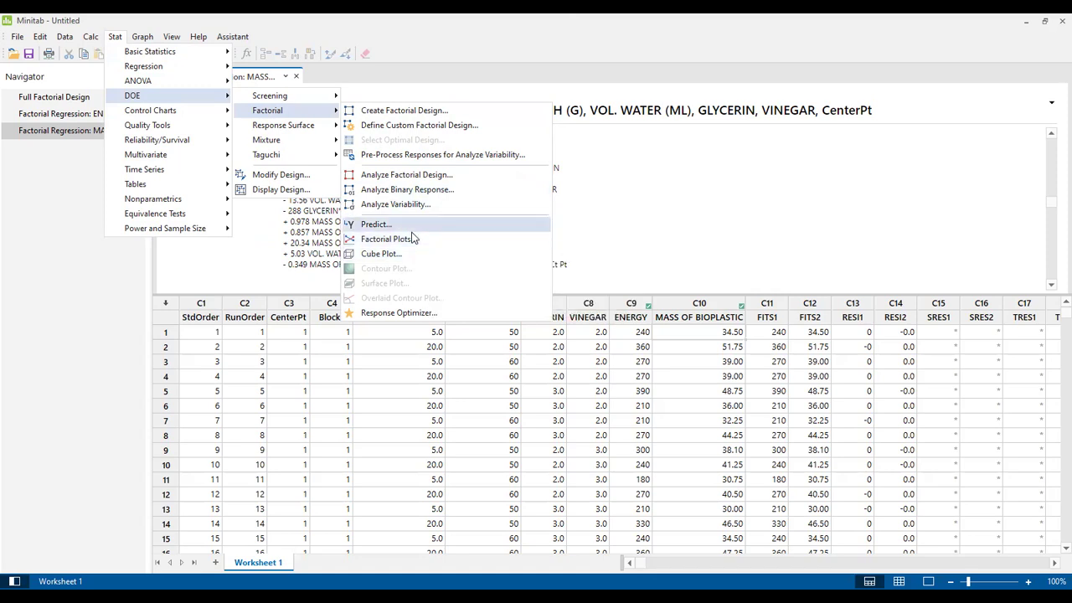
click(432, 190)
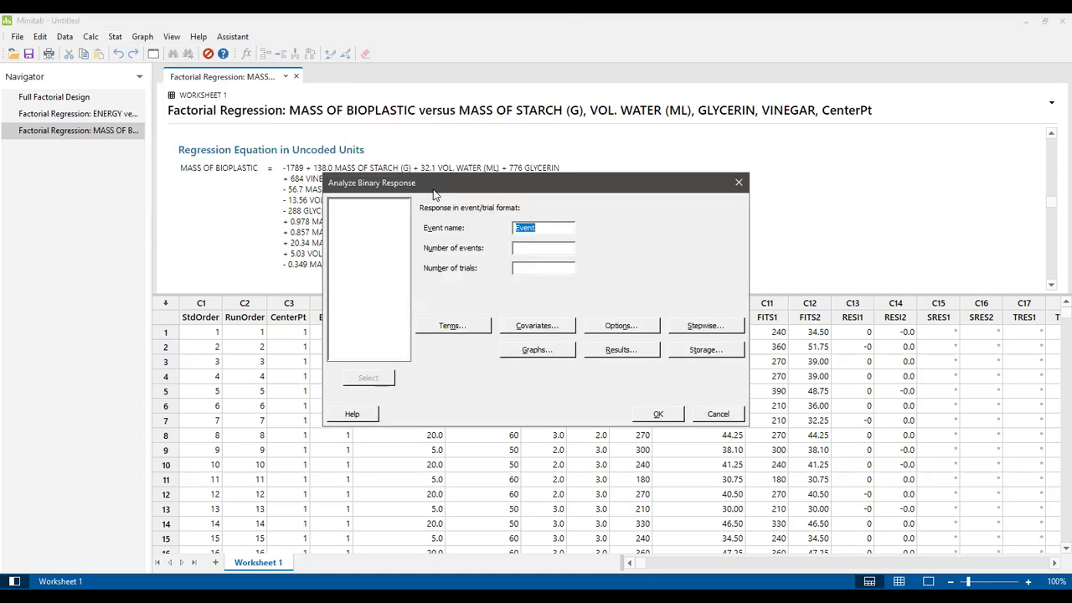
key(Escape)
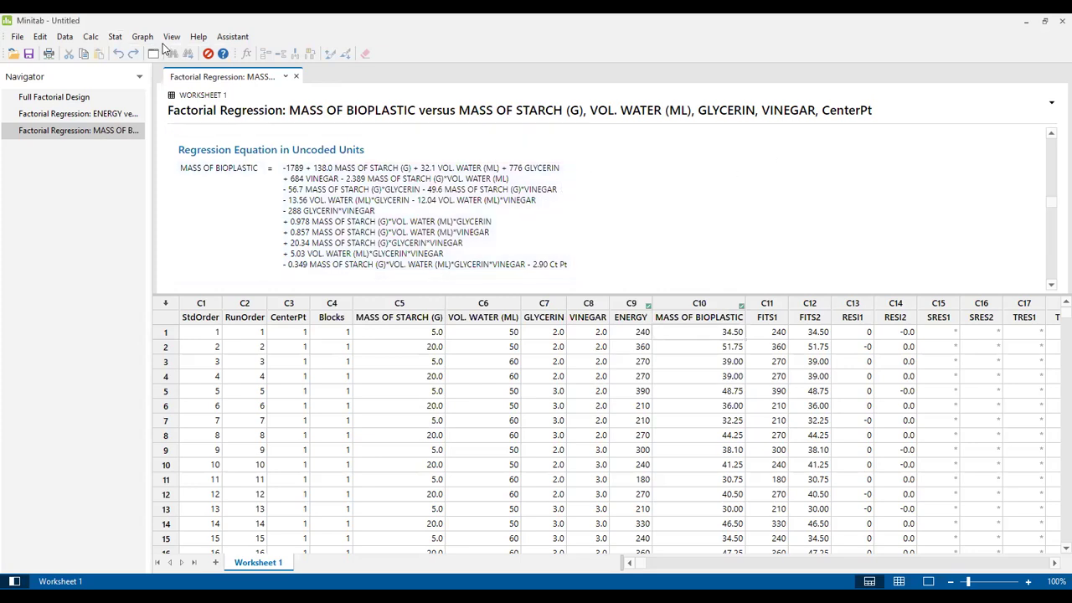
click(114, 38)
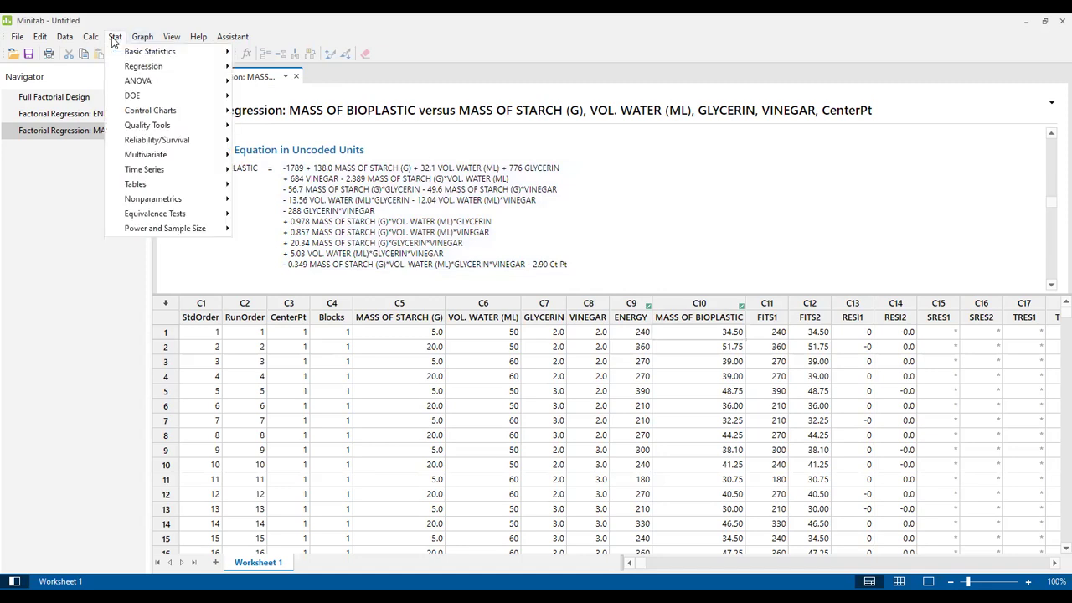
mouse_move(132, 95)
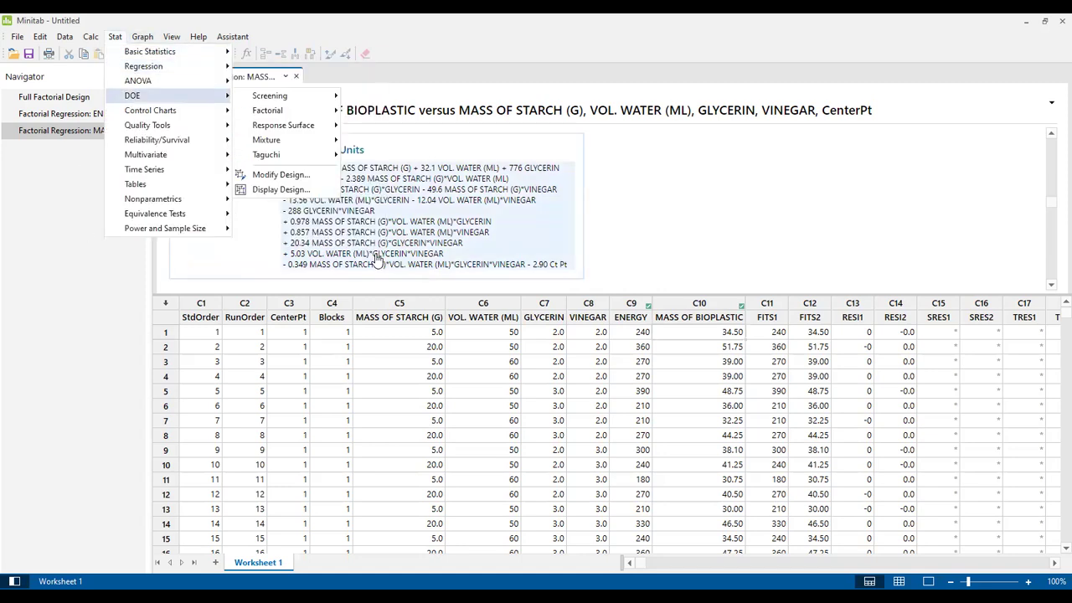
click(699, 209)
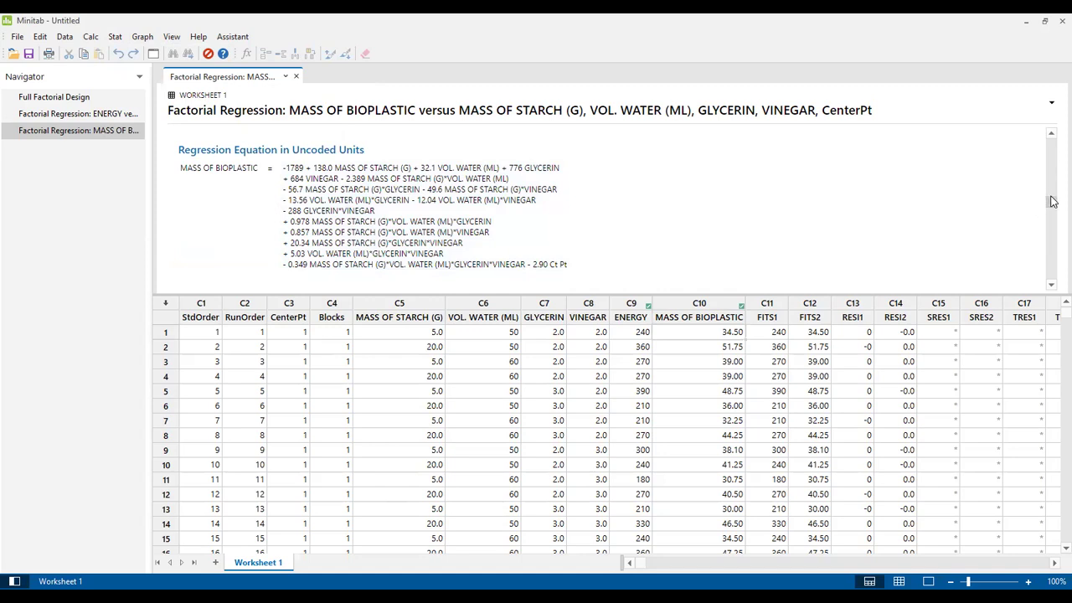
scroll(1052, 198, down, 10)
Step: Send the Coded Coefficients table (constant 39.65, MASS OF STARCH effect 7.33) to Word
scroll(1052, 149, up, 3)
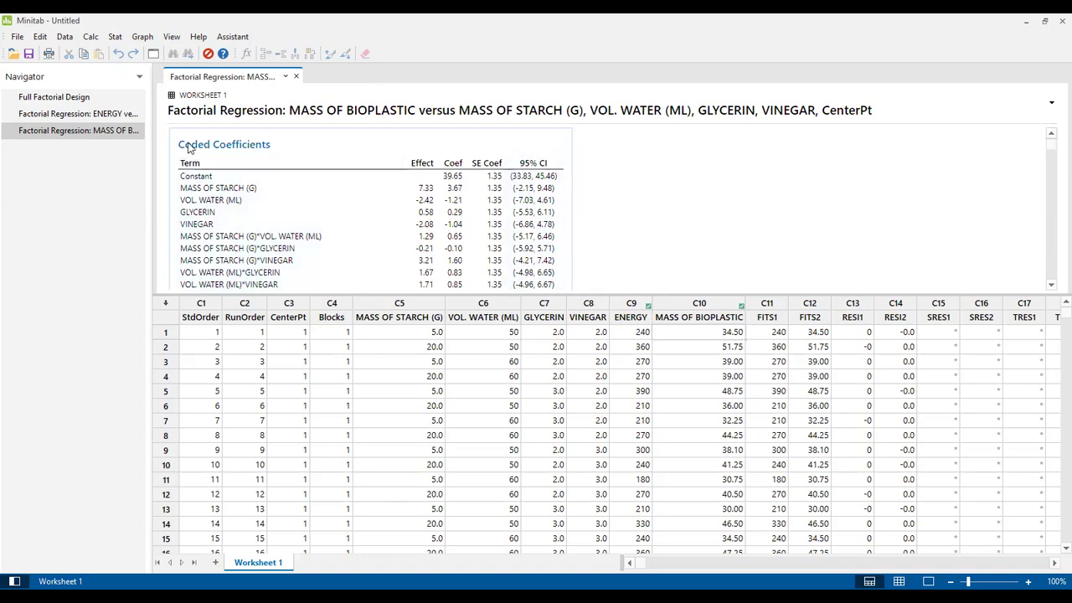
click(375, 214)
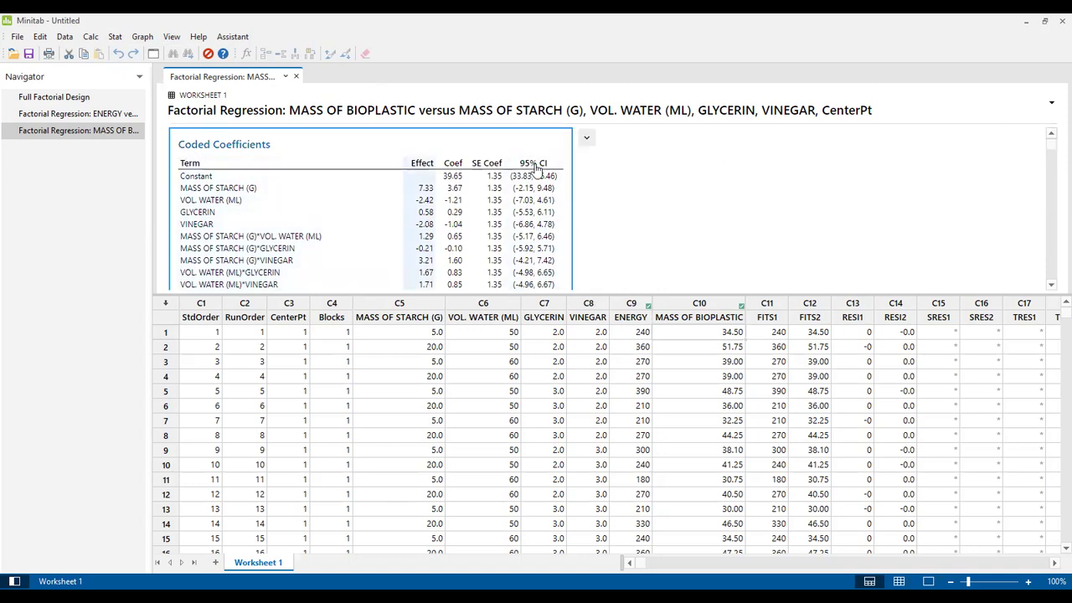
right_click(559, 144)
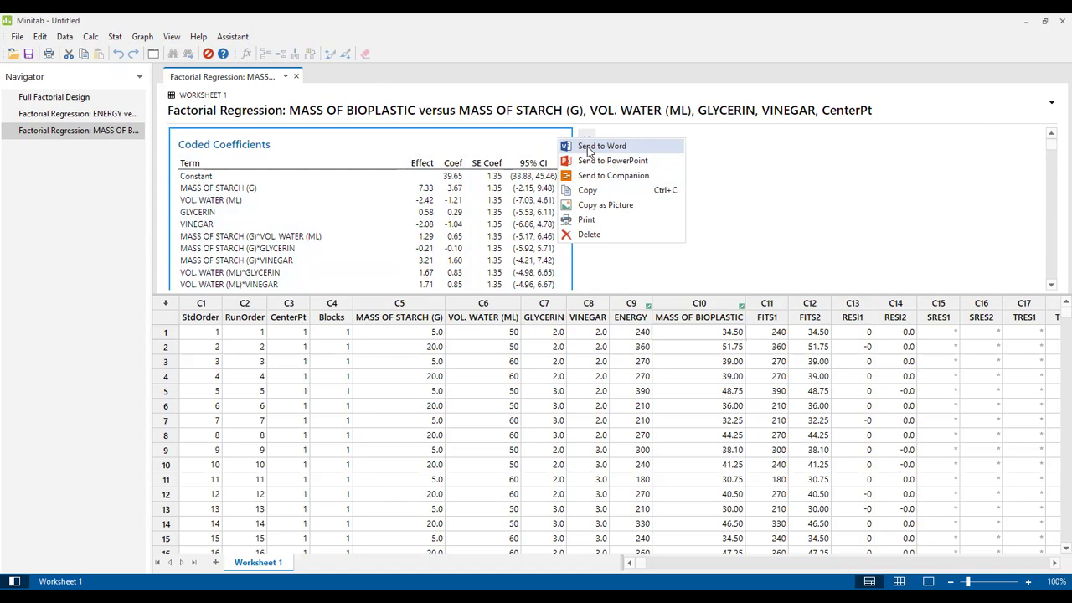
click(768, 191)
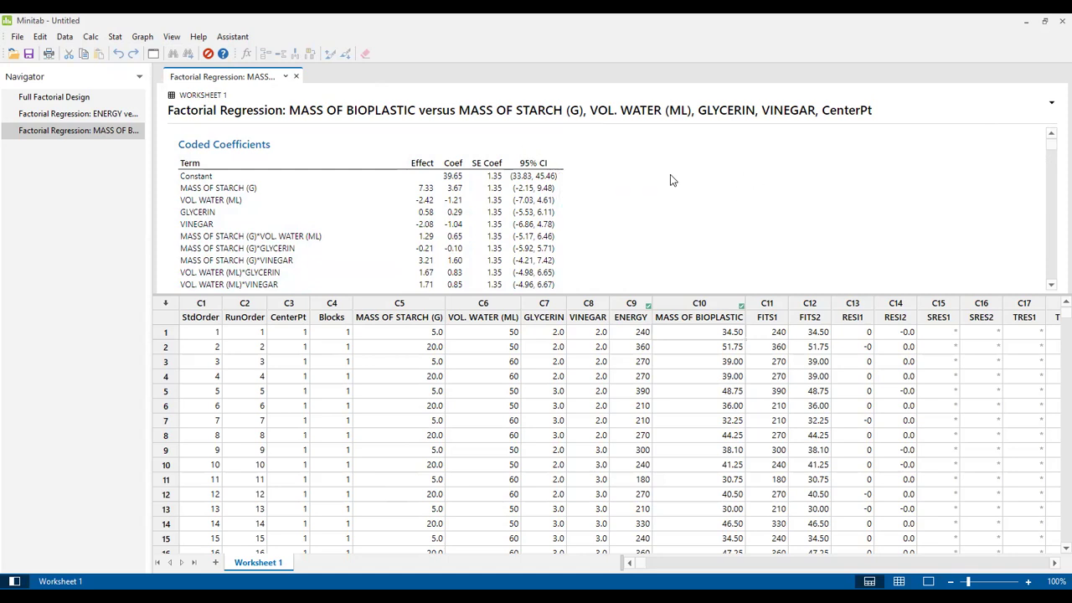
right_click(566, 144)
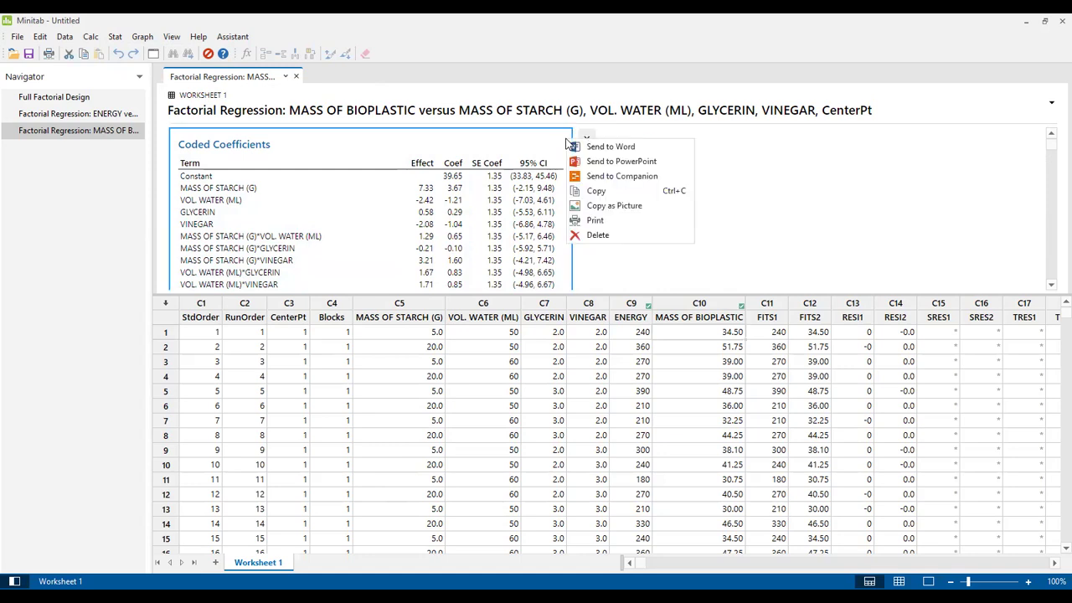
click(610, 147)
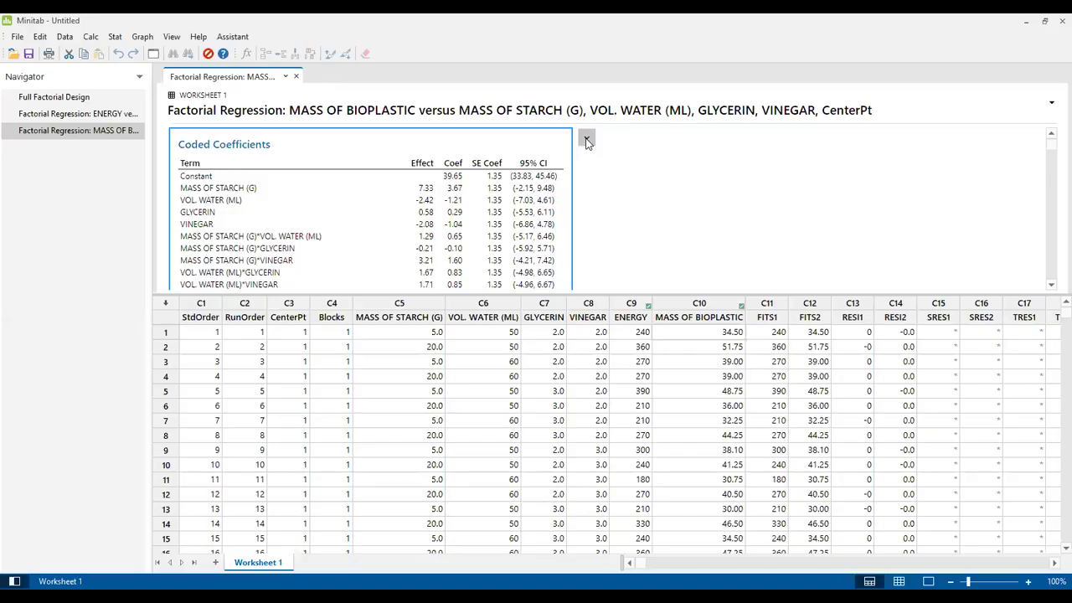
click(588, 138)
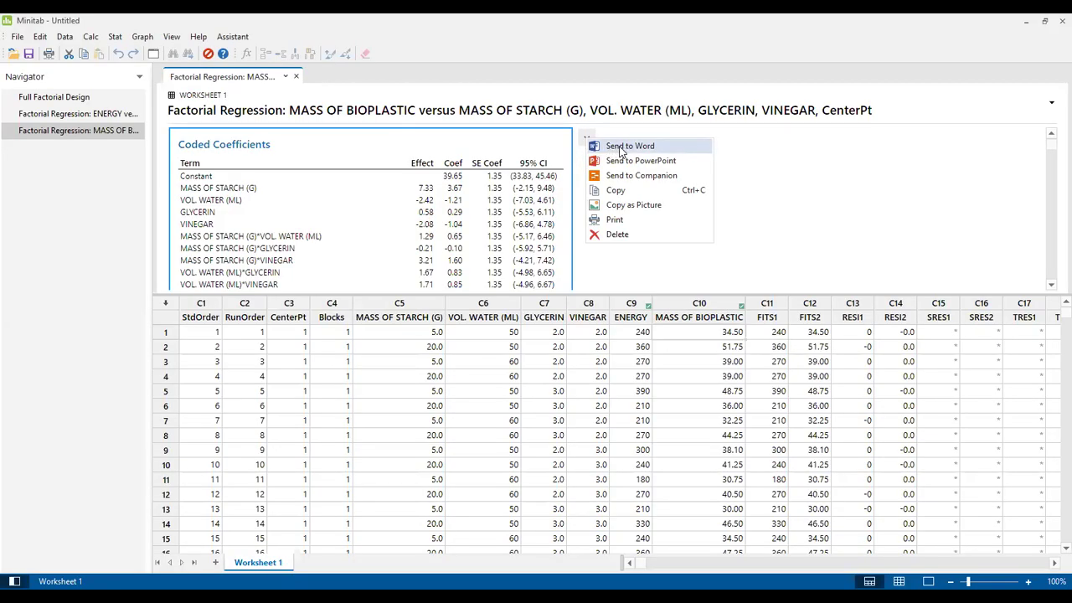
click(621, 147)
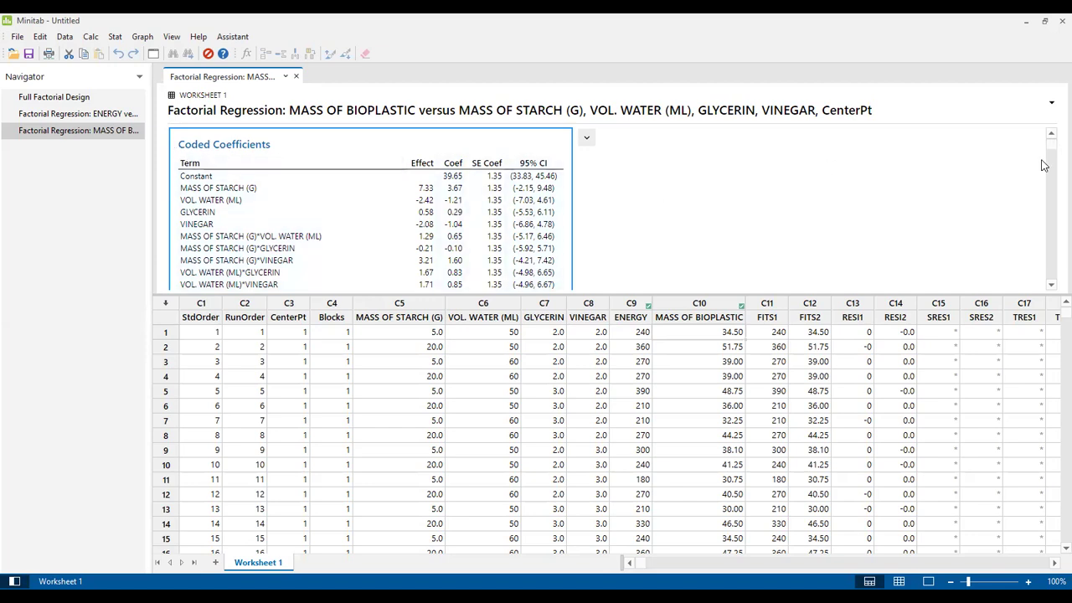
Step: Scroll down to the residual plots, then switch to Excel's 19-run Table 2.0 design
drag(1052, 147, 1052, 260)
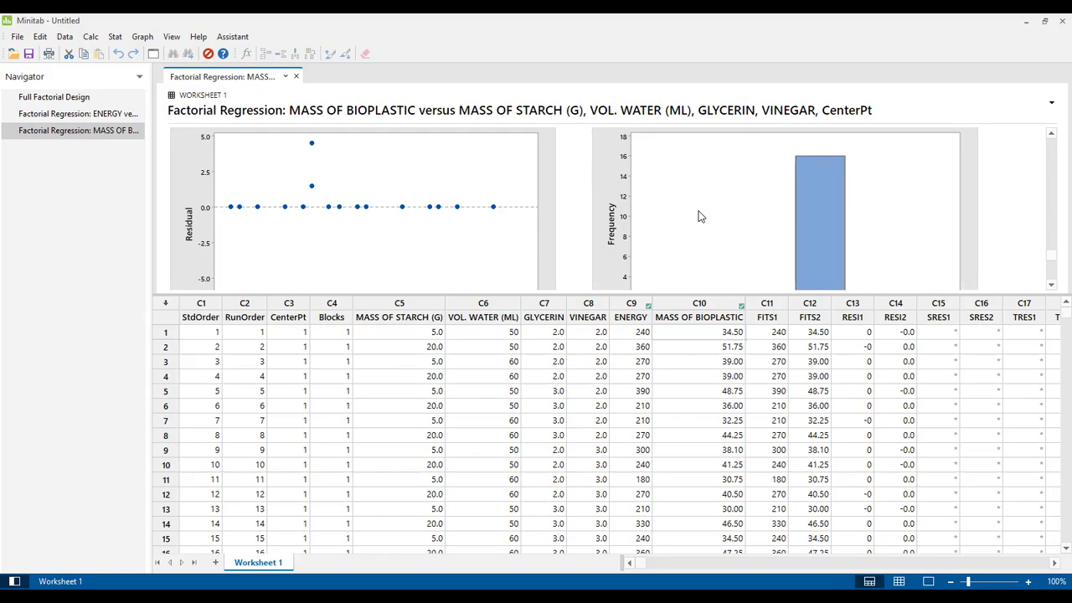
key(alt+Tab)
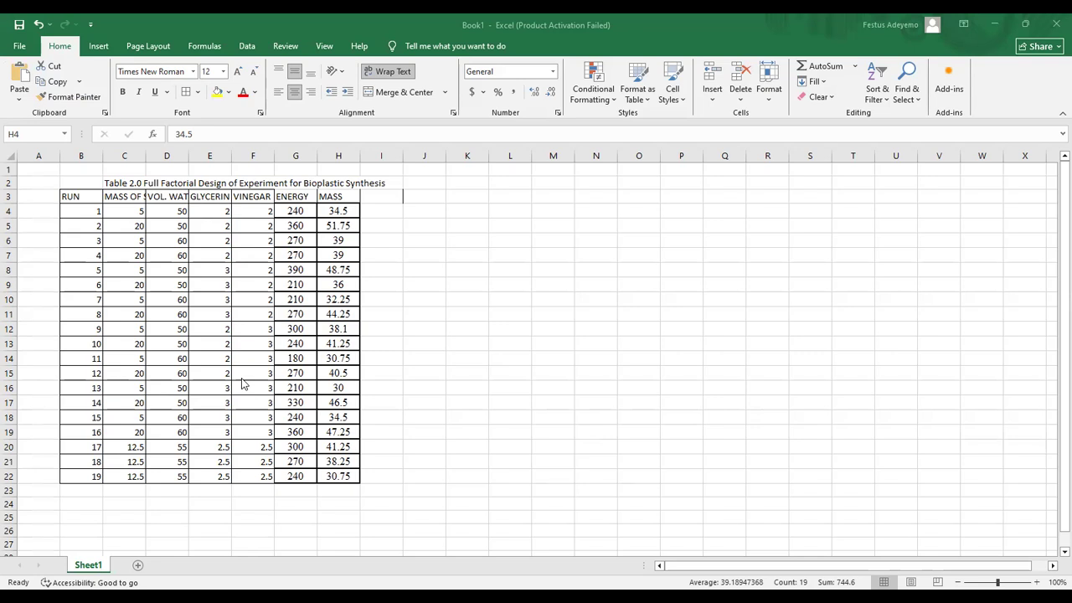
Step: Select run number cell B4, then go to the 5.0 row in Minitab Training 2025.docx
click(88, 215)
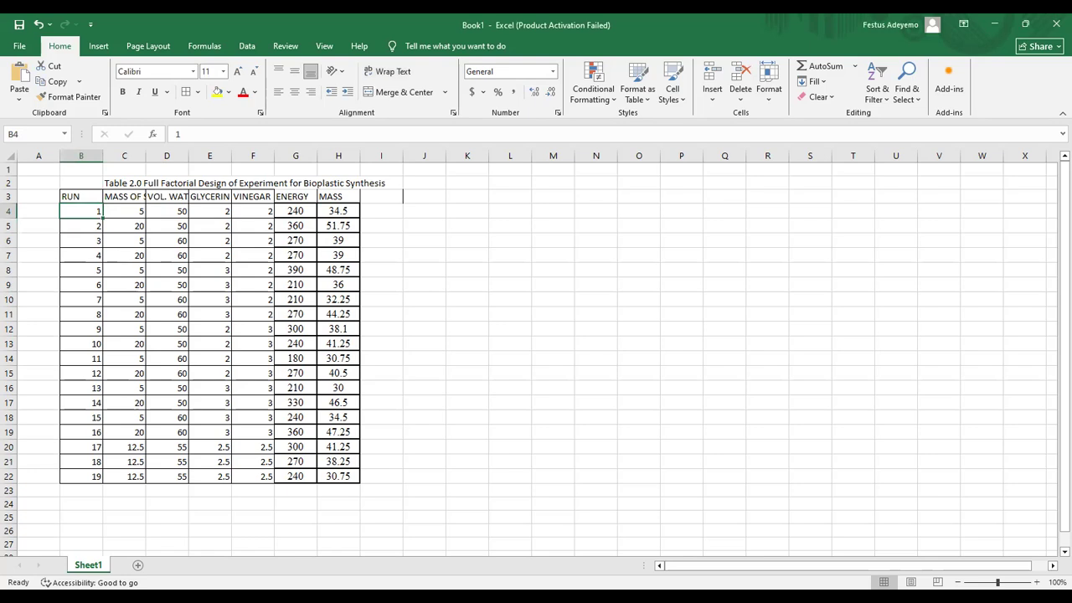
key(alt+Tab)
drag(1057, 193, 1055, 364)
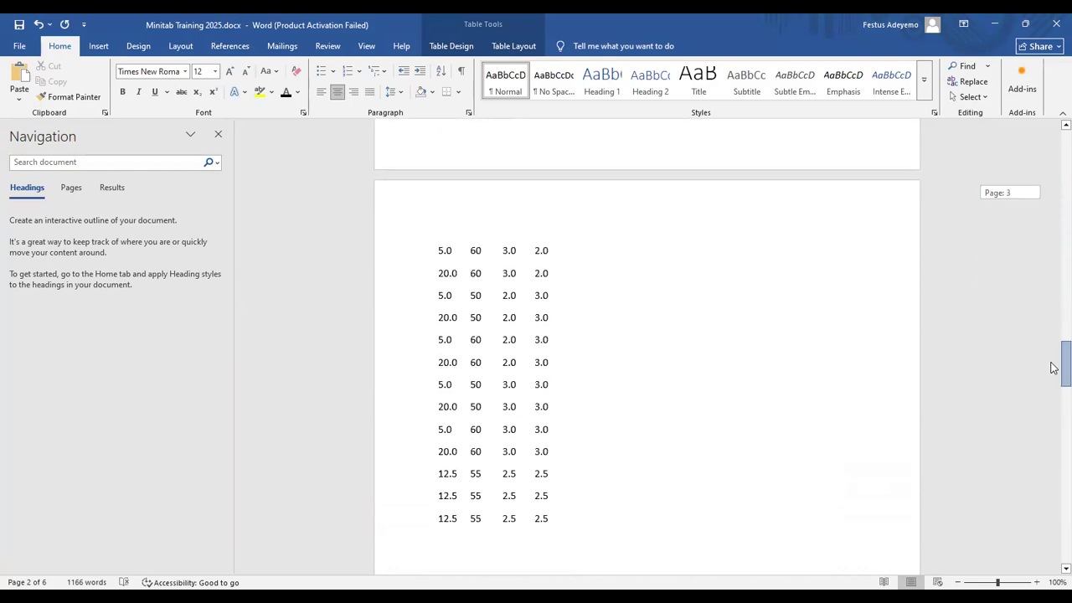
click(439, 385)
Step: Undo the Coded Coefficients paste in Table 1.0, then return to Excel's Table 2.0
click(1062, 125)
scroll(1054, 131, up, 6)
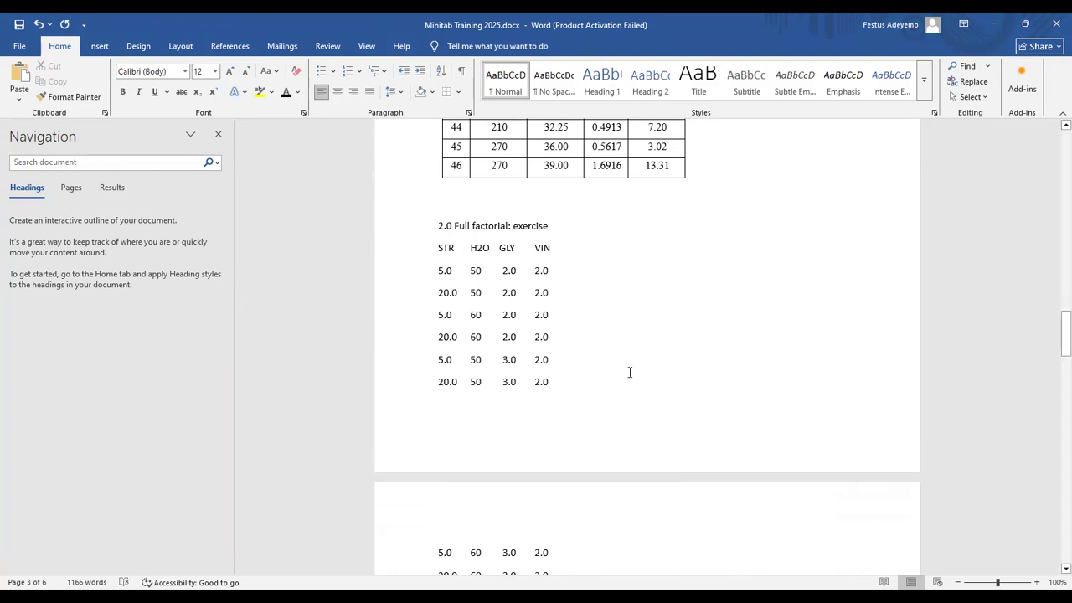
drag(1053, 355, 1054, 166)
key(ctrl+z)
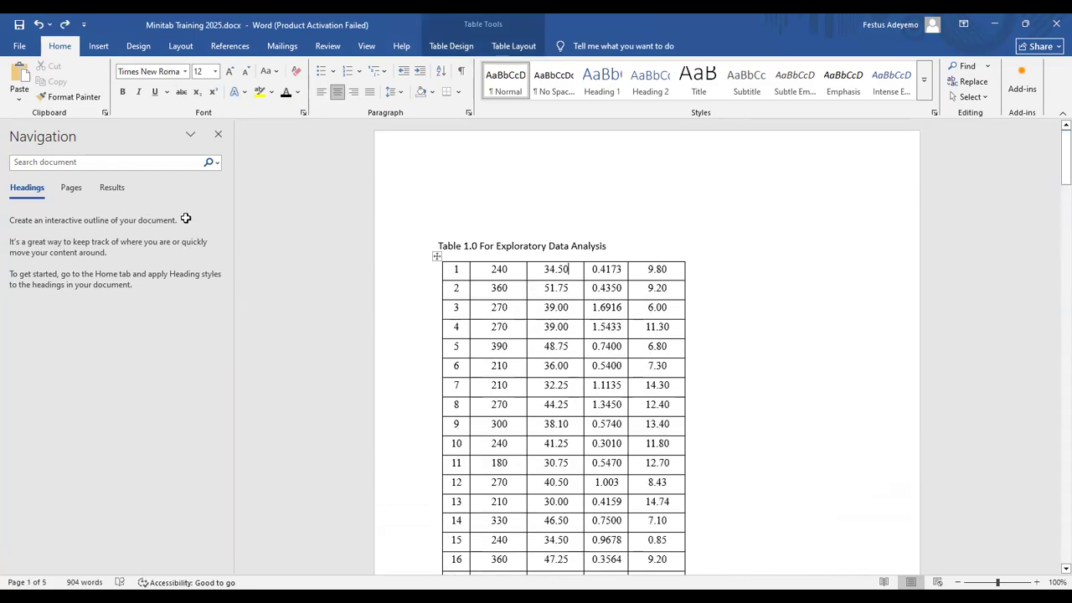
key(alt+Tab)
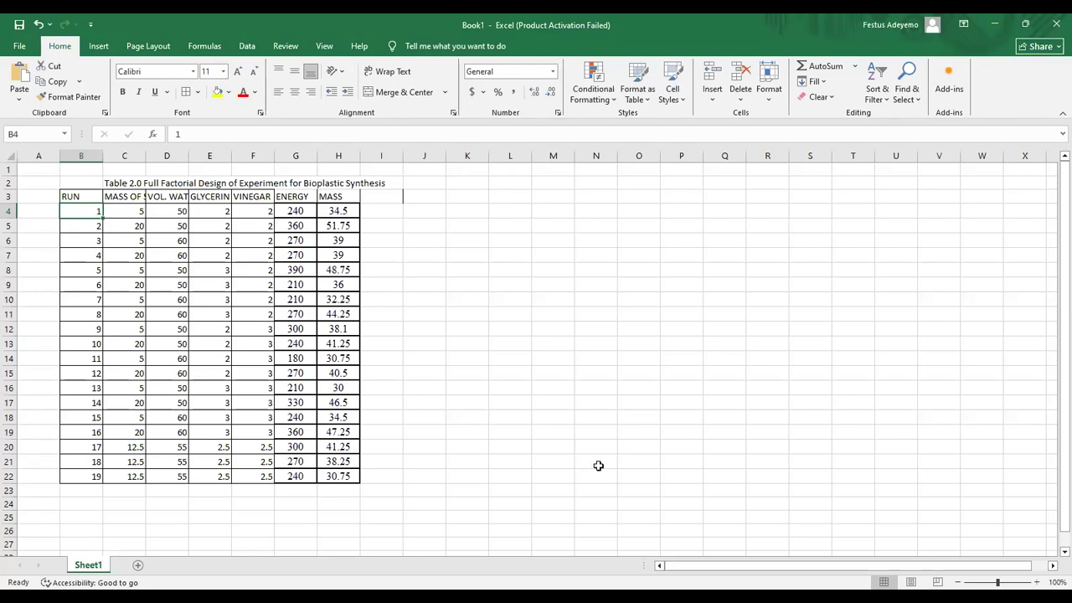
Step: View the paper's Table 2 bioplastic results on page 8, then return to Minitab
key(alt+Tab)
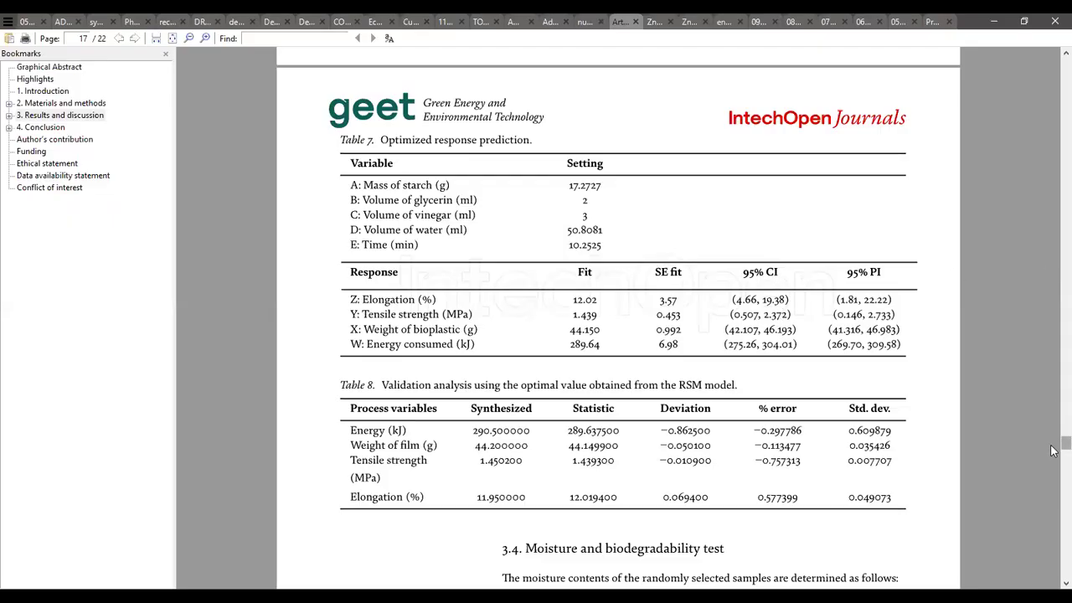
scroll(1053, 452, up, 5)
scroll(1053, 452, down, 9)
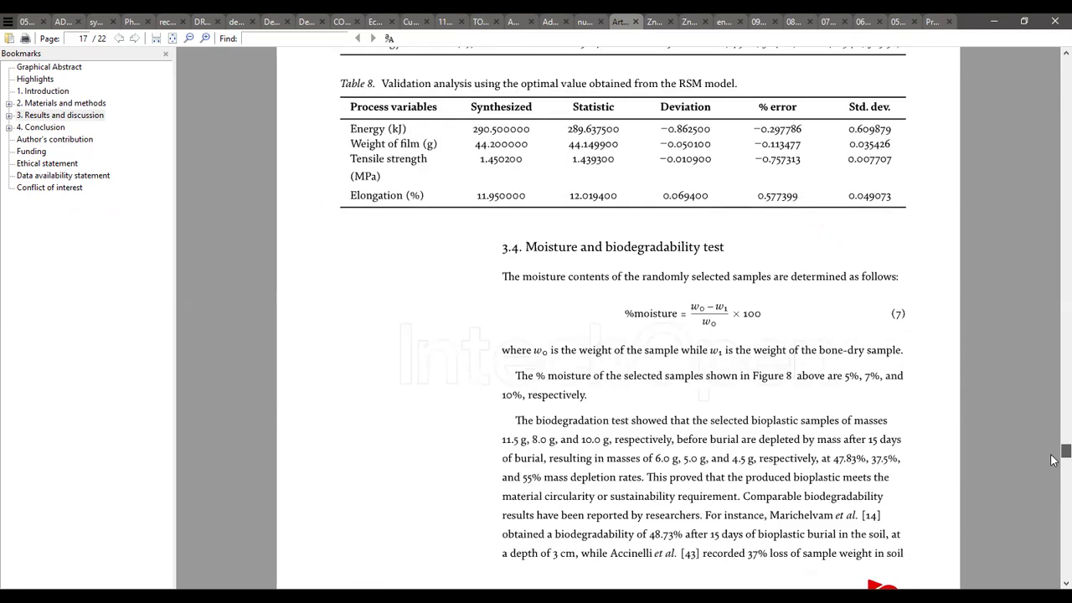
scroll(1052, 452, up, 3)
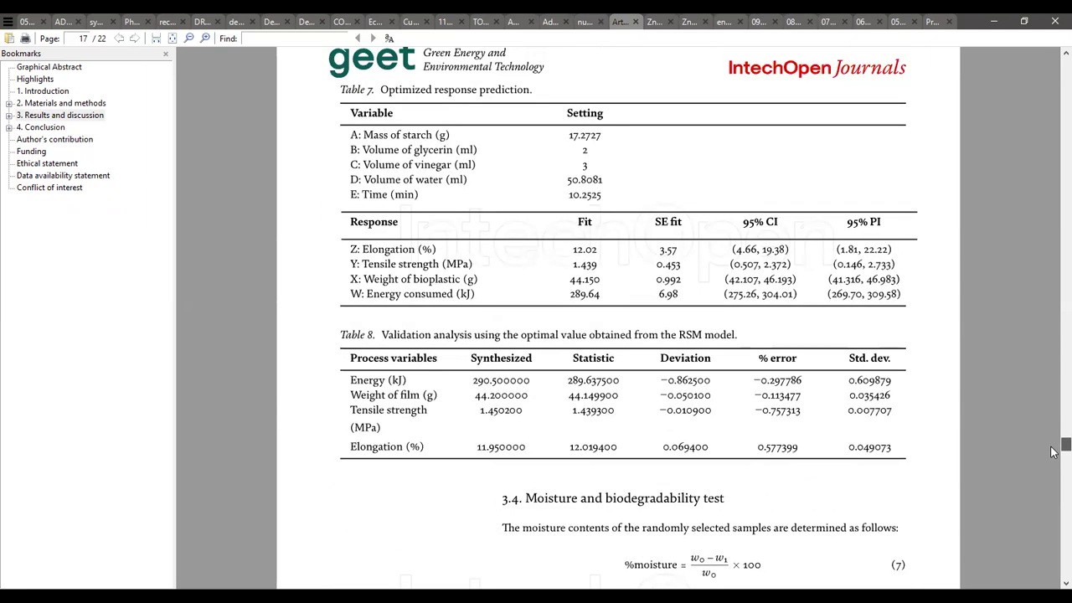
drag(1053, 451, 1053, 241)
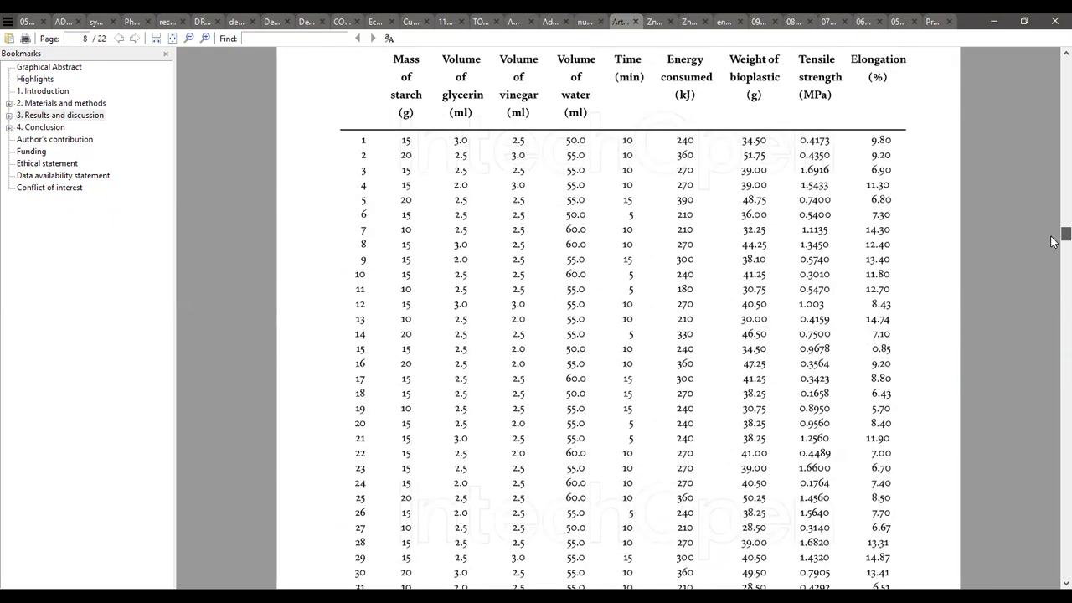
scroll(1052, 241, up, 2)
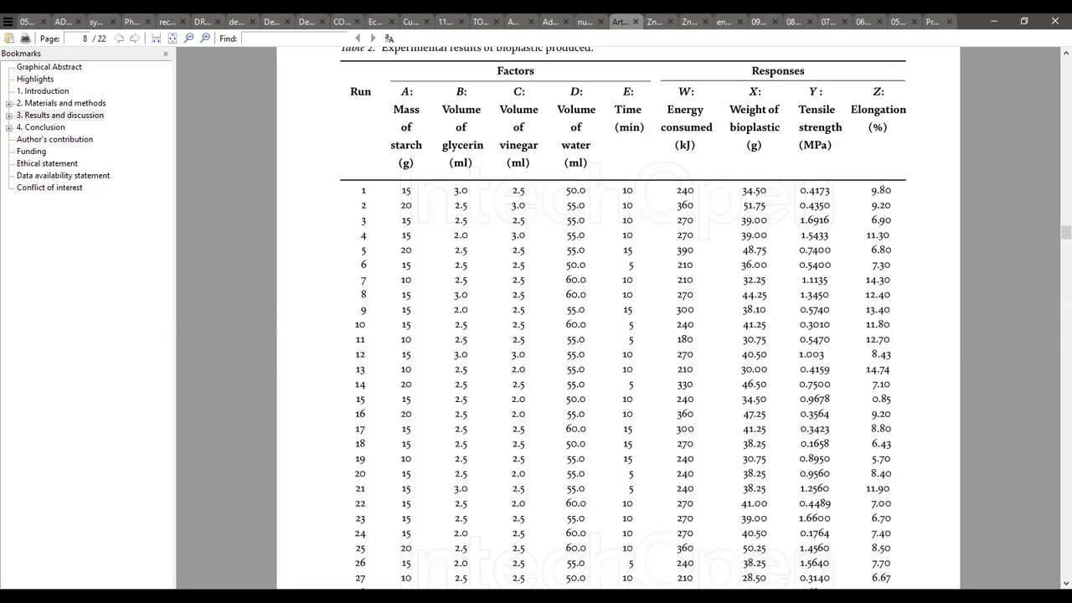
key(alt+Tab)
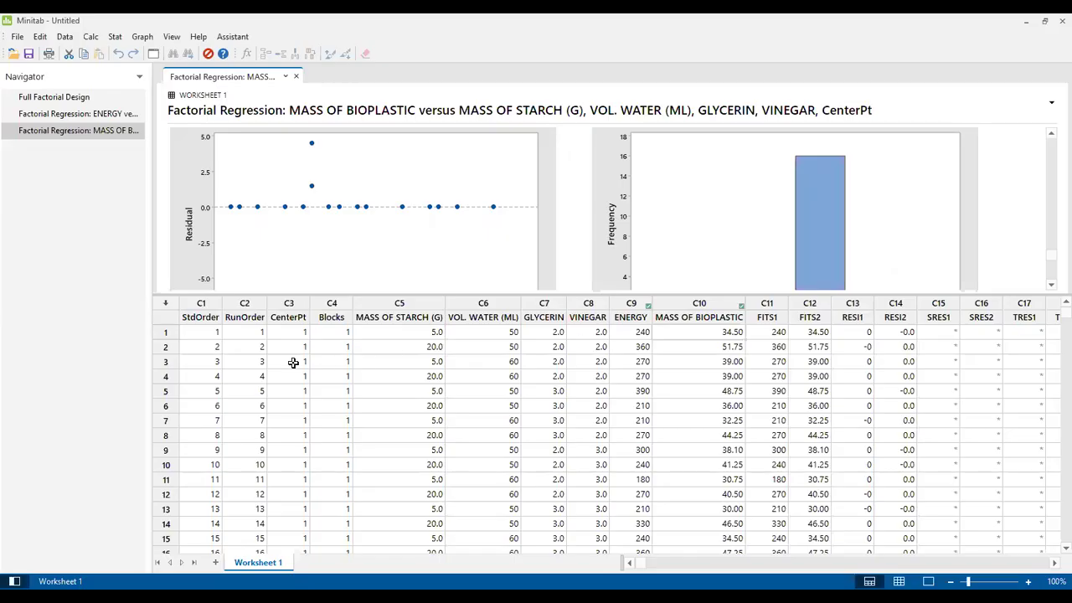
Step: Check the first two MASS OF STARCH (G) values and column name, then return to Excel
drag(371, 336, 404, 342)
key(Up)
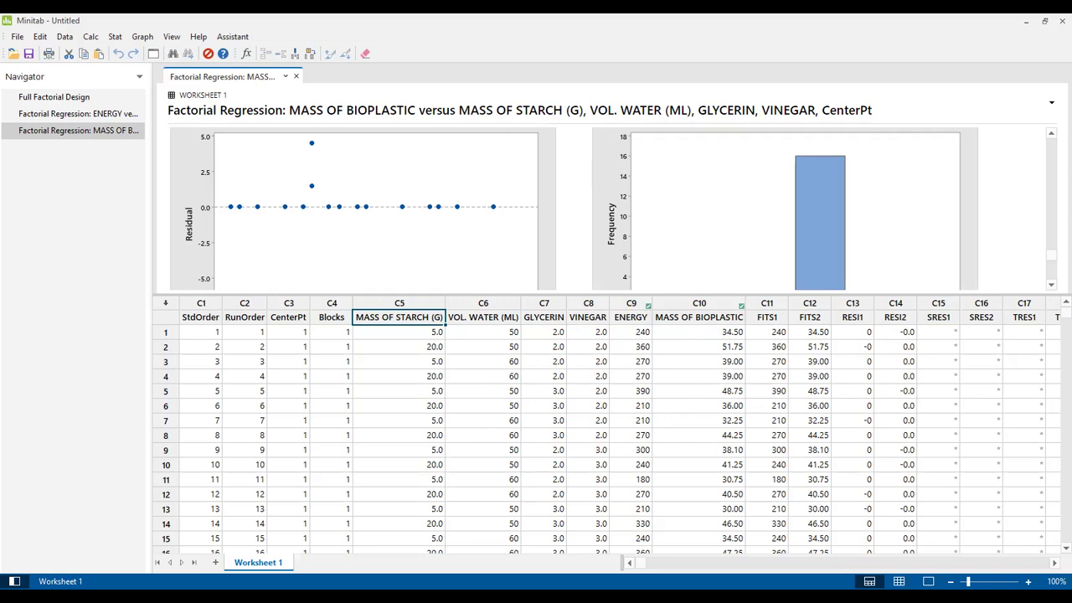
key(alt+Tab)
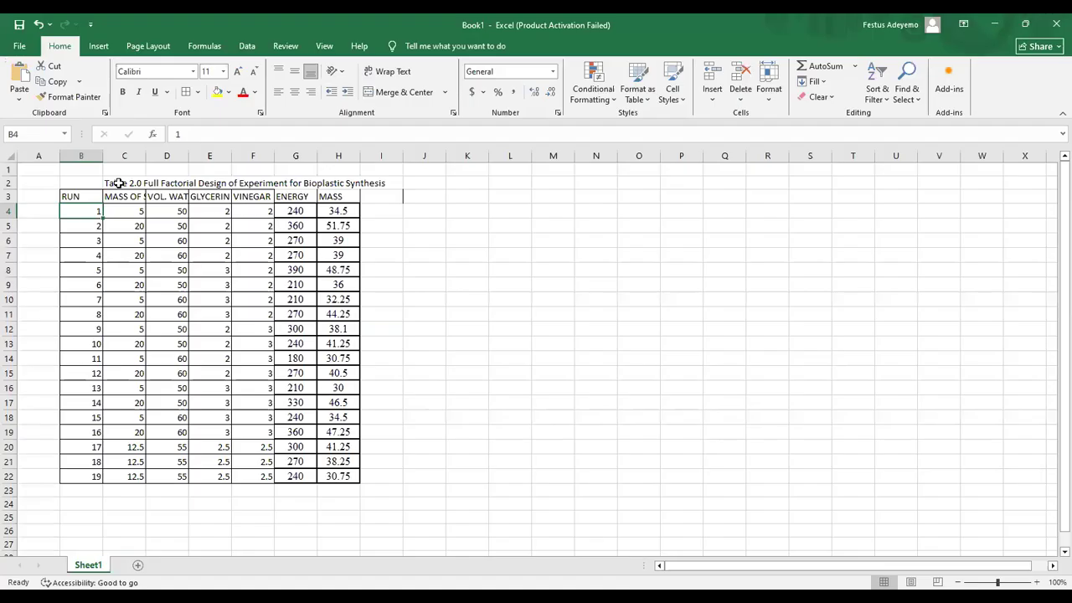